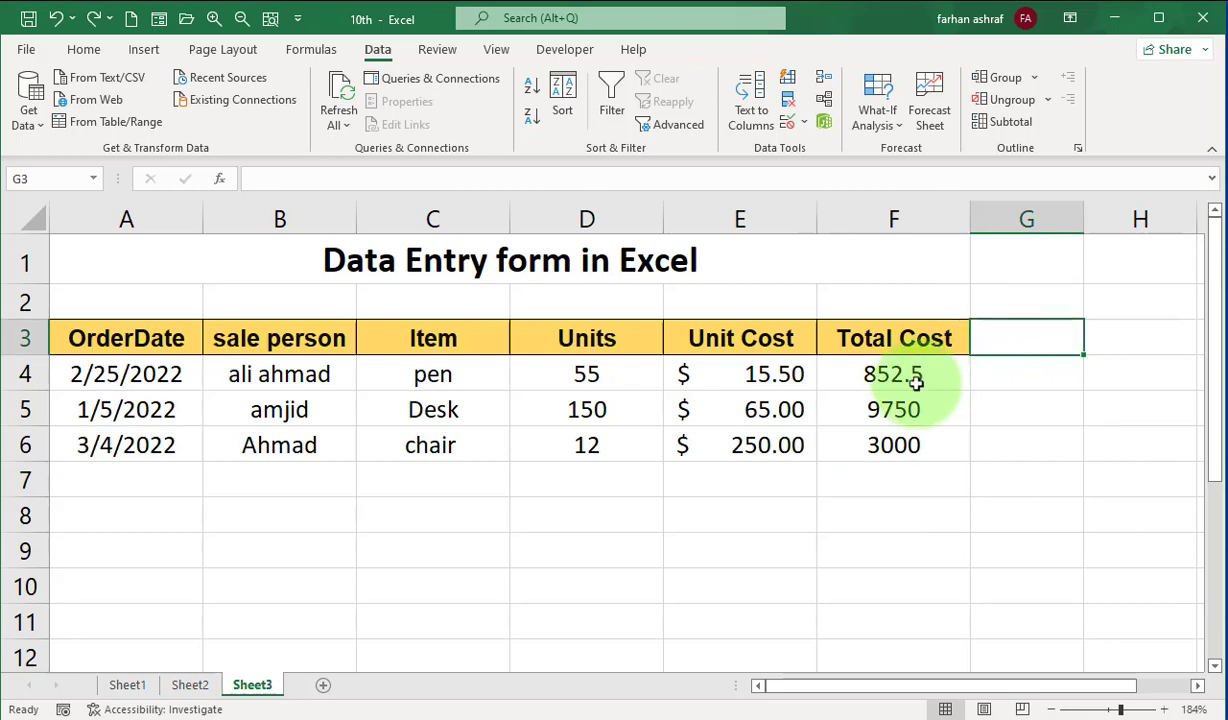
Enter the order date 5/6/2022, the sale person and the item pen in row 7.
{"action": "left_click", "coordinate": [915, 383]}
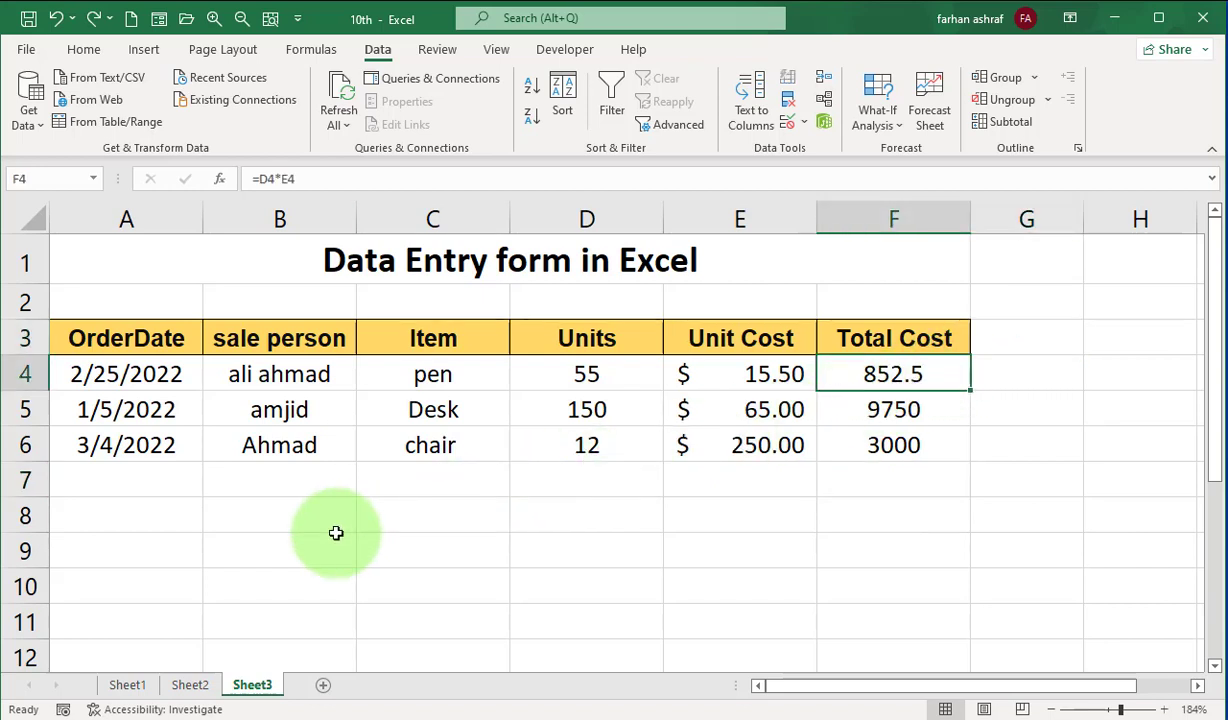
{"action": "left_click", "coordinate": [134, 485]}
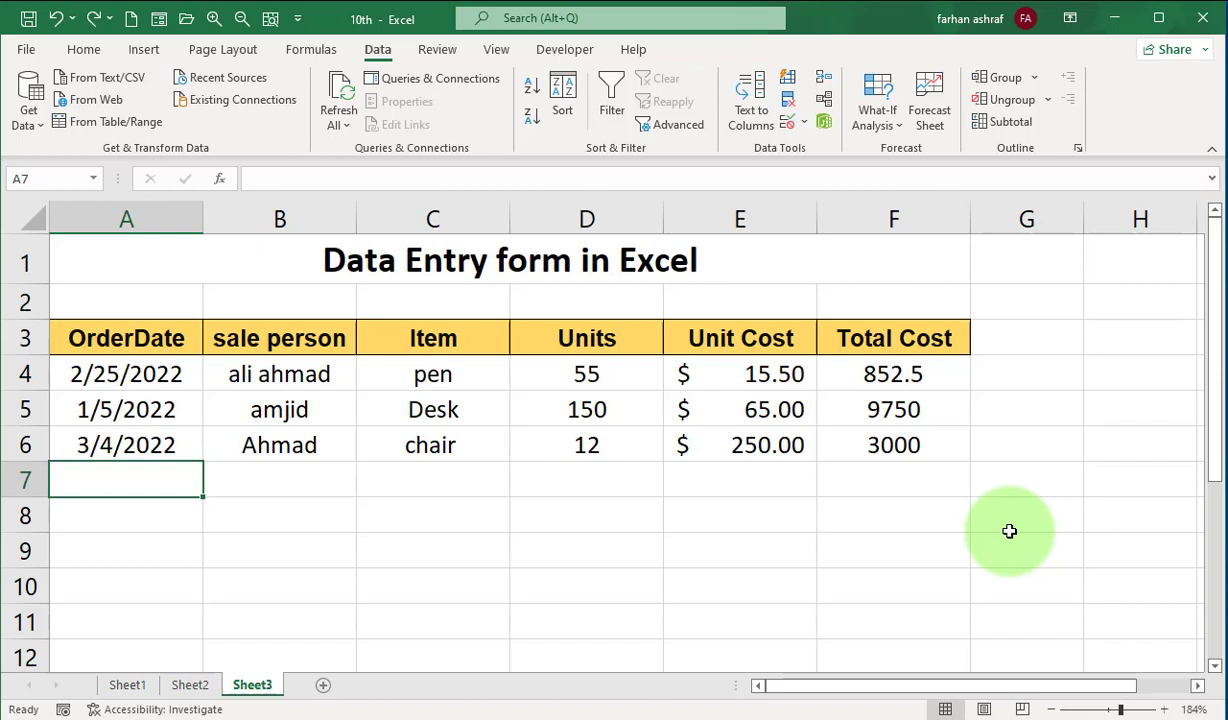
{"action": "type", "text": "5/"}
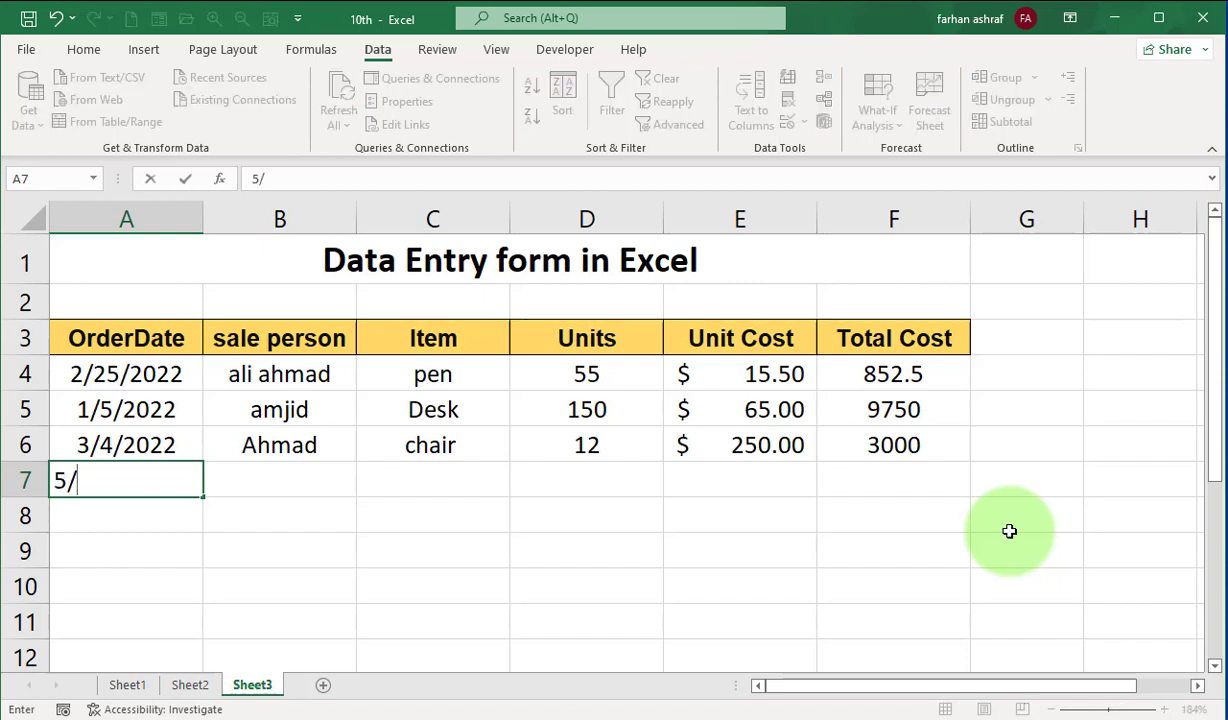
{"action": "type", "text": "6/20"}
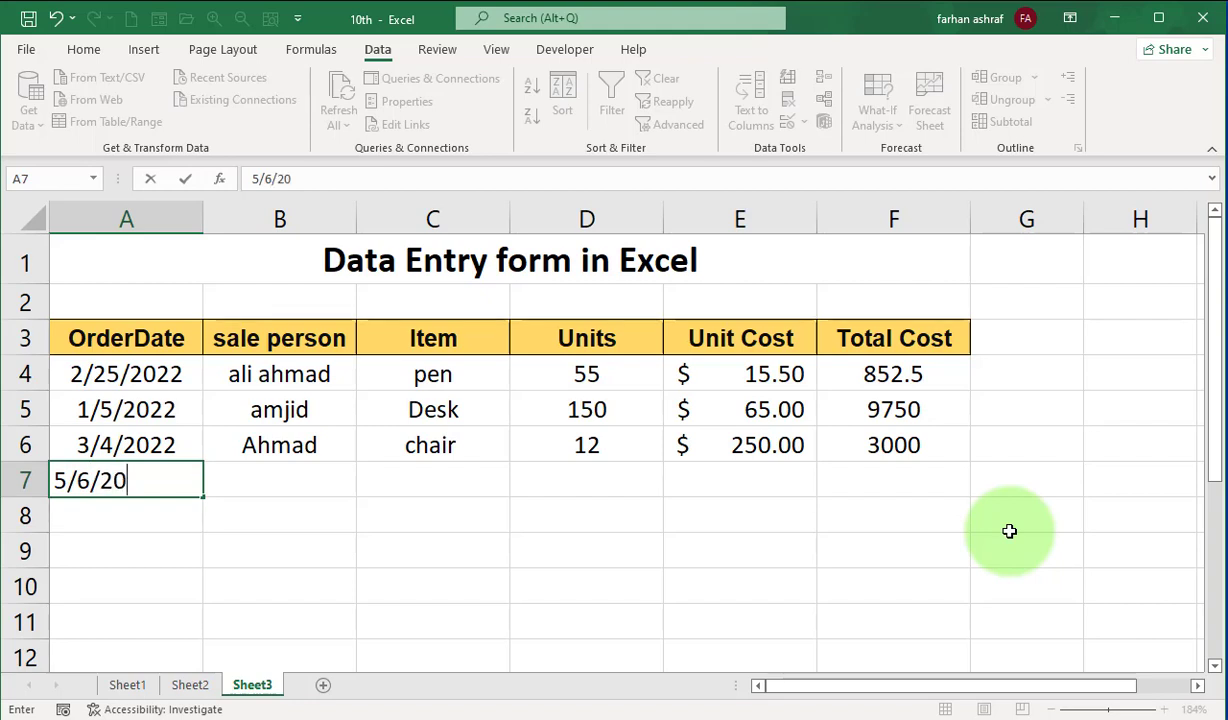
{"action": "type", "text": "22"}
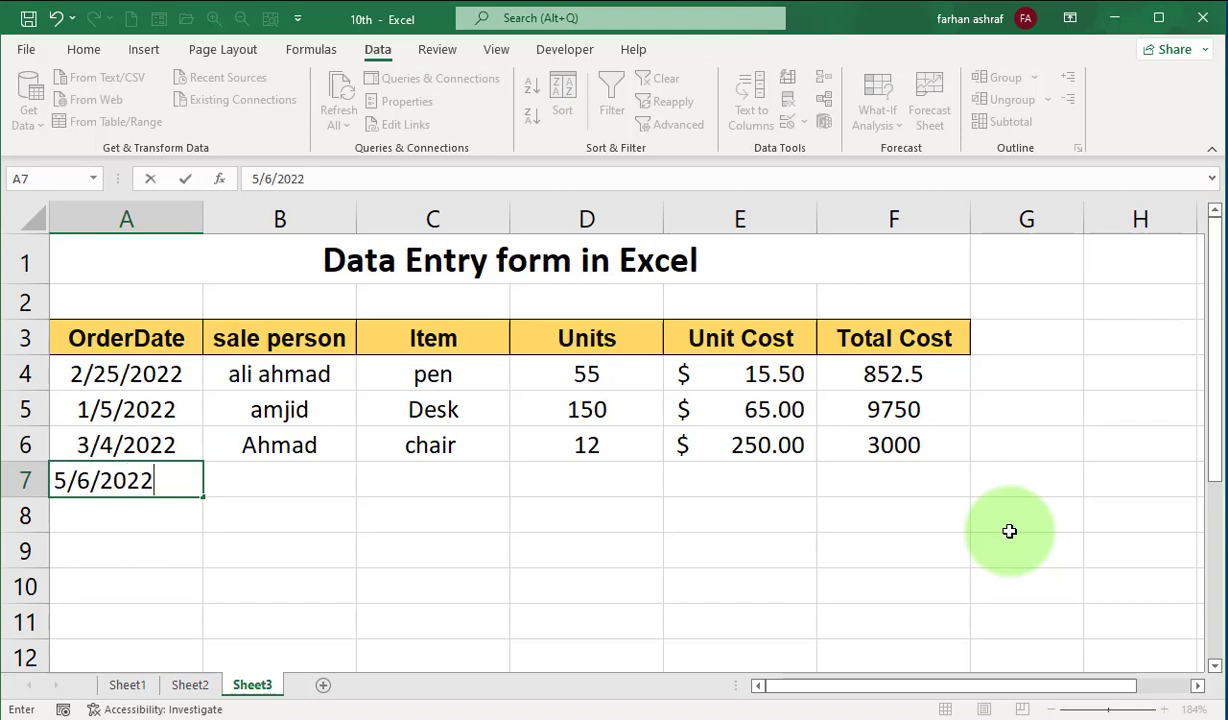
{"action": "key", "text": "Tab"}
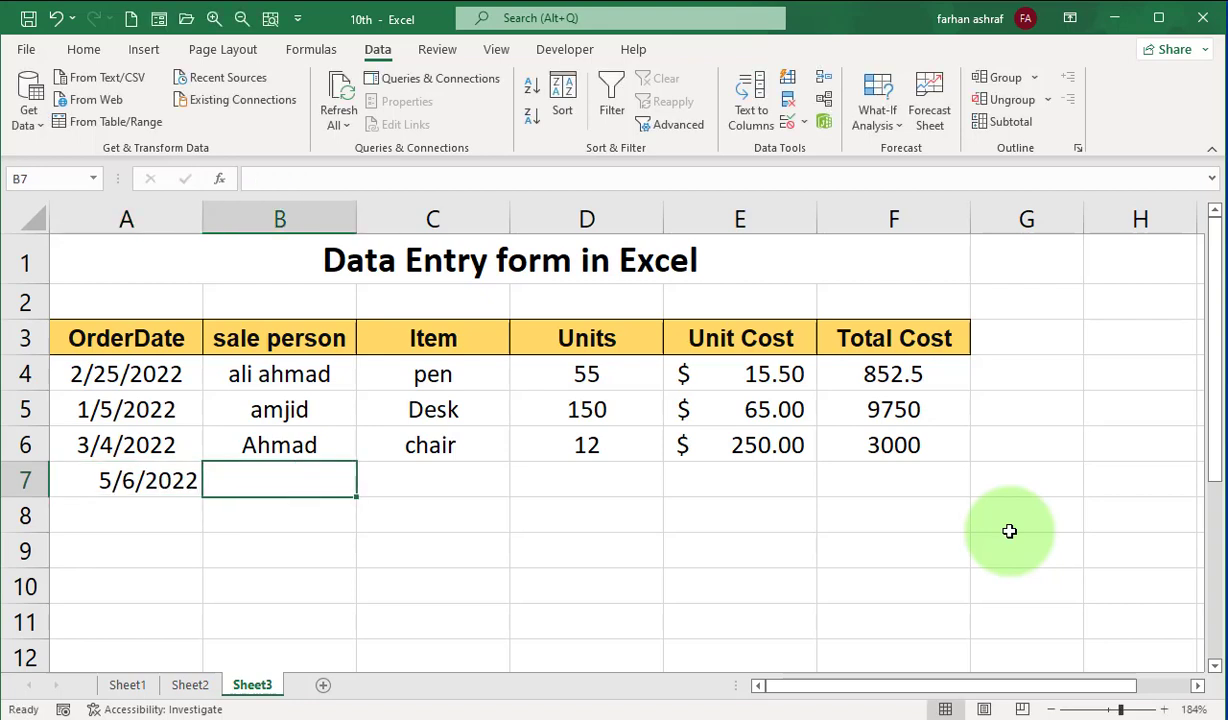
{"action": "type", "text": "Raza"}
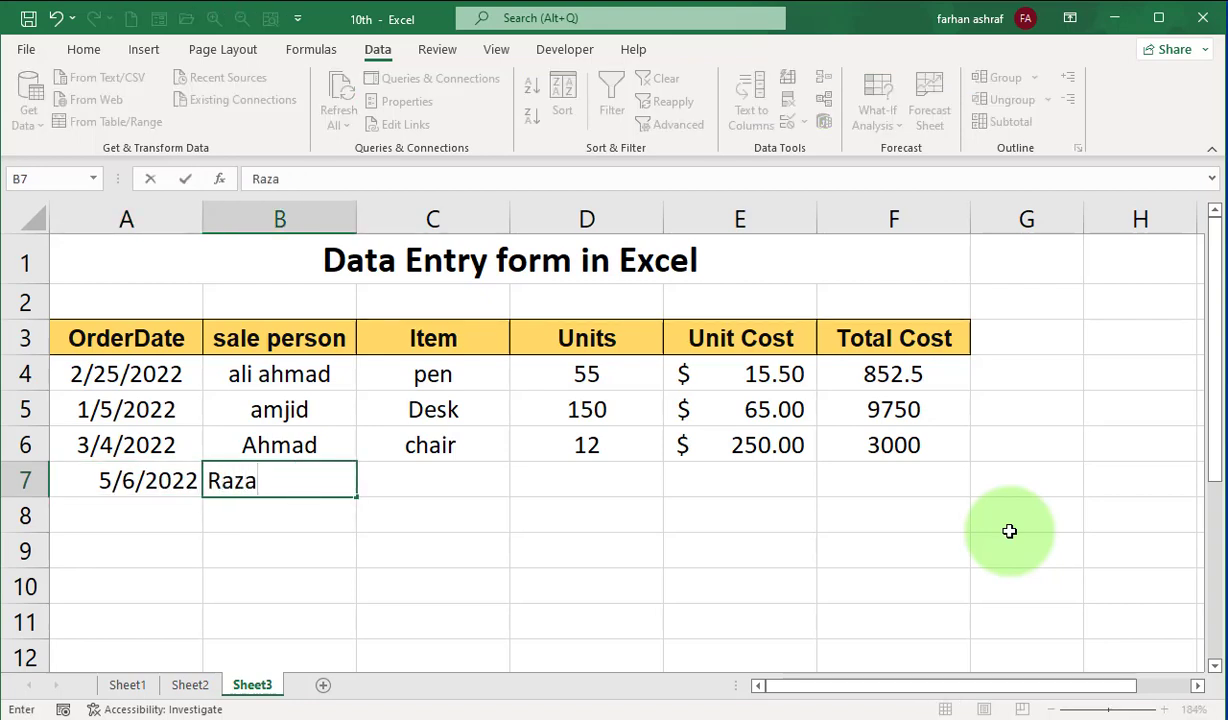
{"action": "key", "text": "Tab"}
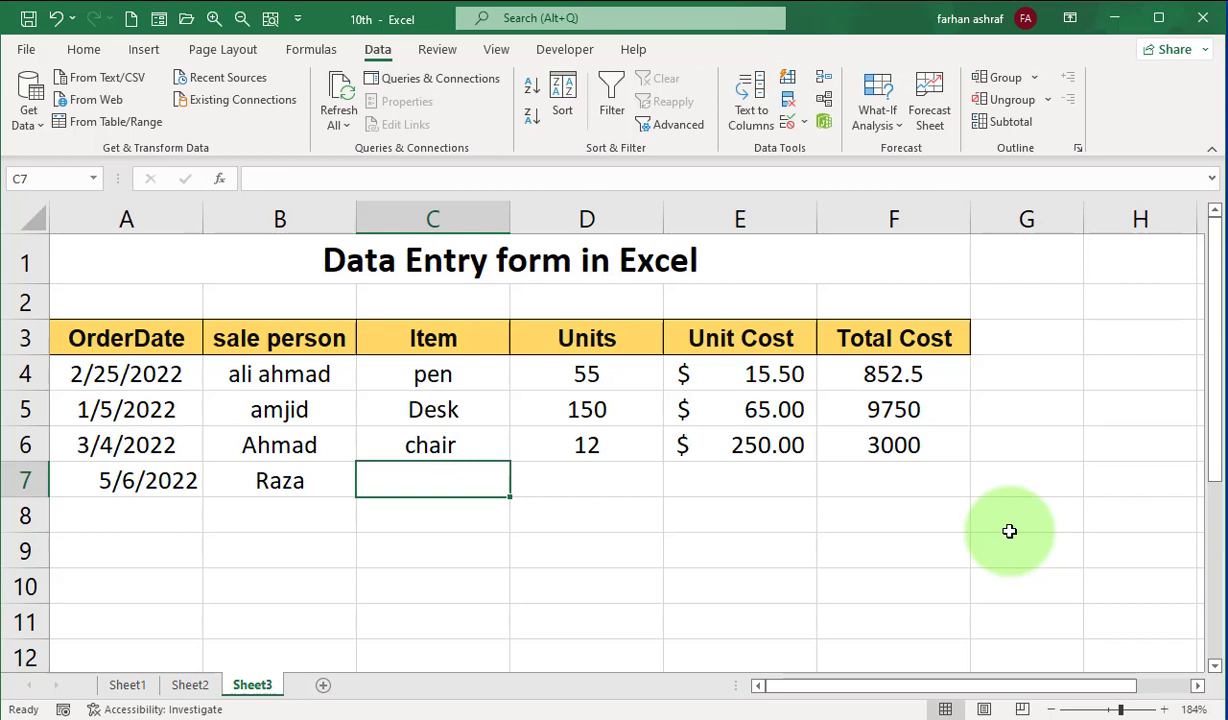
{"action": "type", "text": "p"}
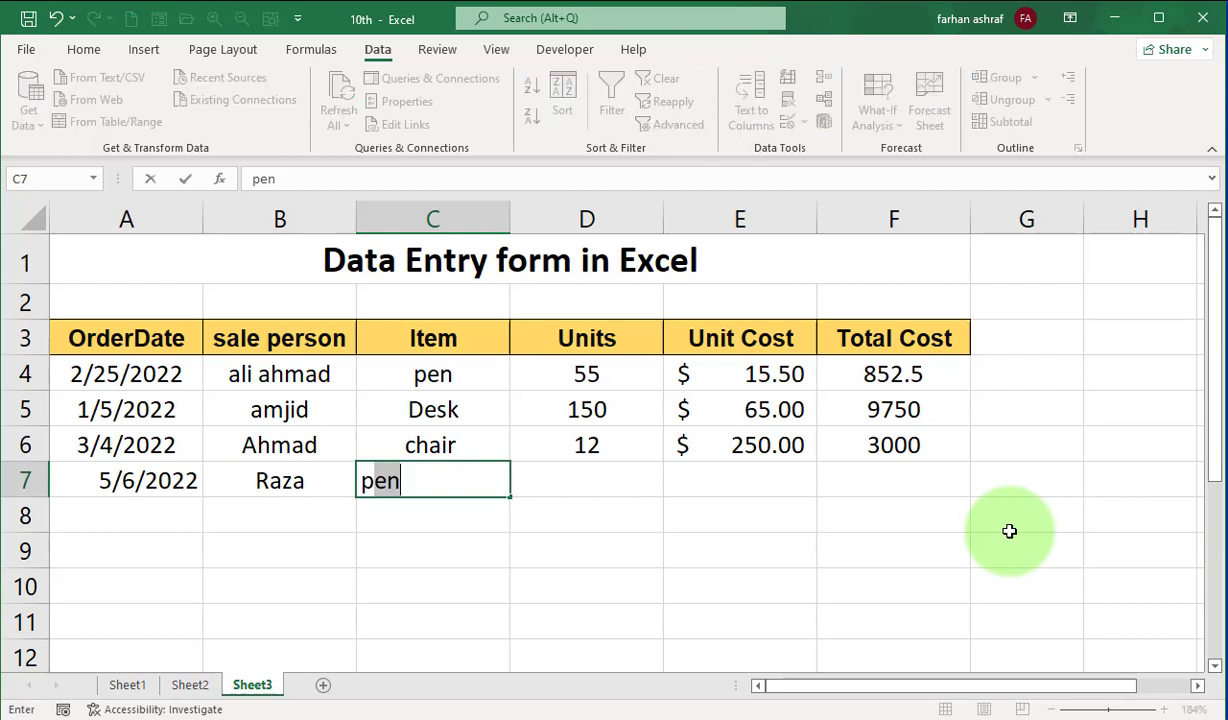
{"action": "key", "text": "Return"}
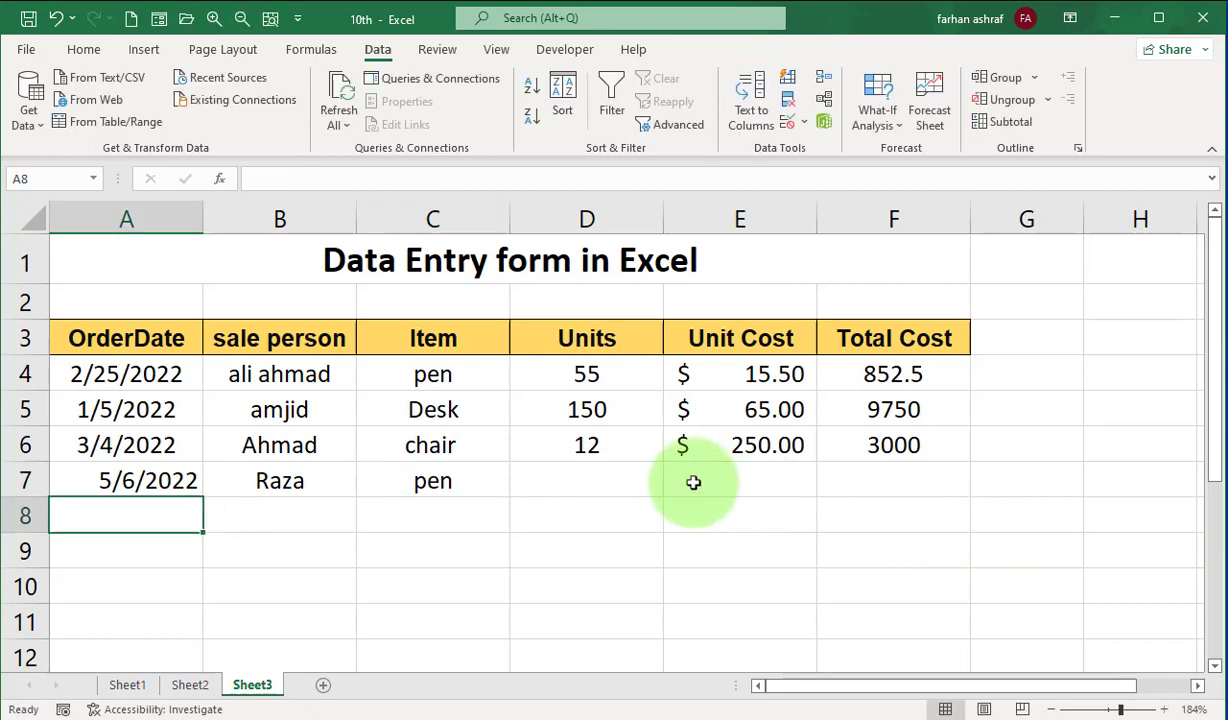
Enter 15 units at a unit cost of 15 for the row 7 order.
{"action": "left_click", "coordinate": [600, 481]}
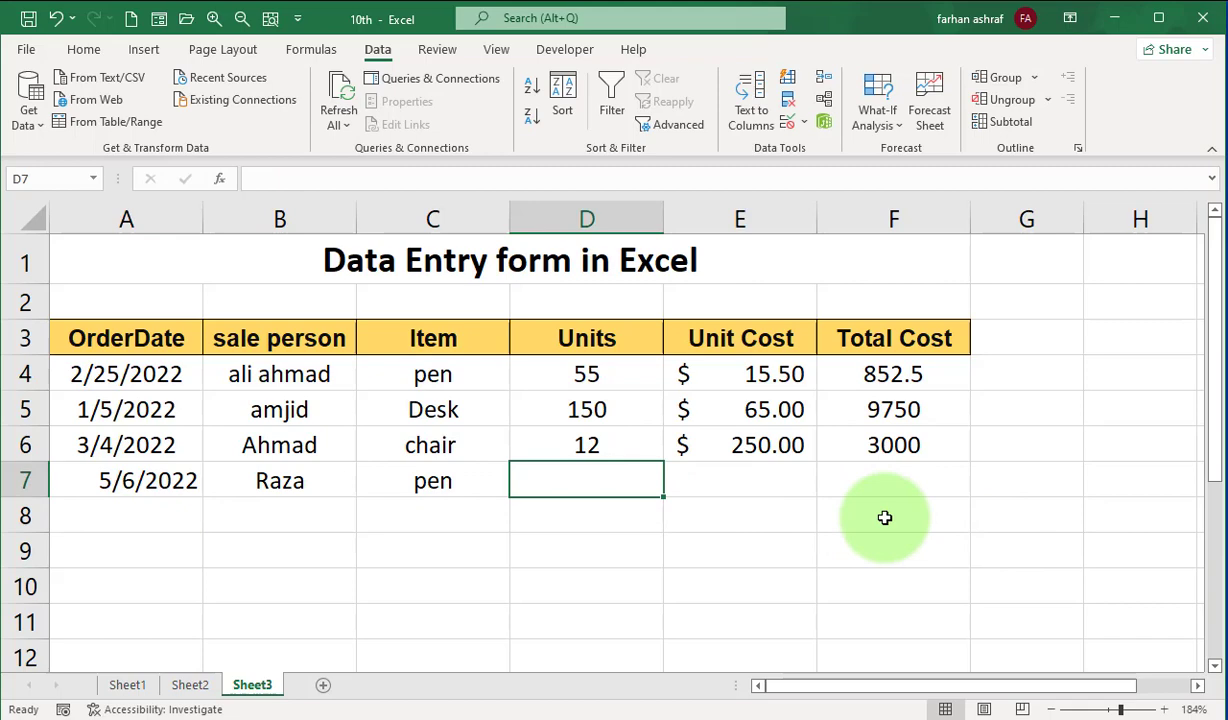
{"action": "type", "text": "15"}
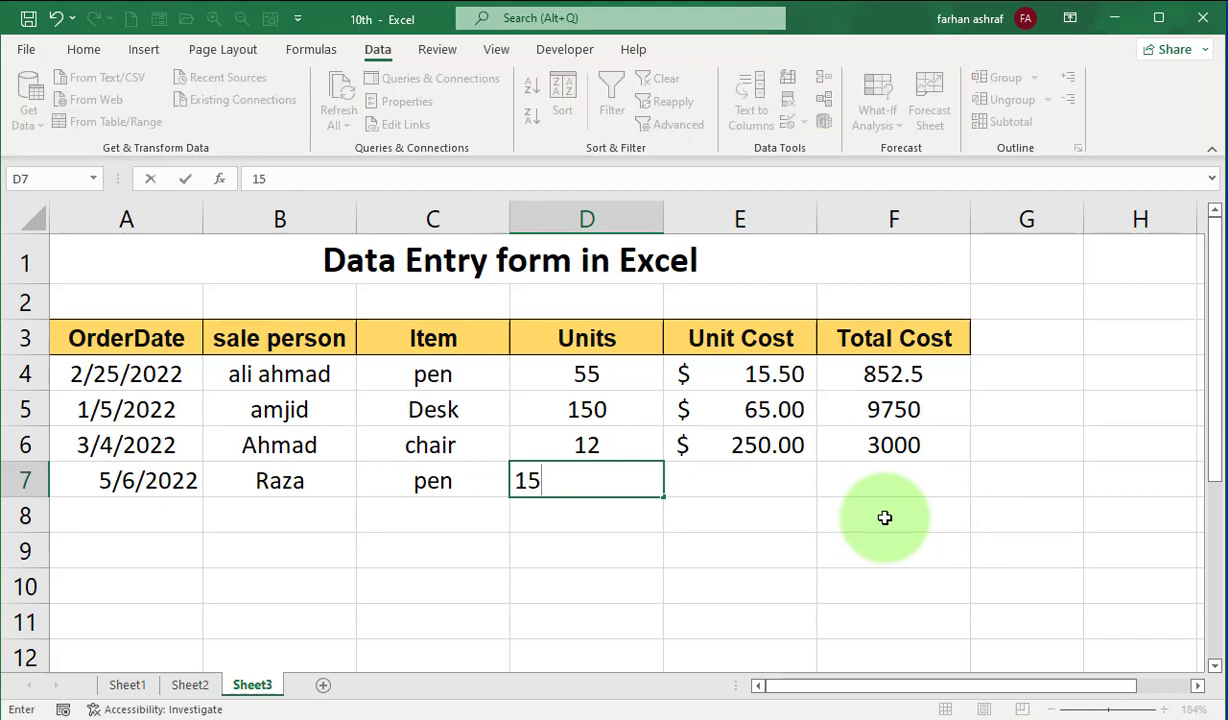
{"action": "key", "text": "Tab"}
{"action": "type", "text": "15"}
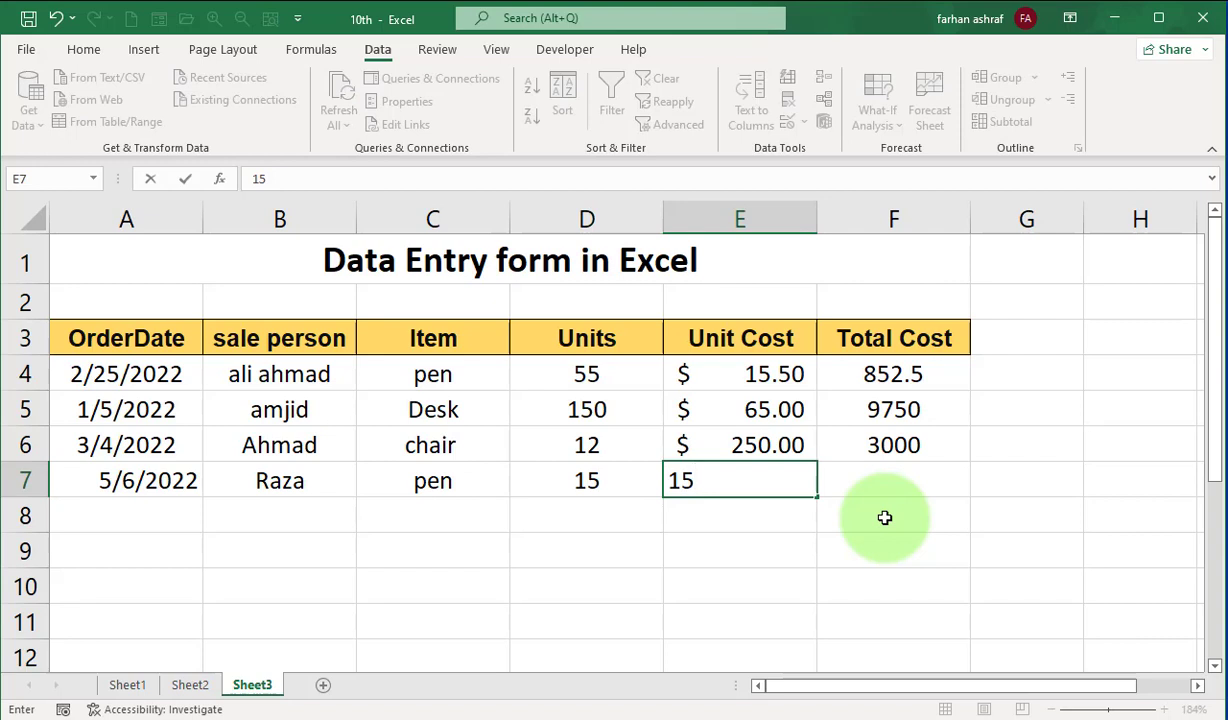
{"action": "key", "text": "Tab"}
{"action": "key", "text": "Return"}
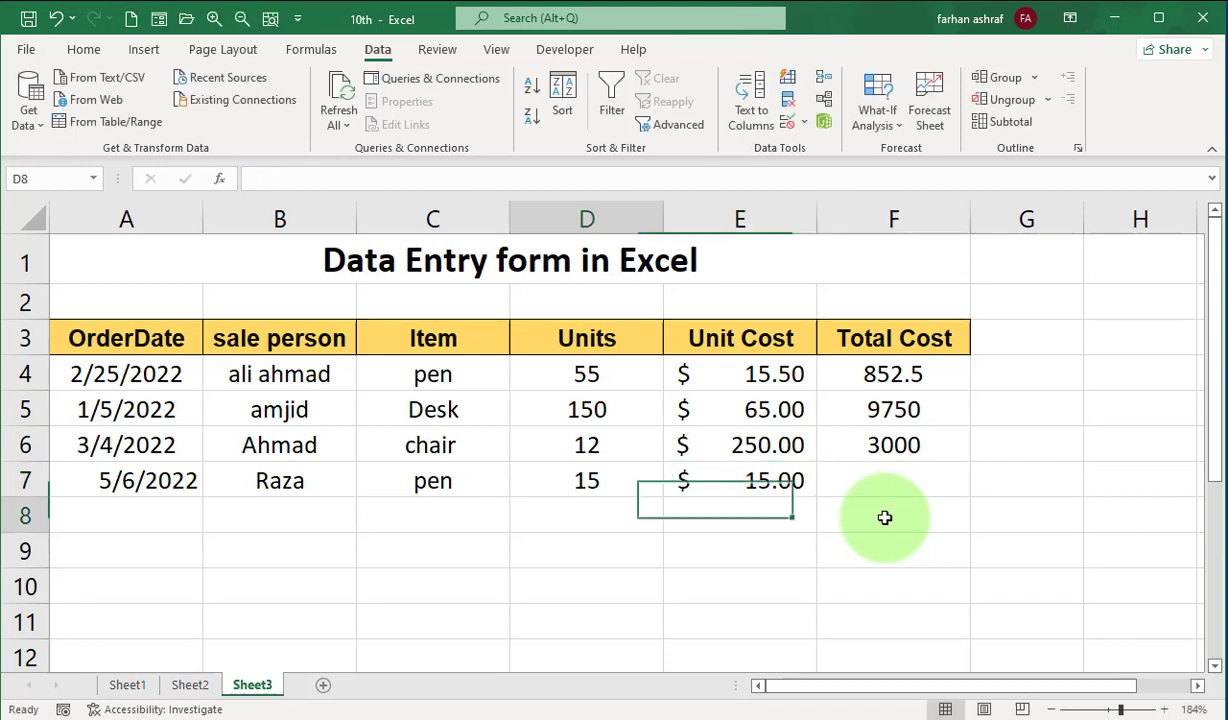
Fill the Total Cost formula from F6 down to F7, giving 225.
{"action": "left_click", "coordinate": [958, 456]}
{"action": "left_click_drag", "start_coordinate": [968, 460], "coordinate": [959, 468]}
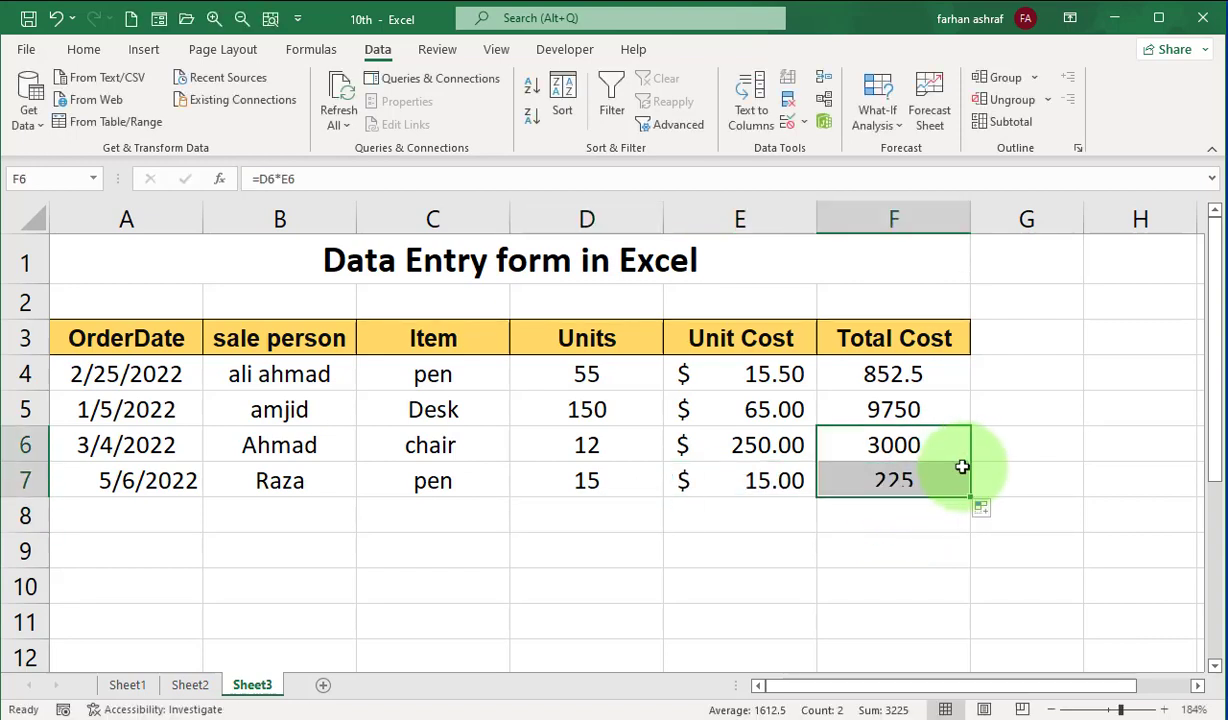
{"action": "left_click", "coordinate": [913, 541]}
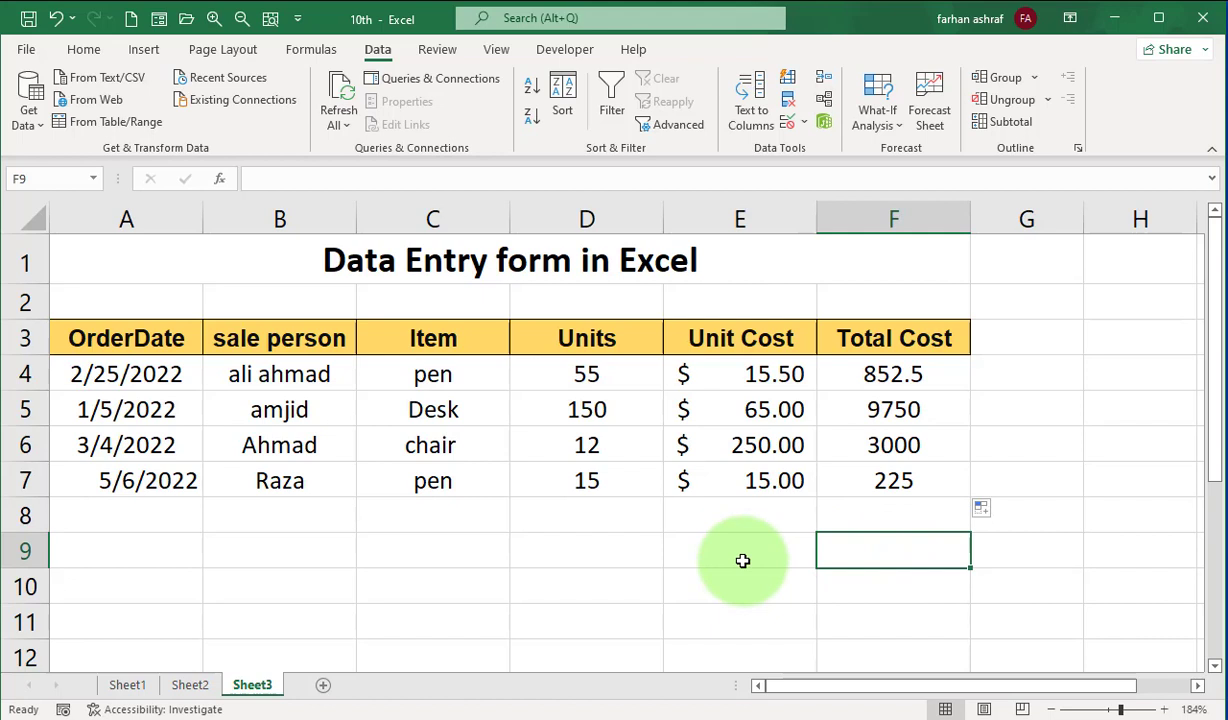
{"action": "left_click", "coordinate": [445, 440]}
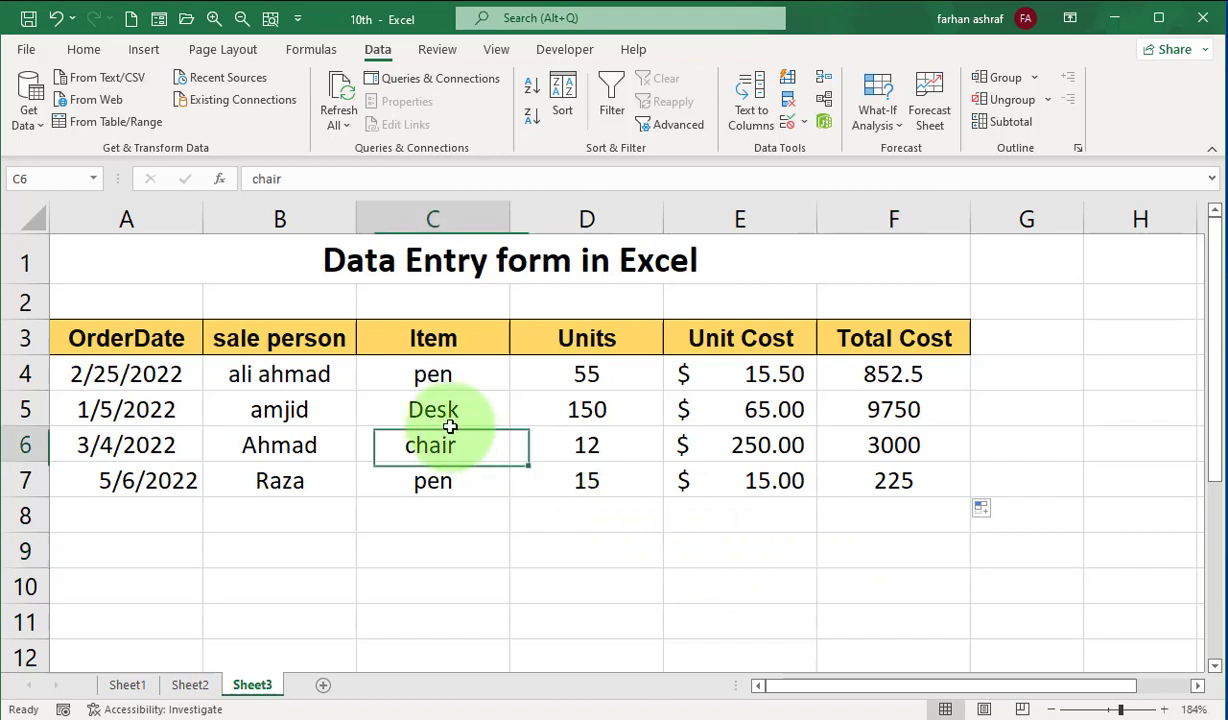
{"action": "left_click", "coordinate": [155, 481]}
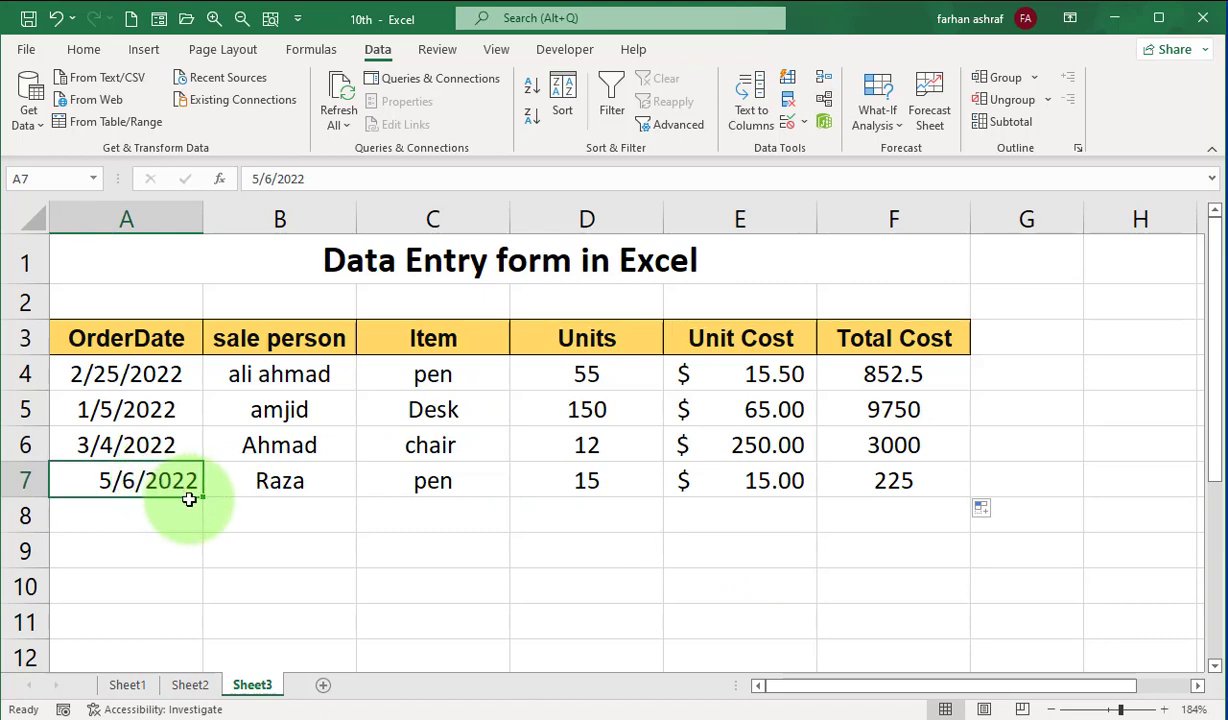
{"action": "left_click", "coordinate": [291, 472]}
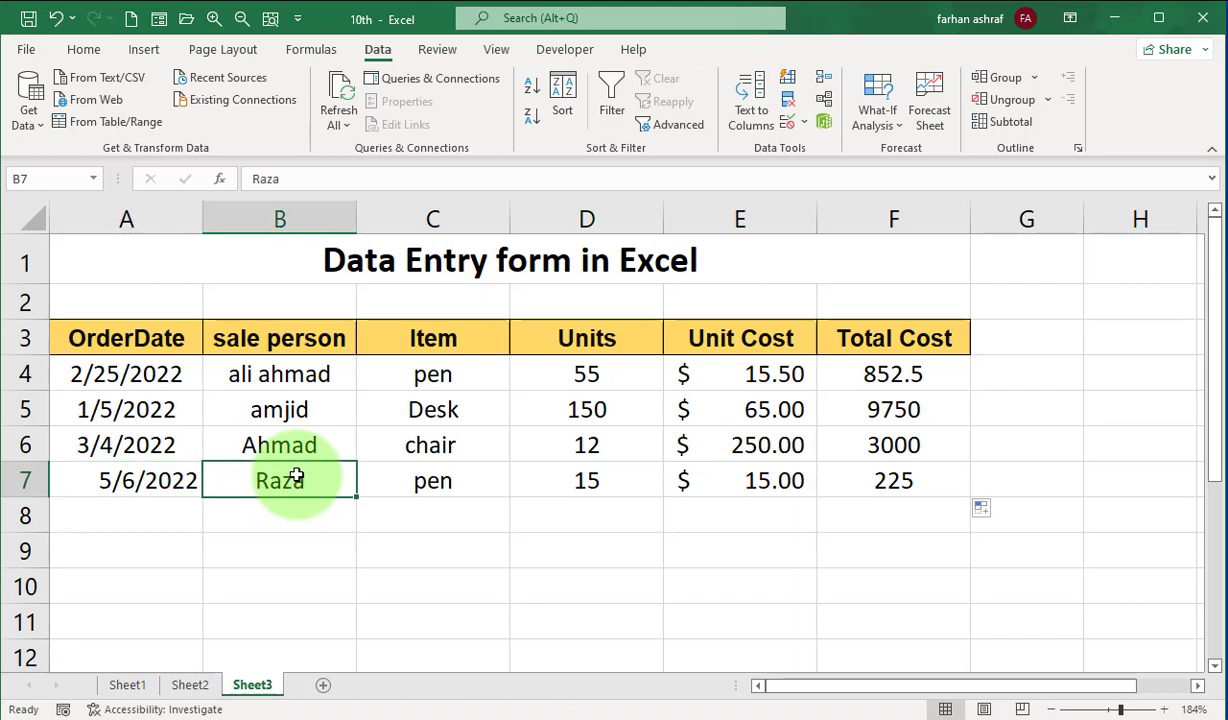
{"action": "left_click", "coordinate": [433, 480]}
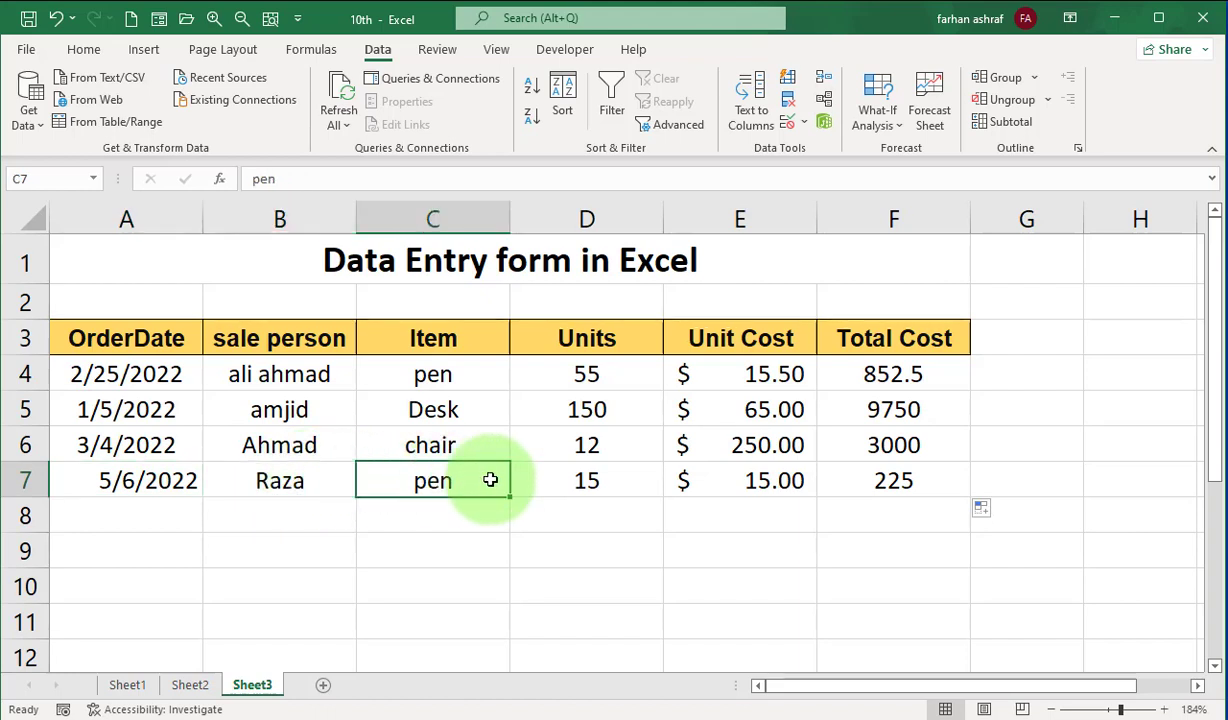
{"action": "left_click", "coordinate": [622, 486]}
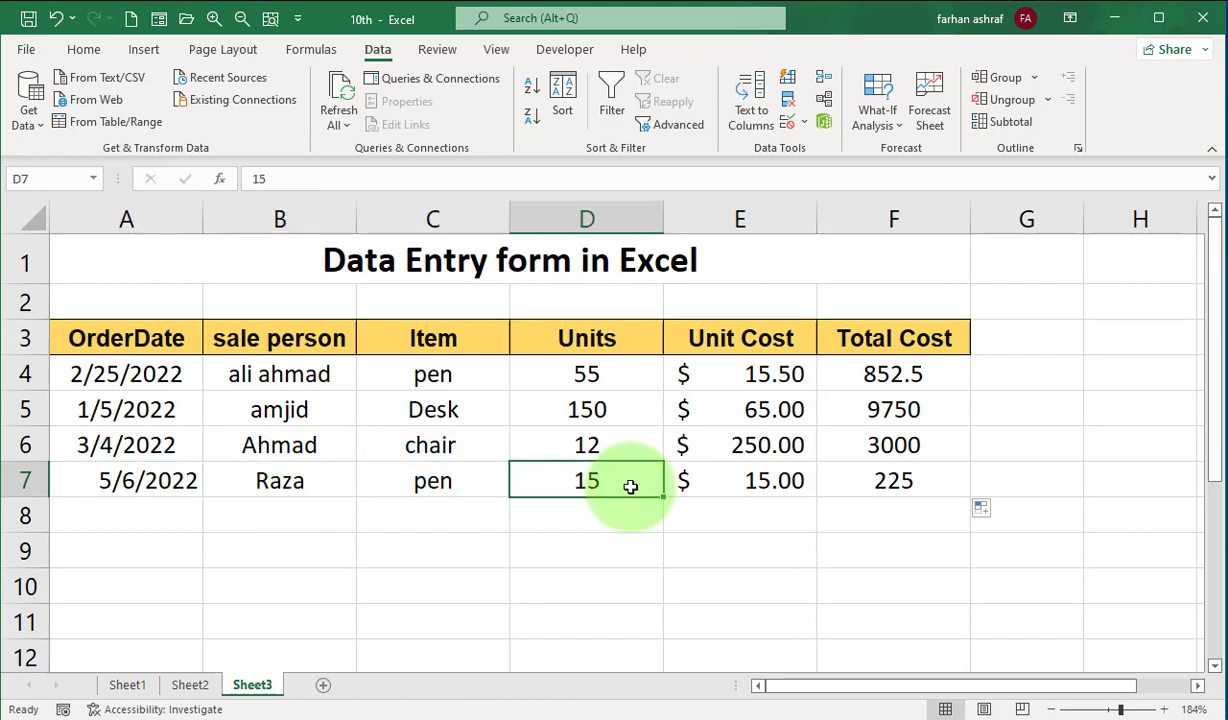
{"action": "left_click", "coordinate": [776, 482]}
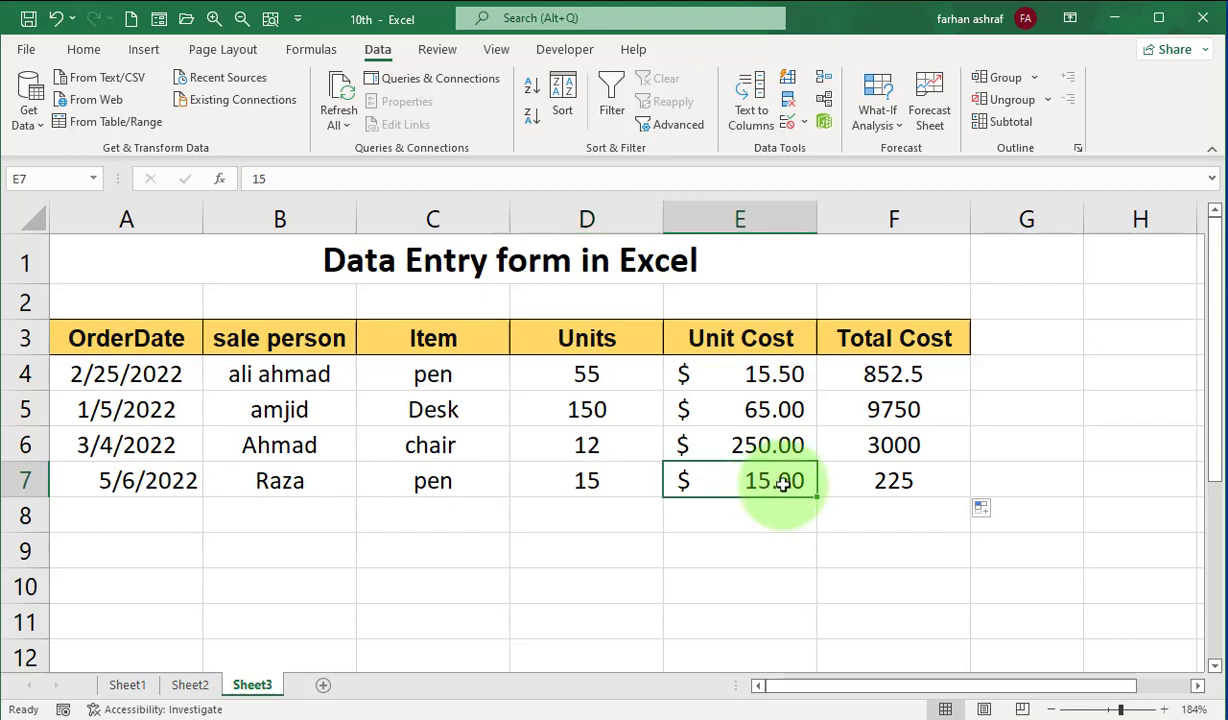
{"action": "left_click", "coordinate": [925, 478]}
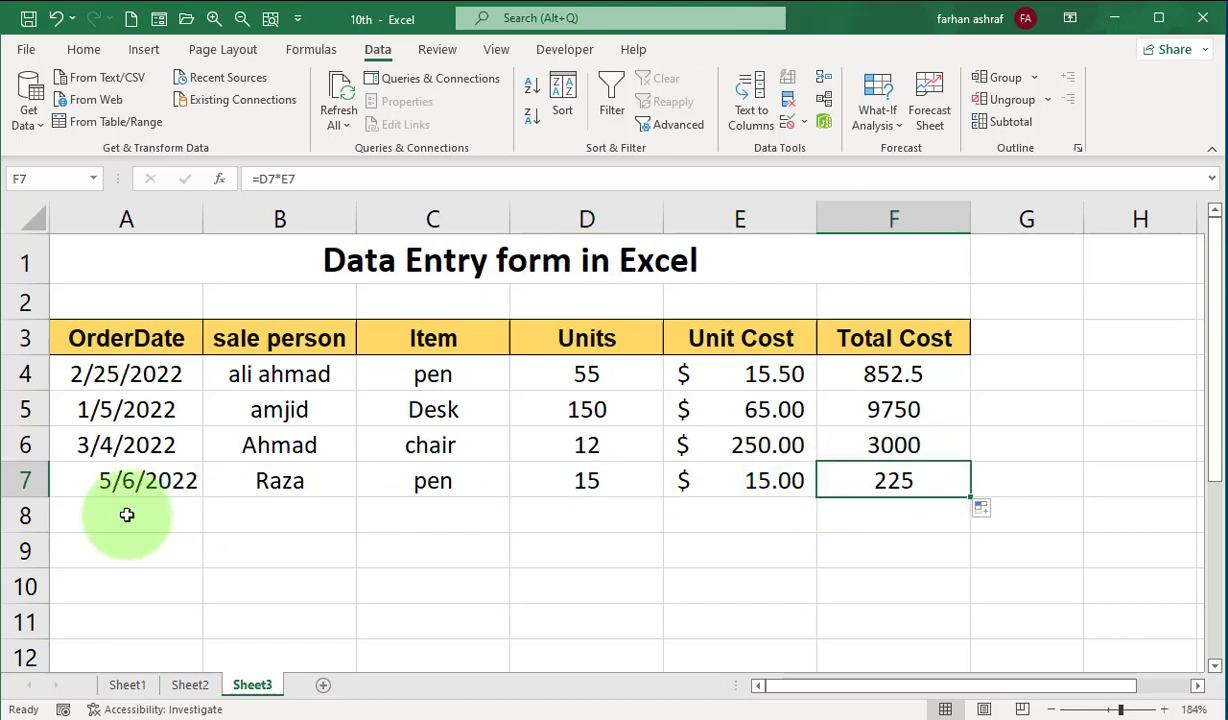
{"action": "left_click_drag", "start_coordinate": [307, 184], "coordinate": [241, 183]}
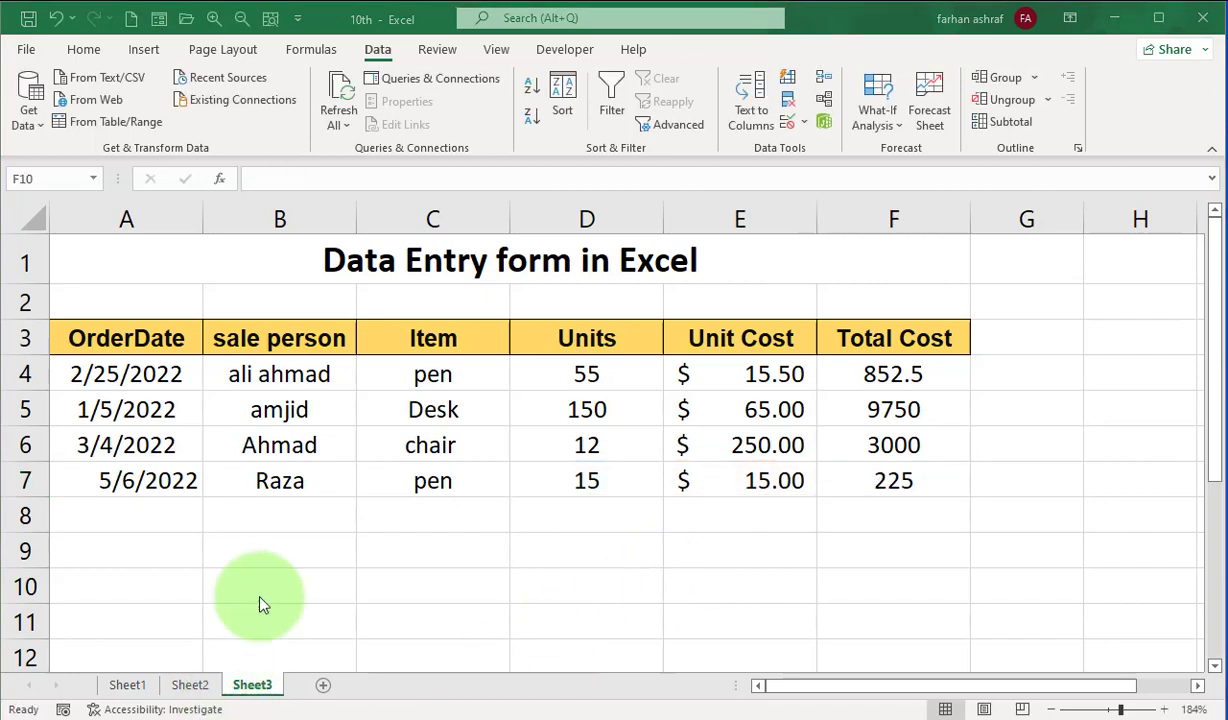
Edit cell B7 to append a second word to the sale person's name.
{"action": "left_click", "coordinate": [320, 372]}
{"action": "double_click", "coordinate": [320, 372]}
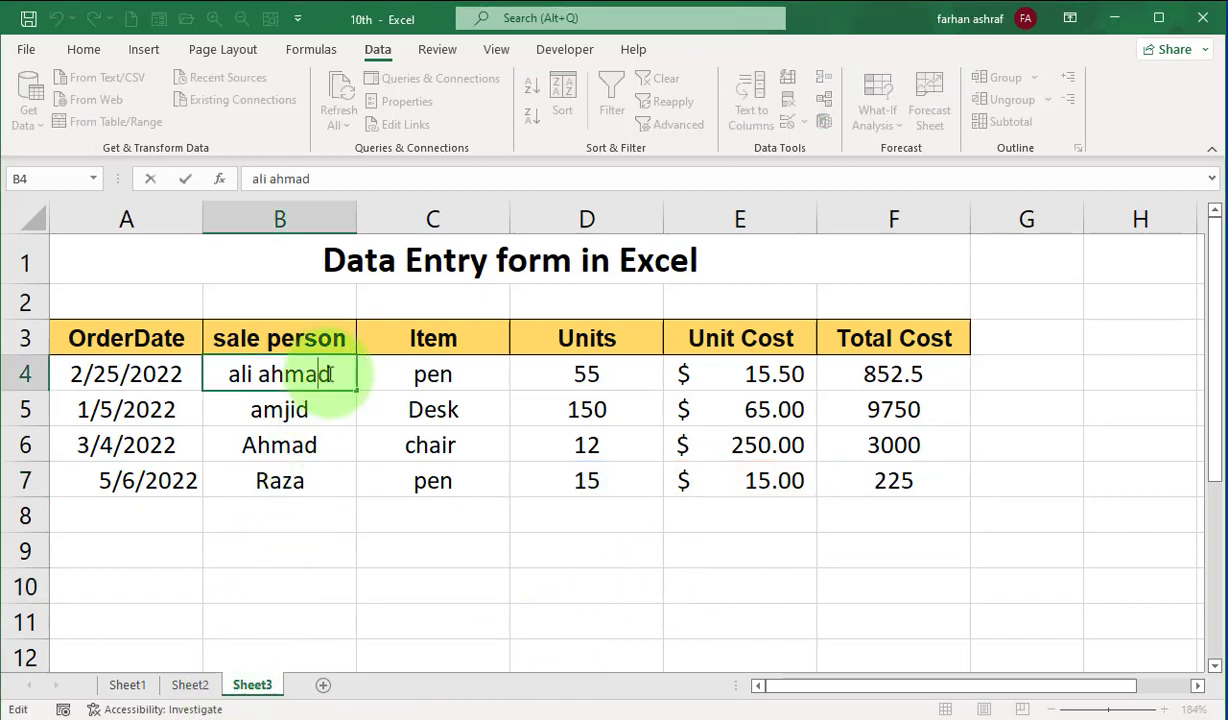
{"action": "double_click", "coordinate": [324, 483]}
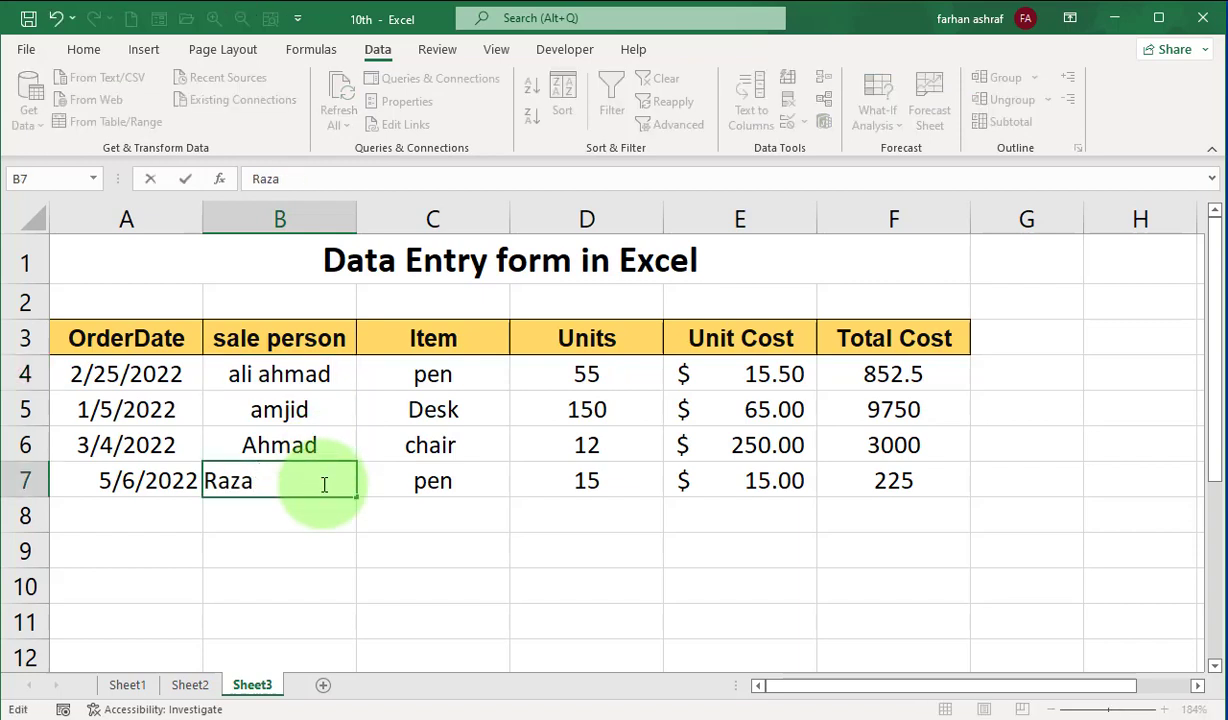
{"action": "type", "text": "ali"}
{"action": "key", "text": "Return"}
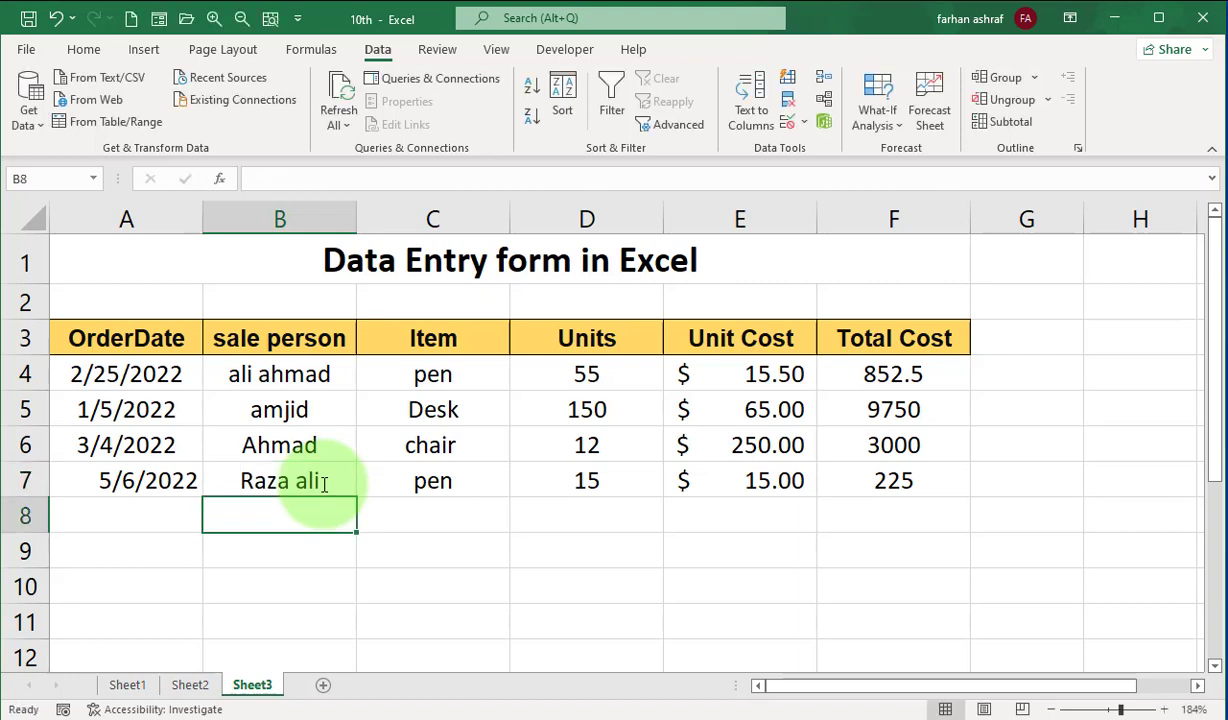
{"action": "left_click", "coordinate": [413, 448]}
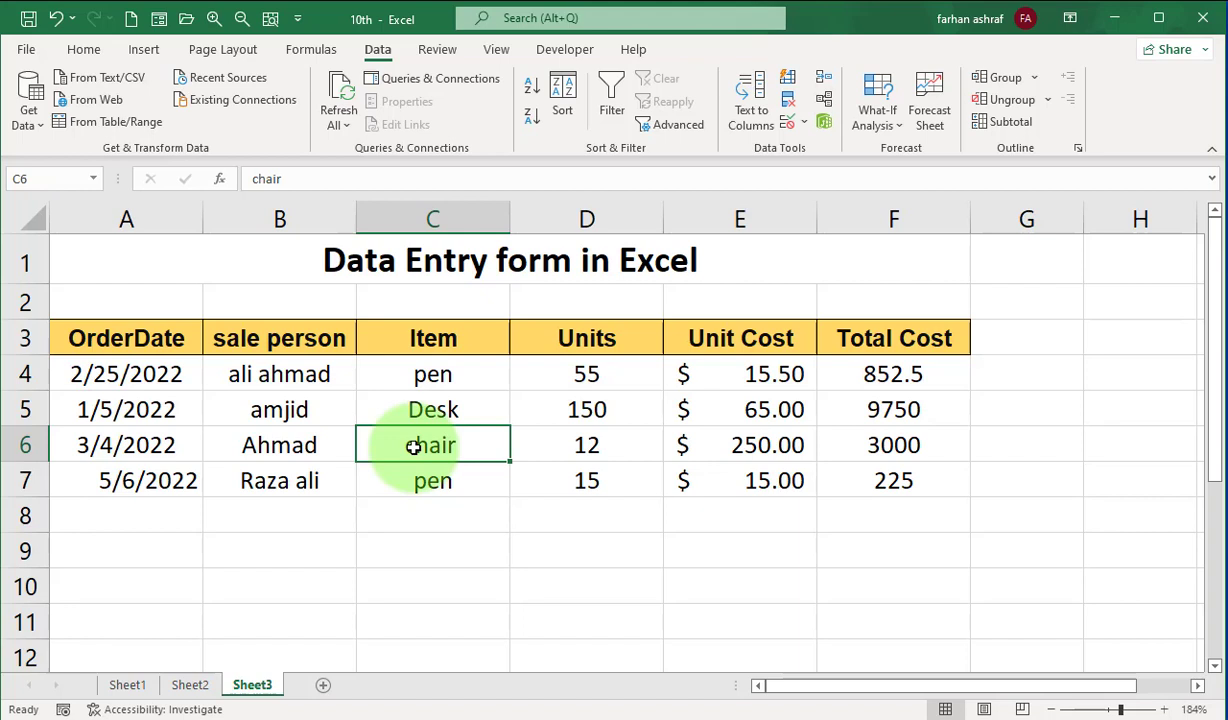
Convert the order range A3:F7 into Table4 with headers and filter buttons.
{"action": "left_click_drag", "start_coordinate": [63, 326], "coordinate": [855, 493]}
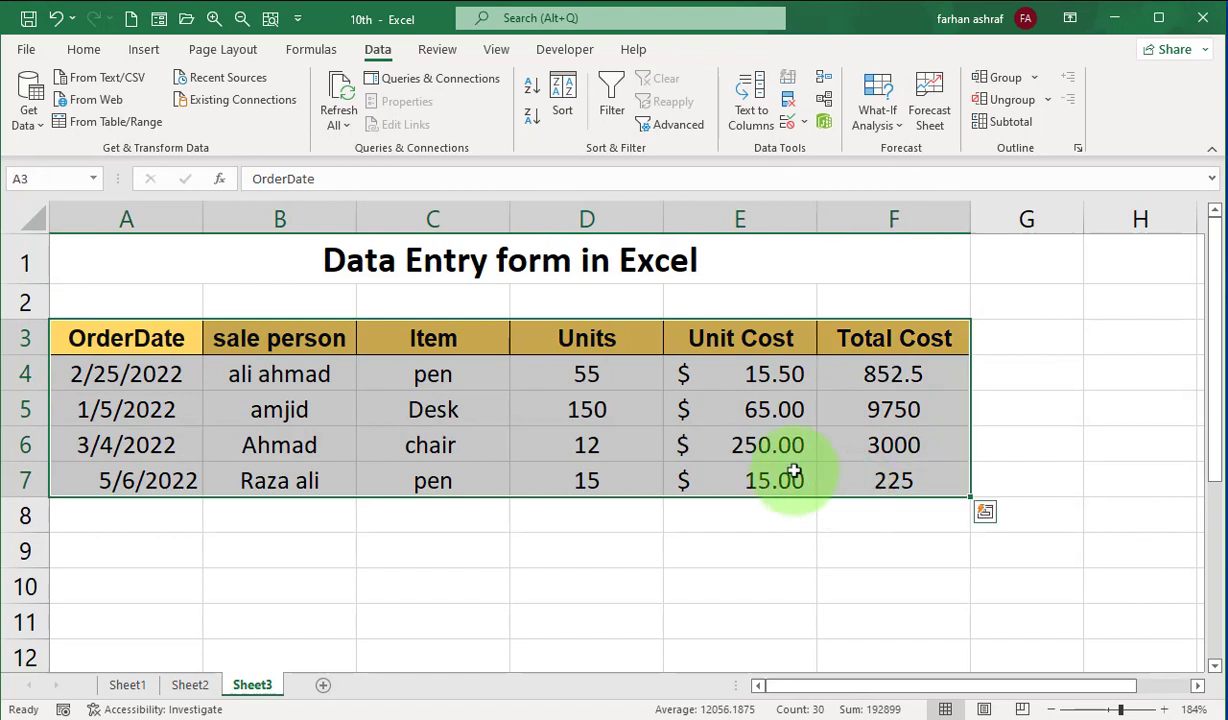
{"action": "left_click", "coordinate": [605, 410]}
{"action": "left_click", "coordinate": [432, 408]}
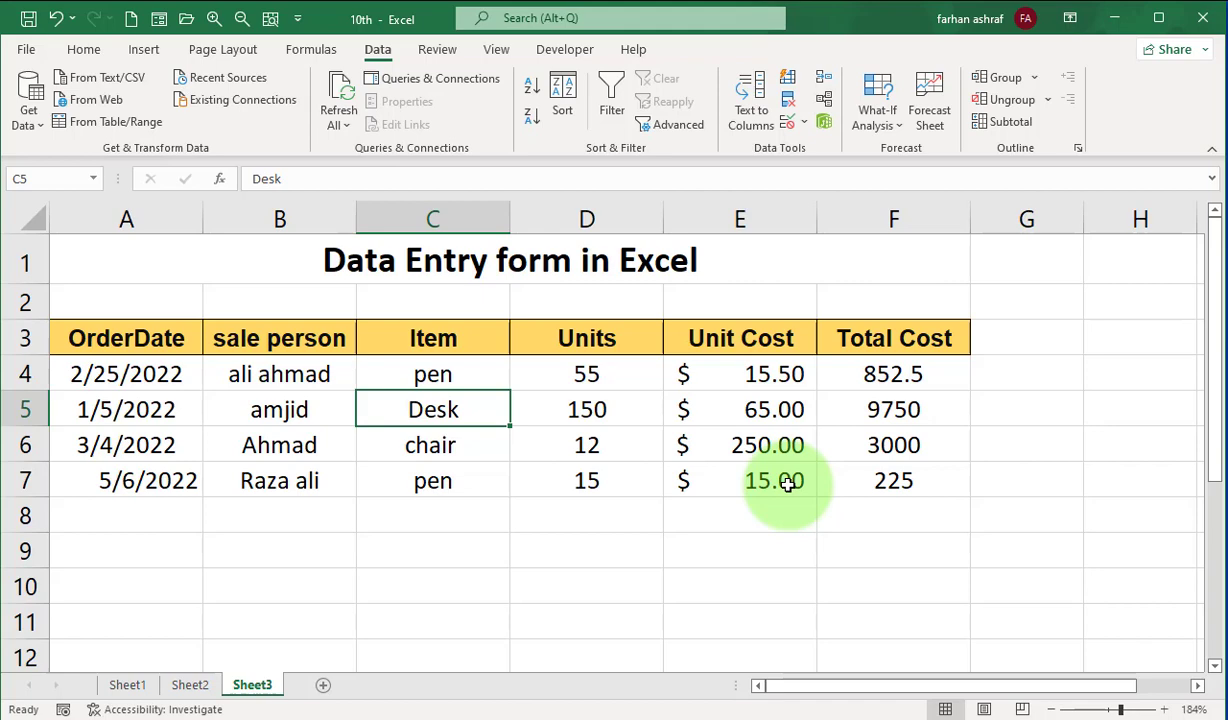
{"action": "key", "text": "ctrl+t"}
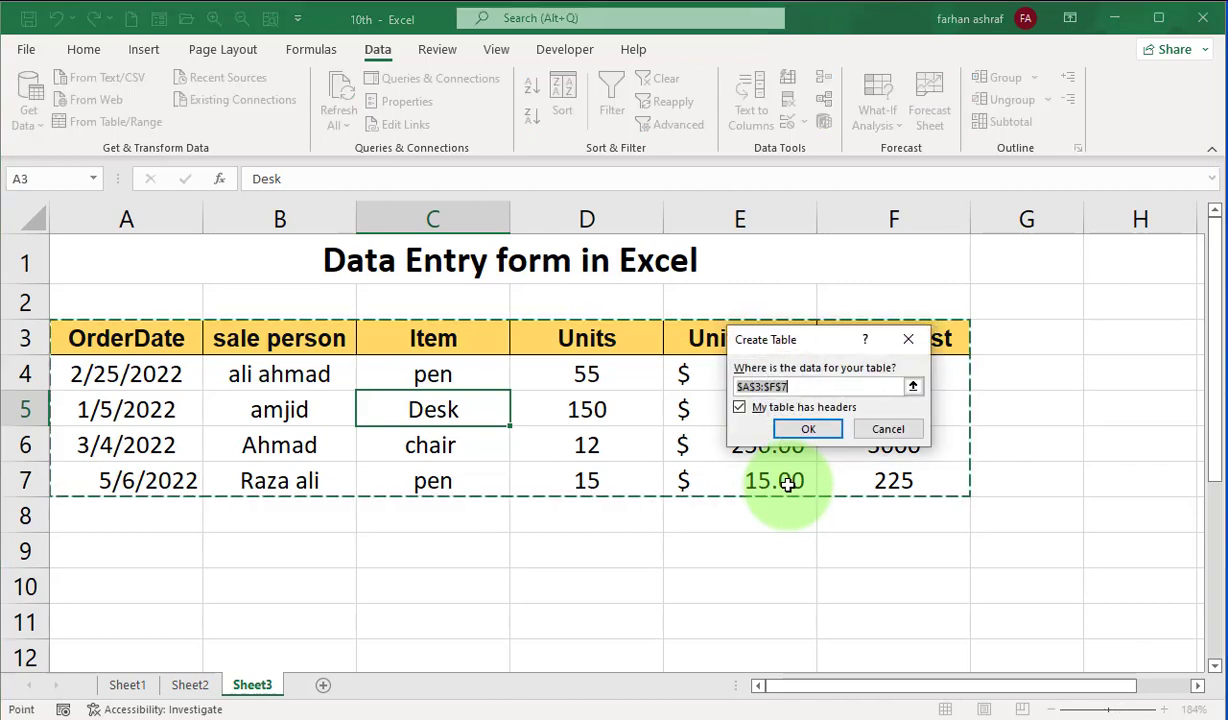
{"action": "left_click_drag", "start_coordinate": [832, 343], "coordinate": [614, 524]}
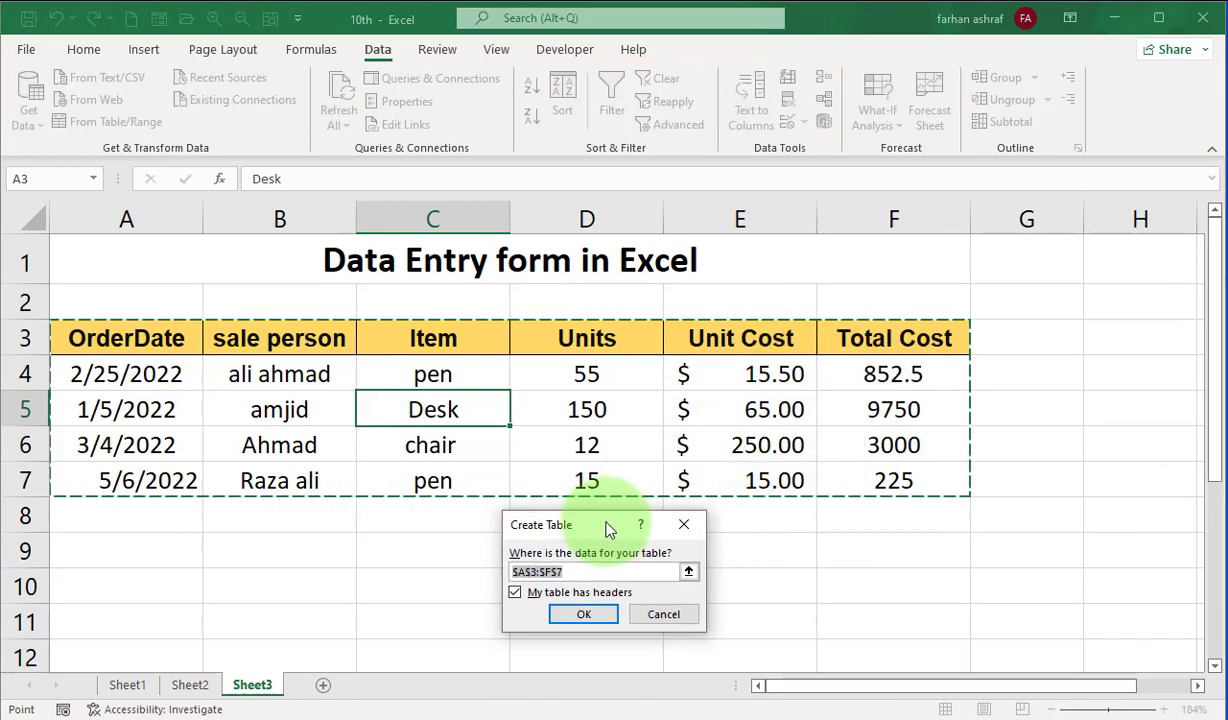
{"action": "left_click", "coordinate": [609, 614]}
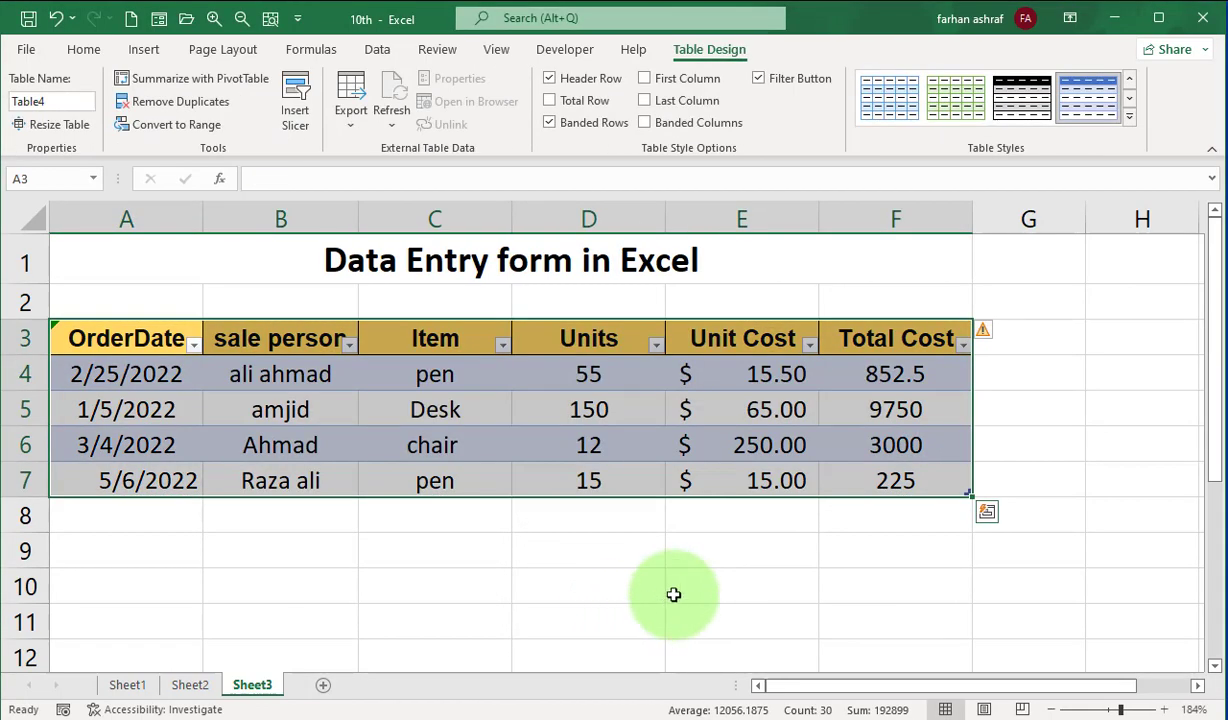
Apply the None light table style to Table4, removing the blue row banding.
{"action": "left_click", "coordinate": [1066, 490]}
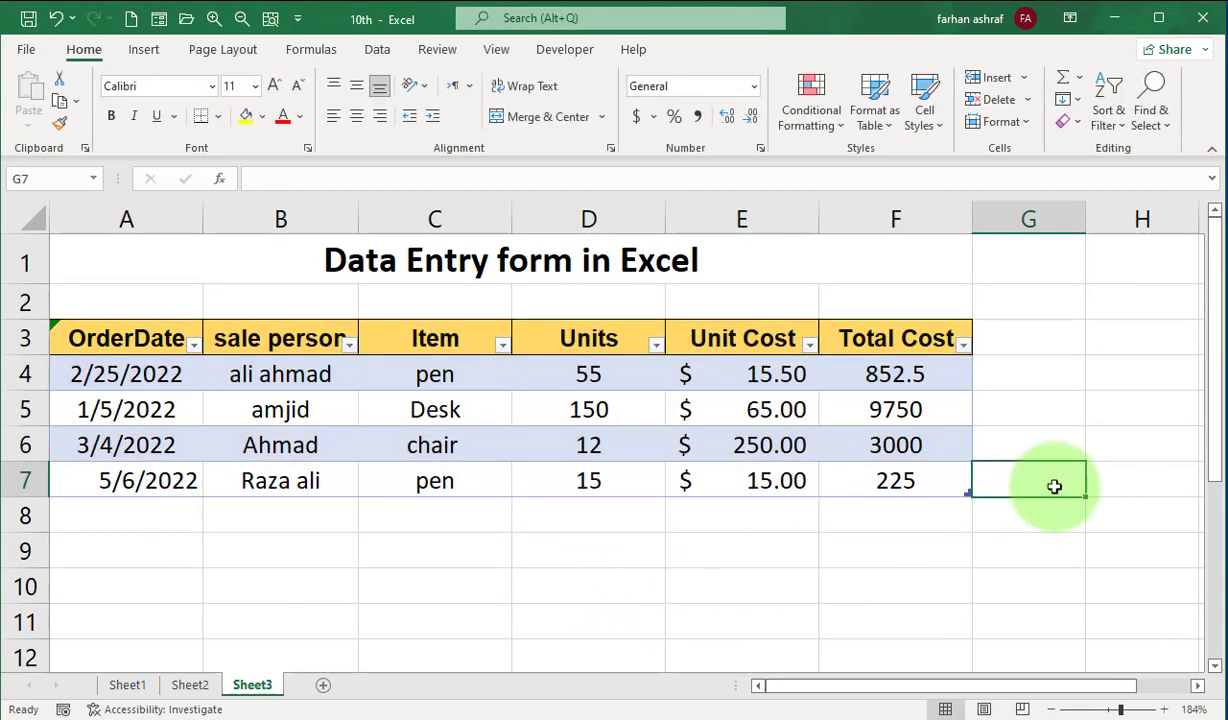
{"action": "left_click", "coordinate": [840, 403]}
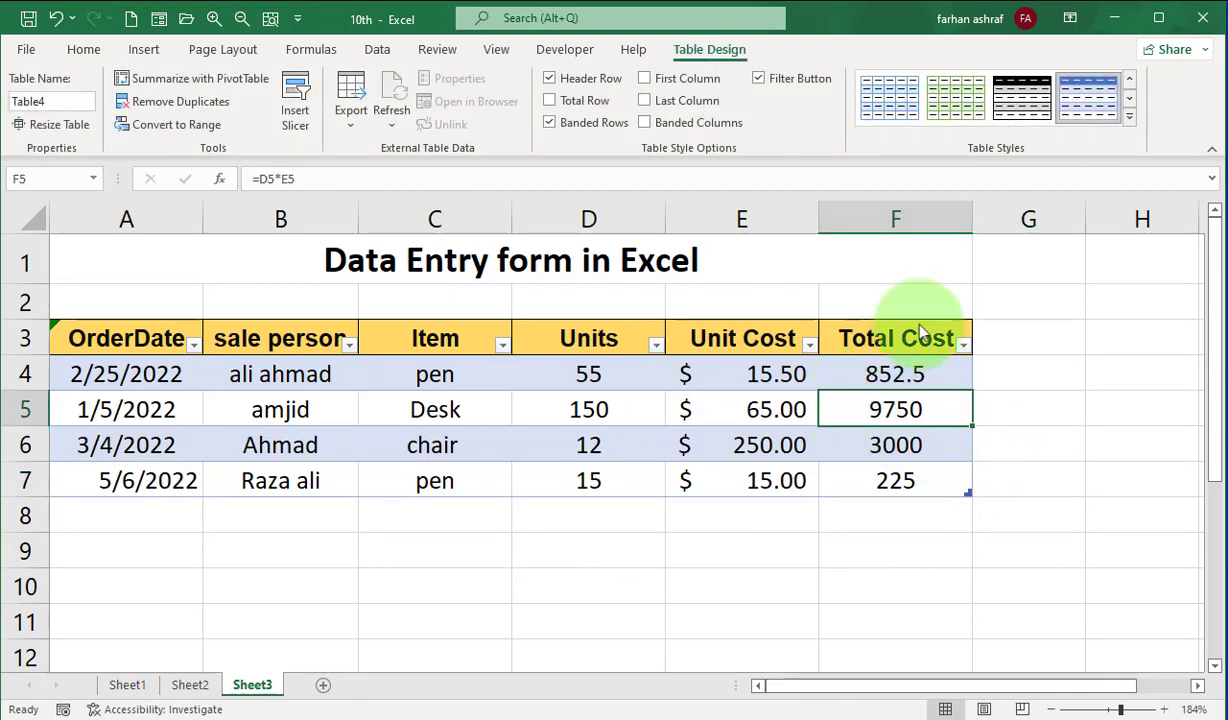
{"action": "left_click", "coordinate": [1129, 116]}
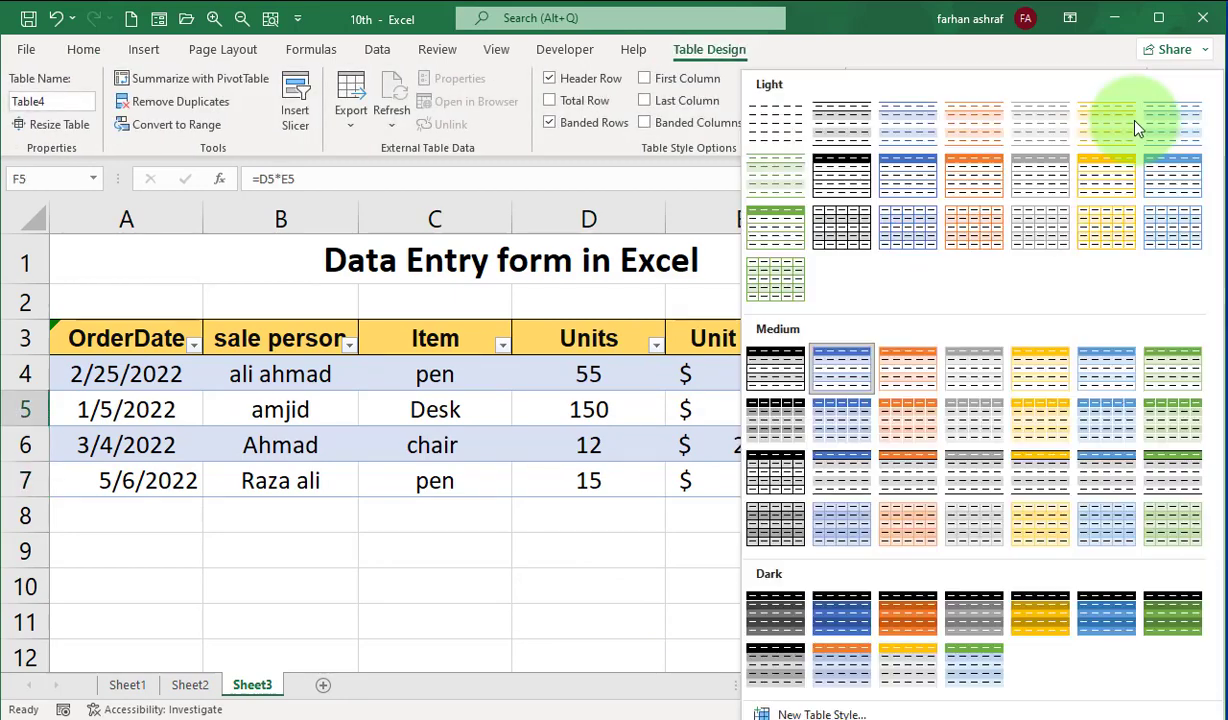
{"action": "left_click", "coordinate": [770, 127]}
{"action": "left_click", "coordinate": [1080, 485]}
{"action": "left_click", "coordinate": [798, 537]}
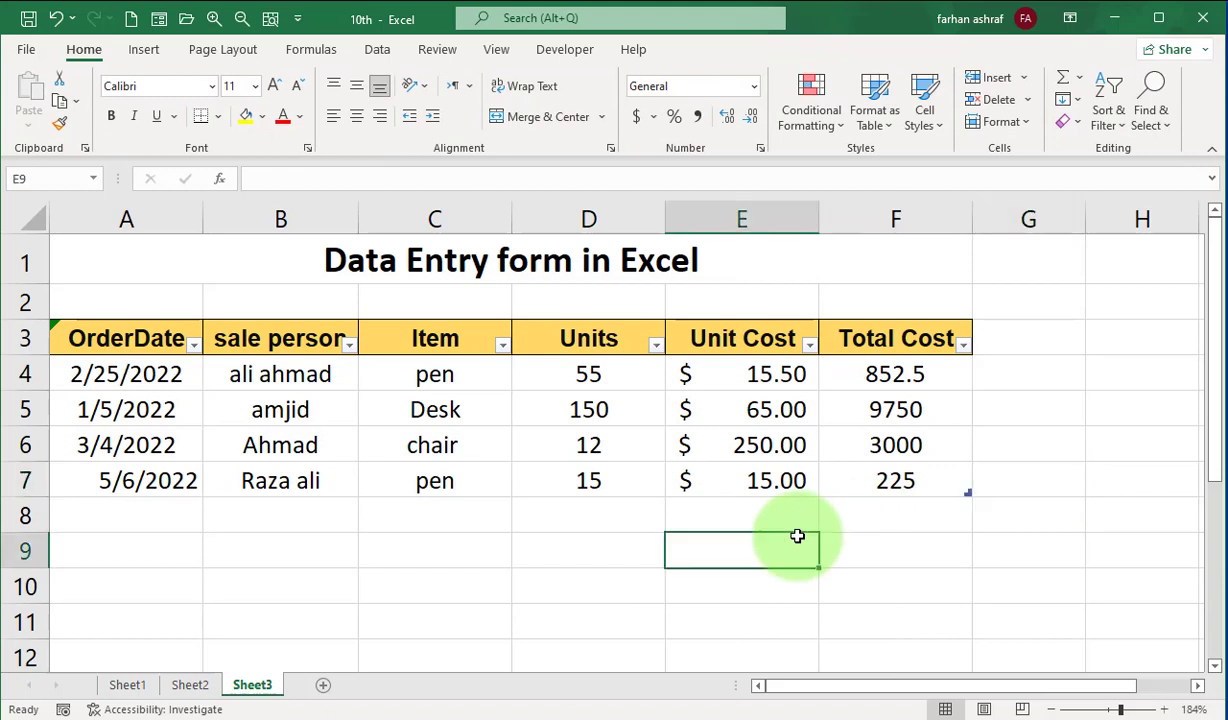
{"action": "left_click", "coordinate": [1092, 427]}
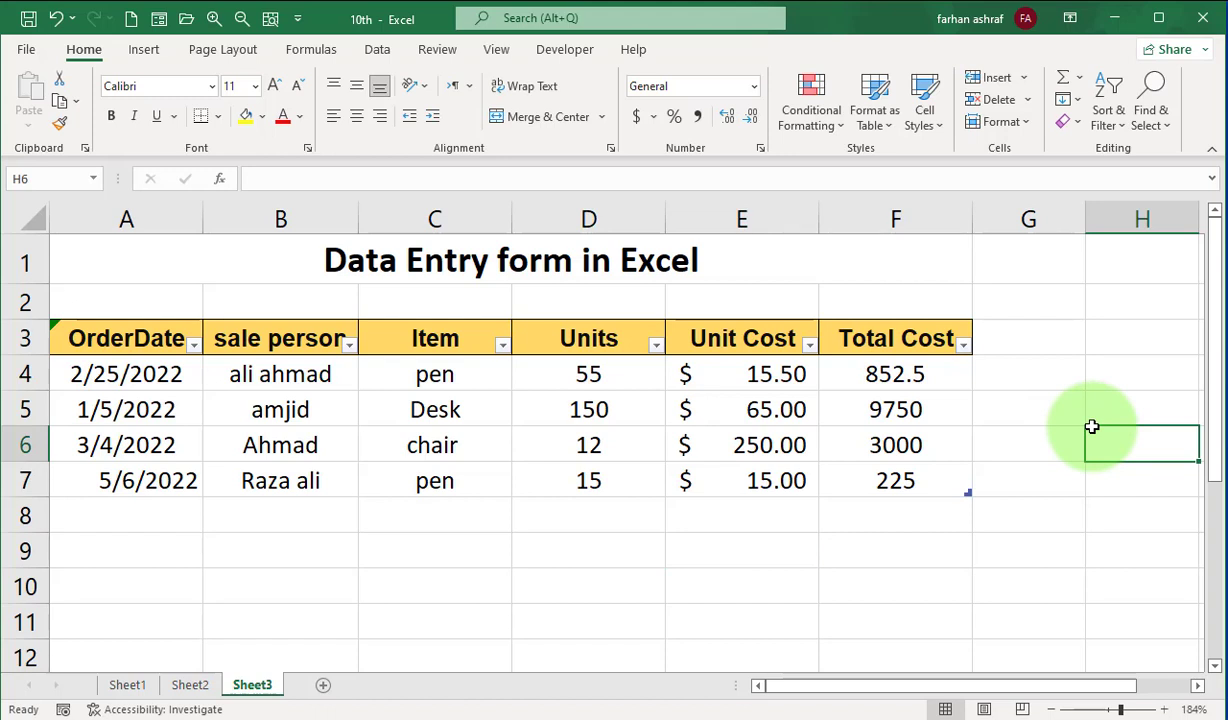
Show the Customize Quick Access Toolbar dropdown list from inside the table.
{"action": "left_click", "coordinate": [430, 409]}
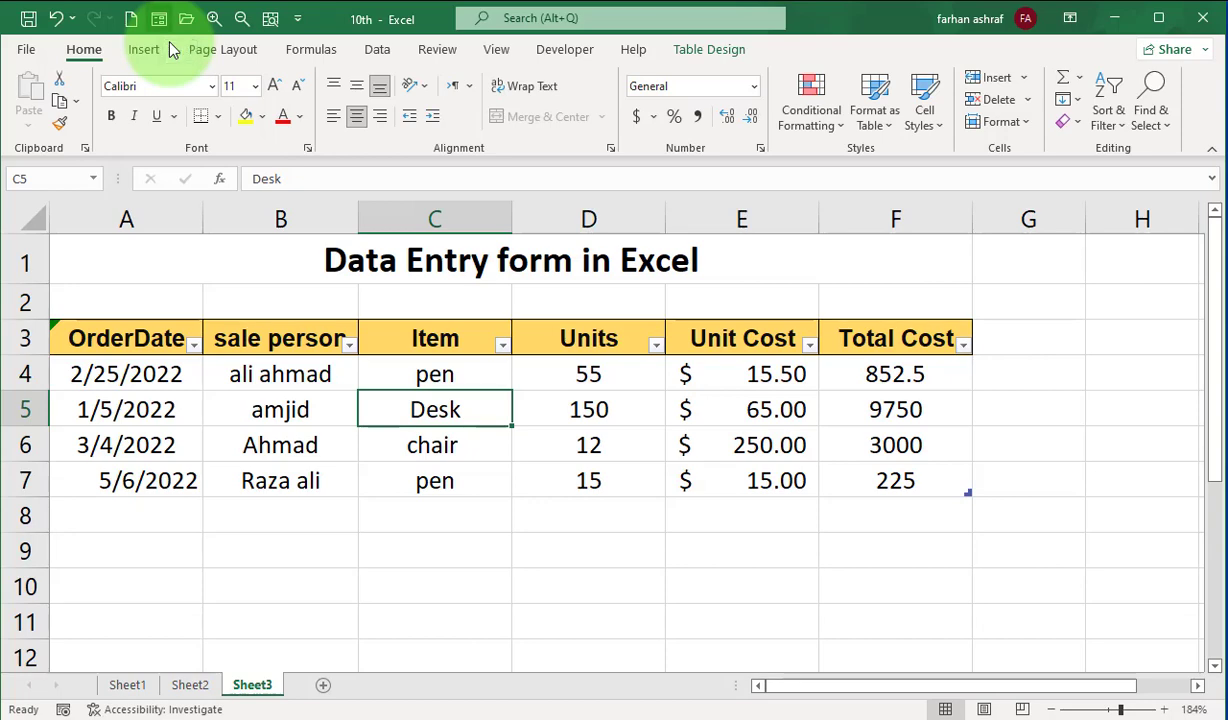
{"action": "left_click", "coordinate": [297, 18]}
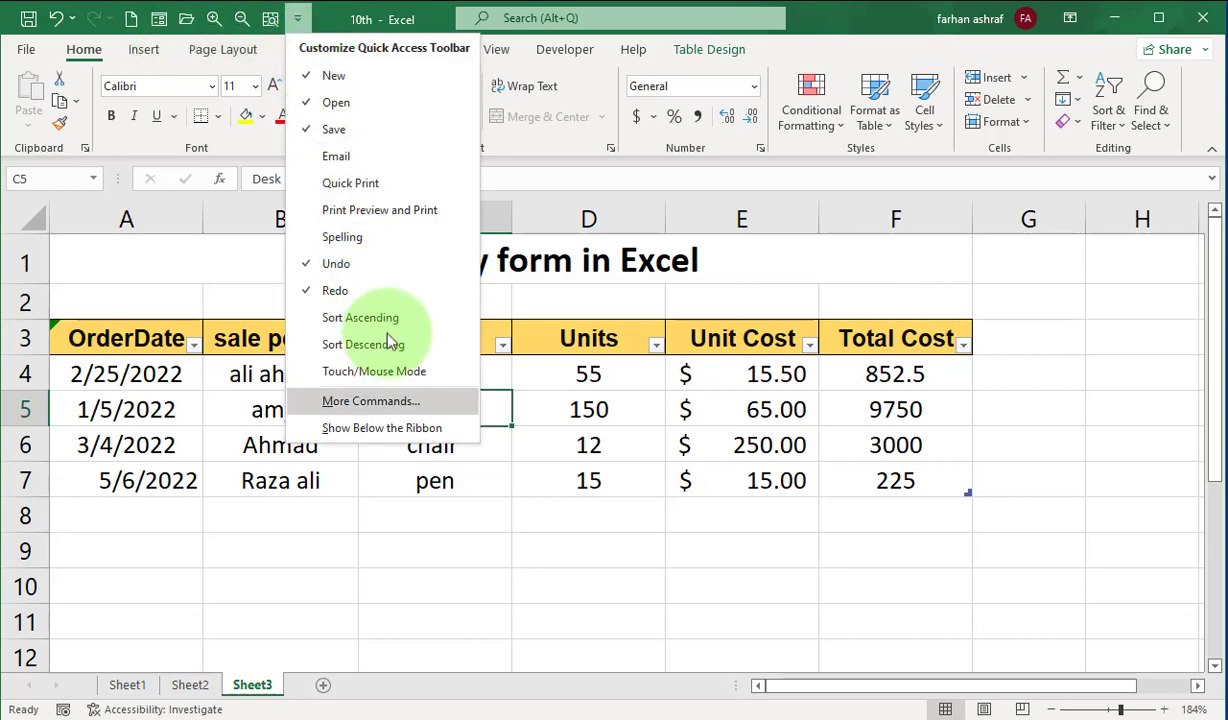
Add the Form... command from Commands Not in the Ribbon to the quick-access toolbar.
{"action": "left_click", "coordinate": [400, 402]}
{"action": "left_click", "coordinate": [620, 146]}
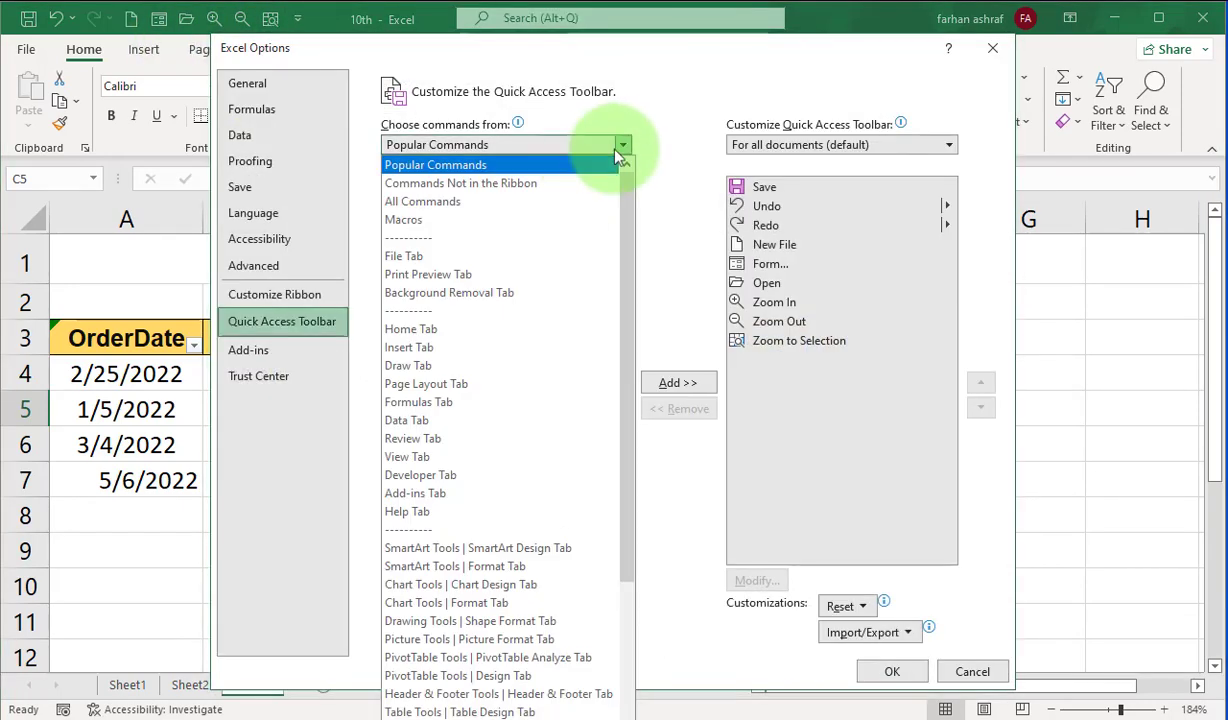
{"action": "left_click", "coordinate": [547, 184]}
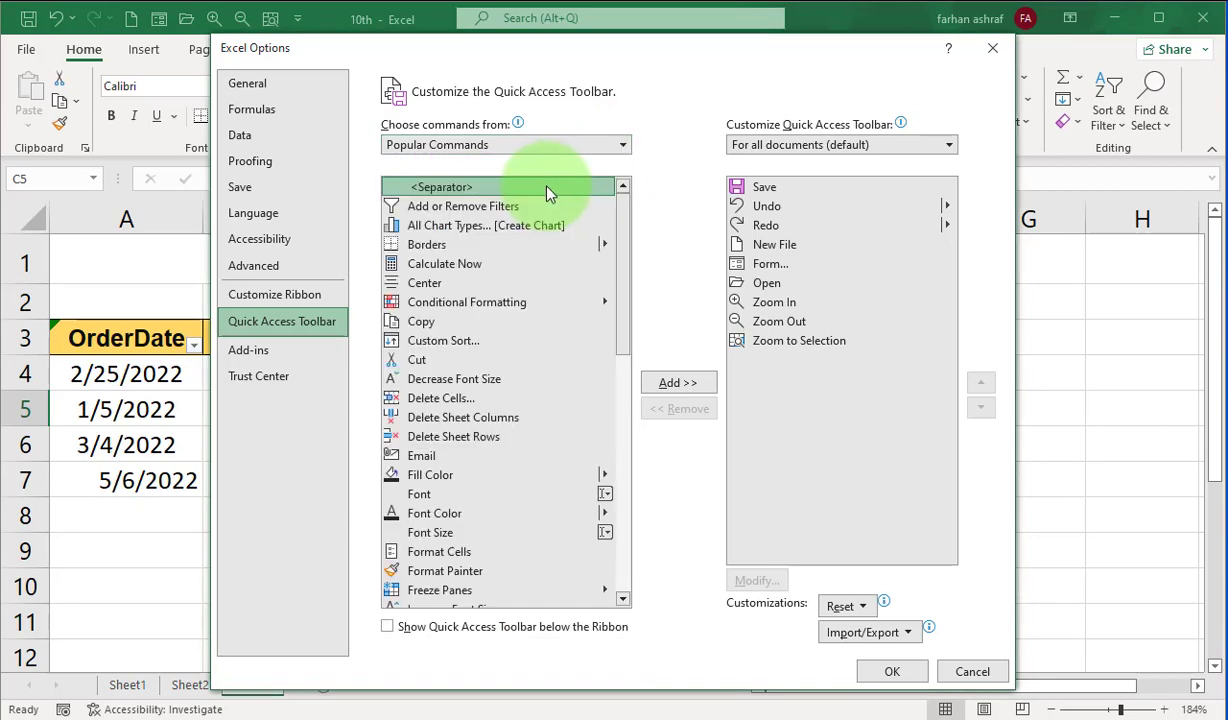
{"action": "left_click_drag", "start_coordinate": [625, 211], "coordinate": [437, 318]}
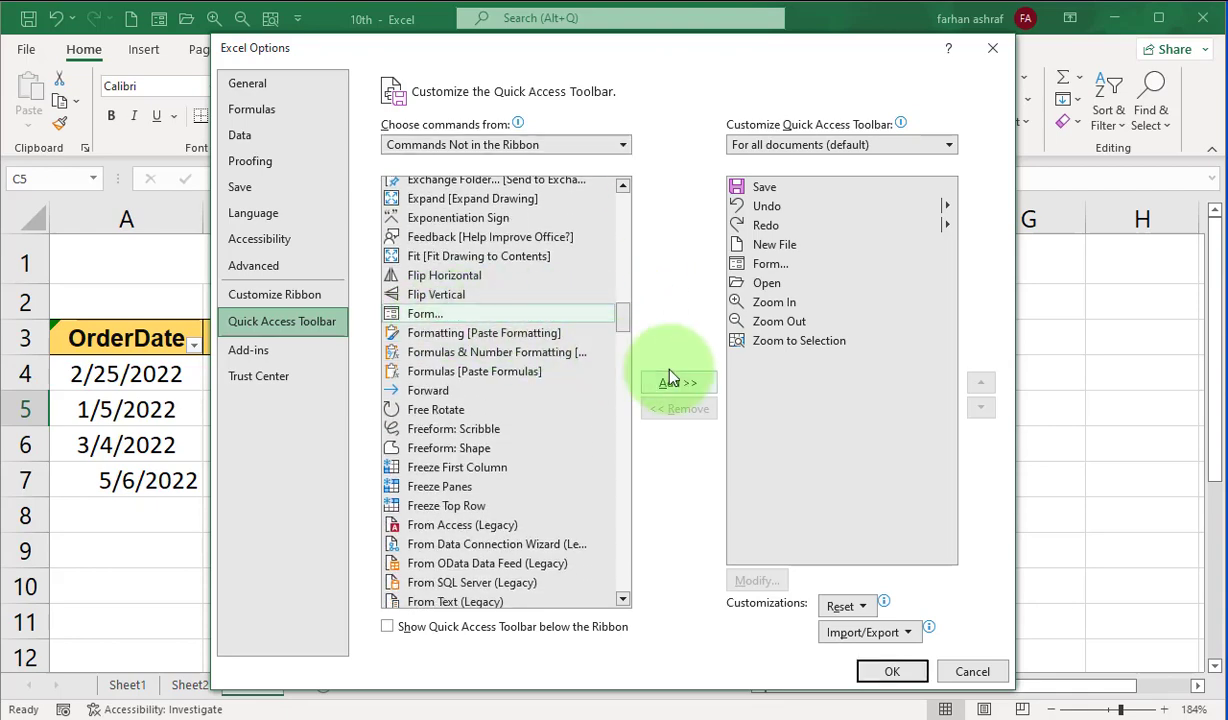
{"action": "left_click", "coordinate": [893, 672]}
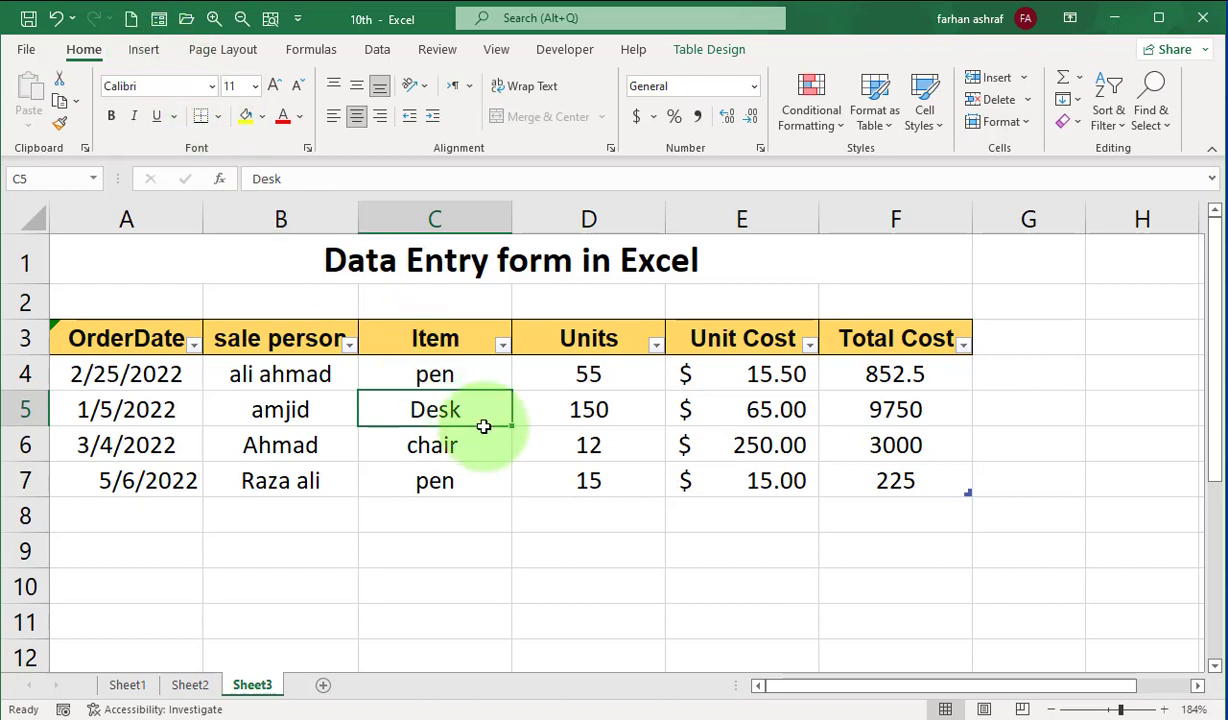
{"action": "left_click", "coordinate": [158, 19]}
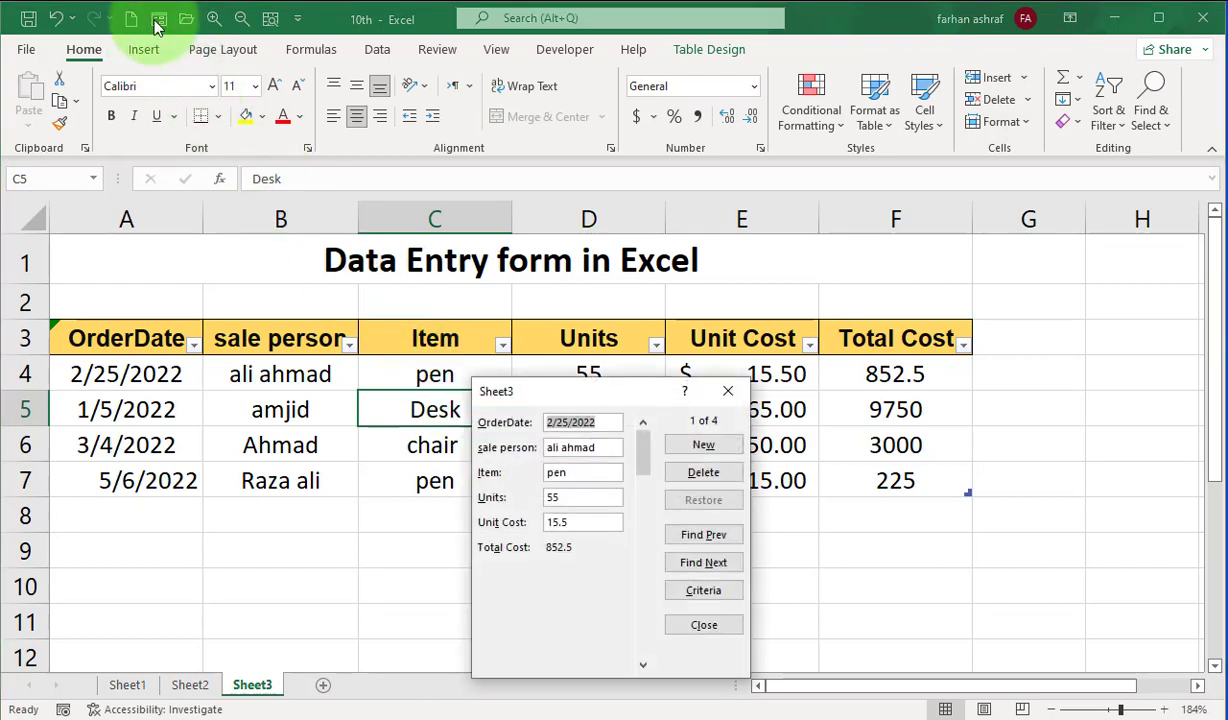
{"action": "left_click", "coordinate": [727, 391]}
{"action": "left_click", "coordinate": [1043, 406]}
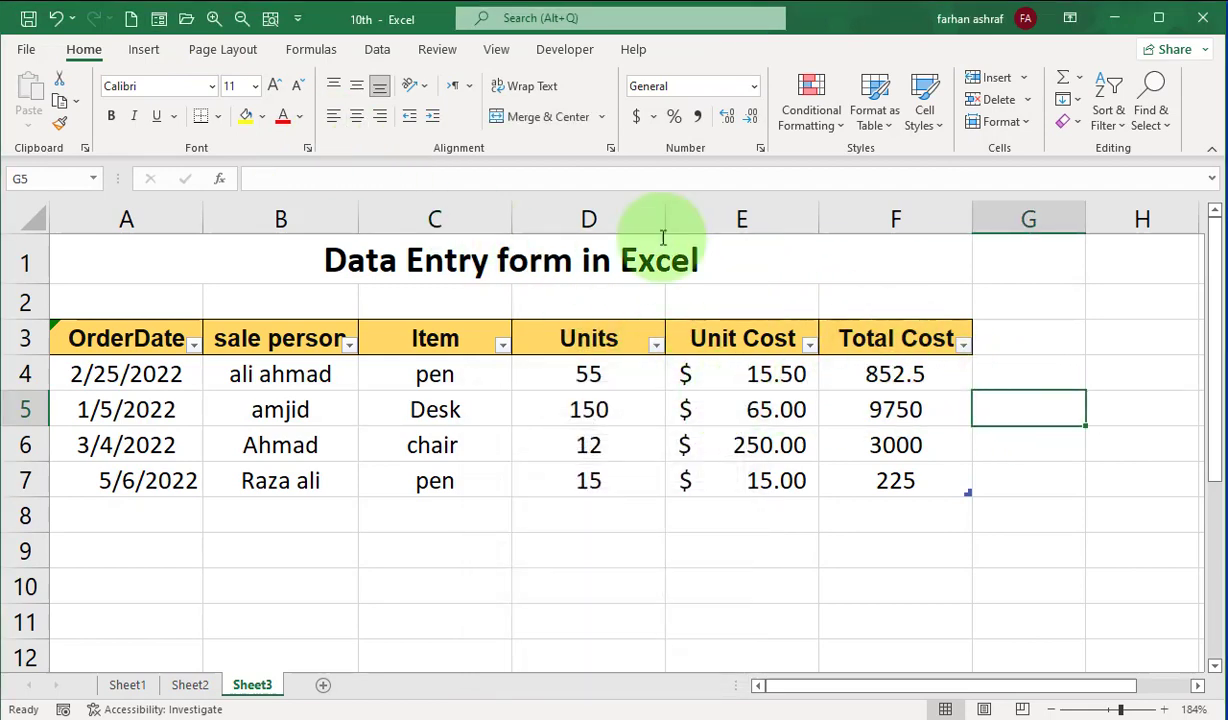
{"action": "left_click", "coordinate": [158, 20]}
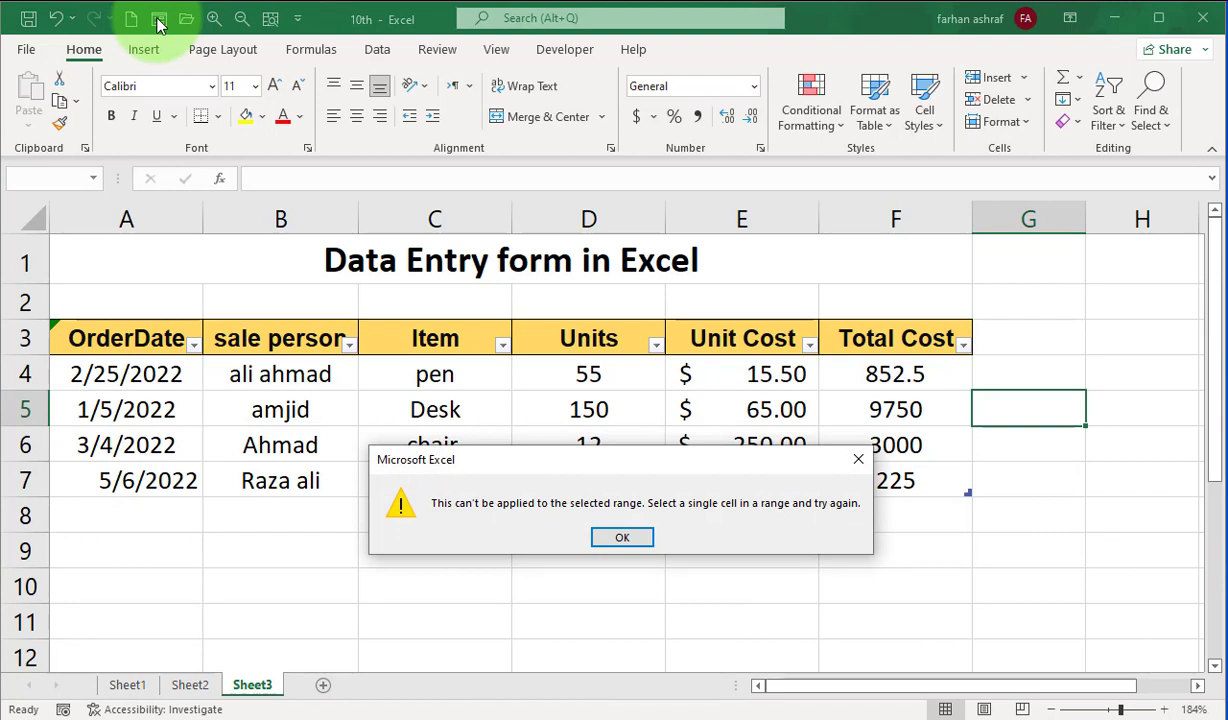
{"action": "left_click", "coordinate": [620, 537]}
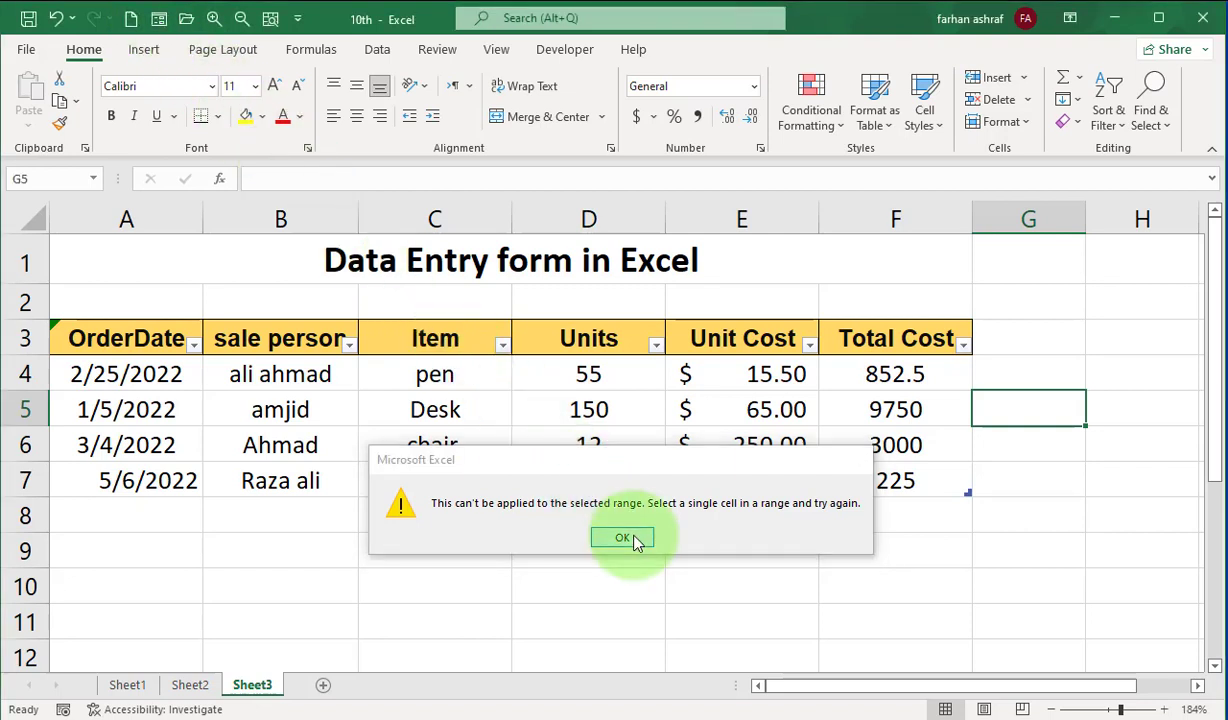
{"action": "left_click", "coordinate": [1050, 457]}
{"action": "left_click", "coordinate": [985, 515]}
{"action": "left_click", "coordinate": [900, 512]}
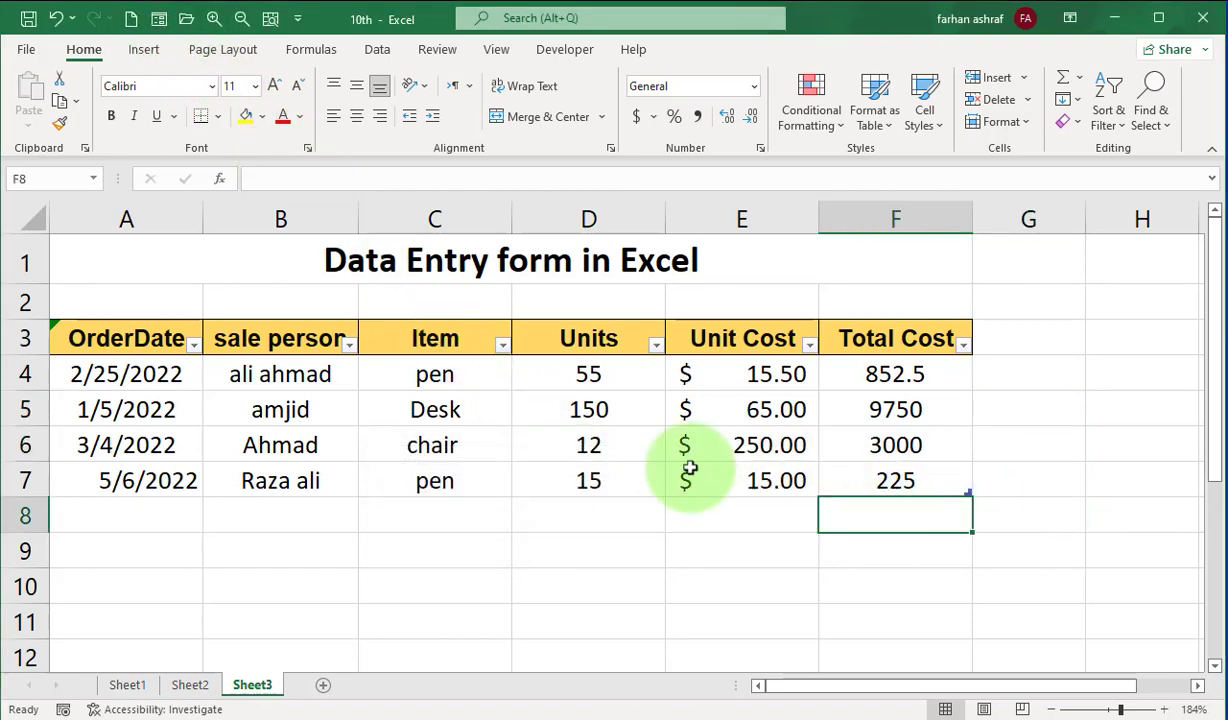
{"action": "left_click", "coordinate": [540, 430]}
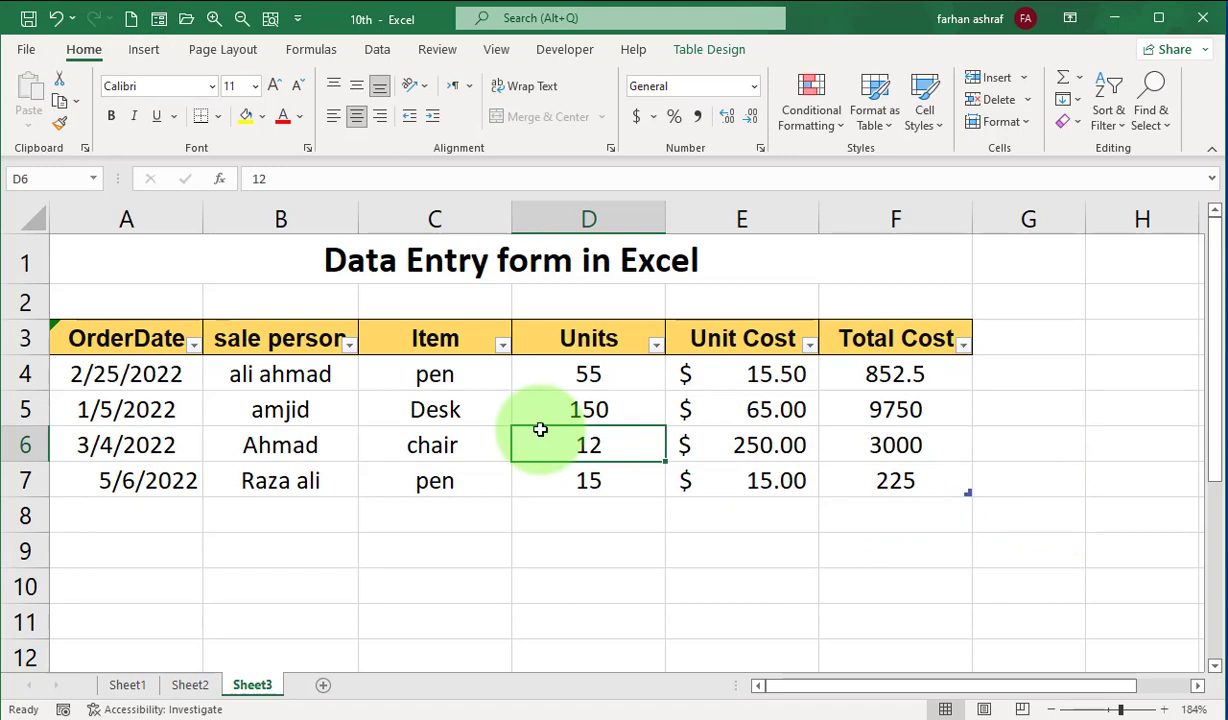
Add a fifth order via the data form: 6/6/2022, 60 pens at 15.00, totalling 900.
{"action": "left_click", "coordinate": [158, 22]}
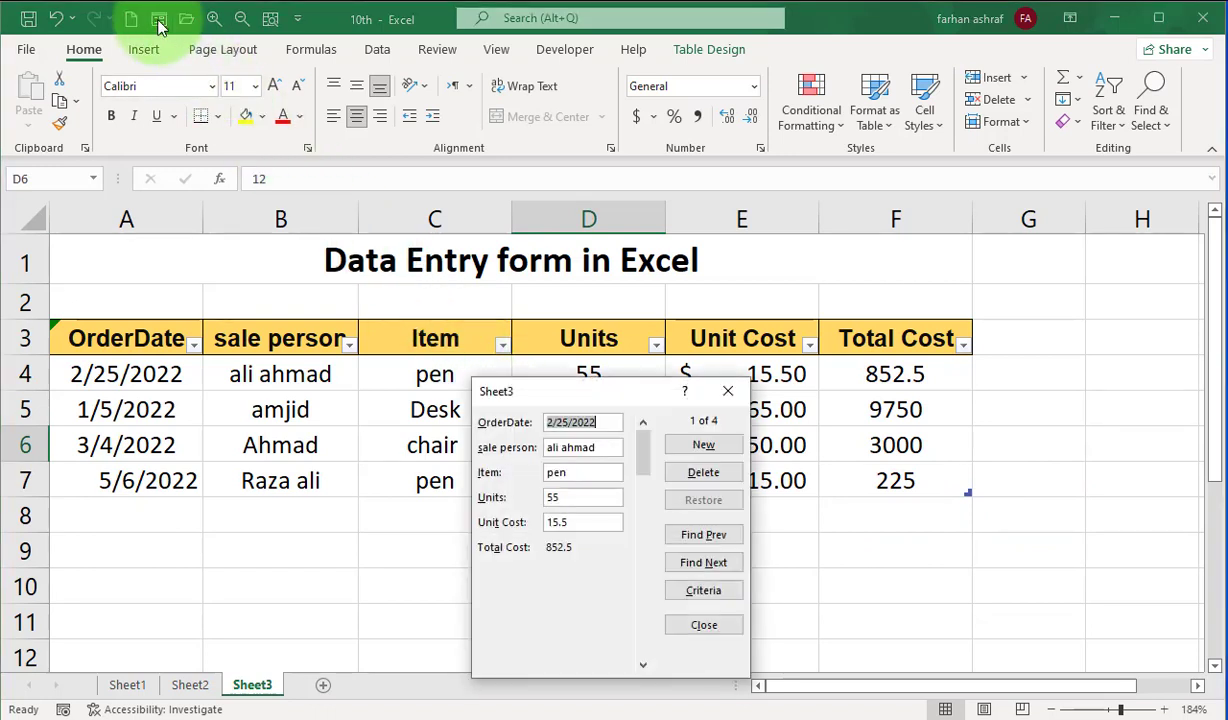
{"action": "left_click_drag", "start_coordinate": [612, 393], "coordinate": [1079, 330]}
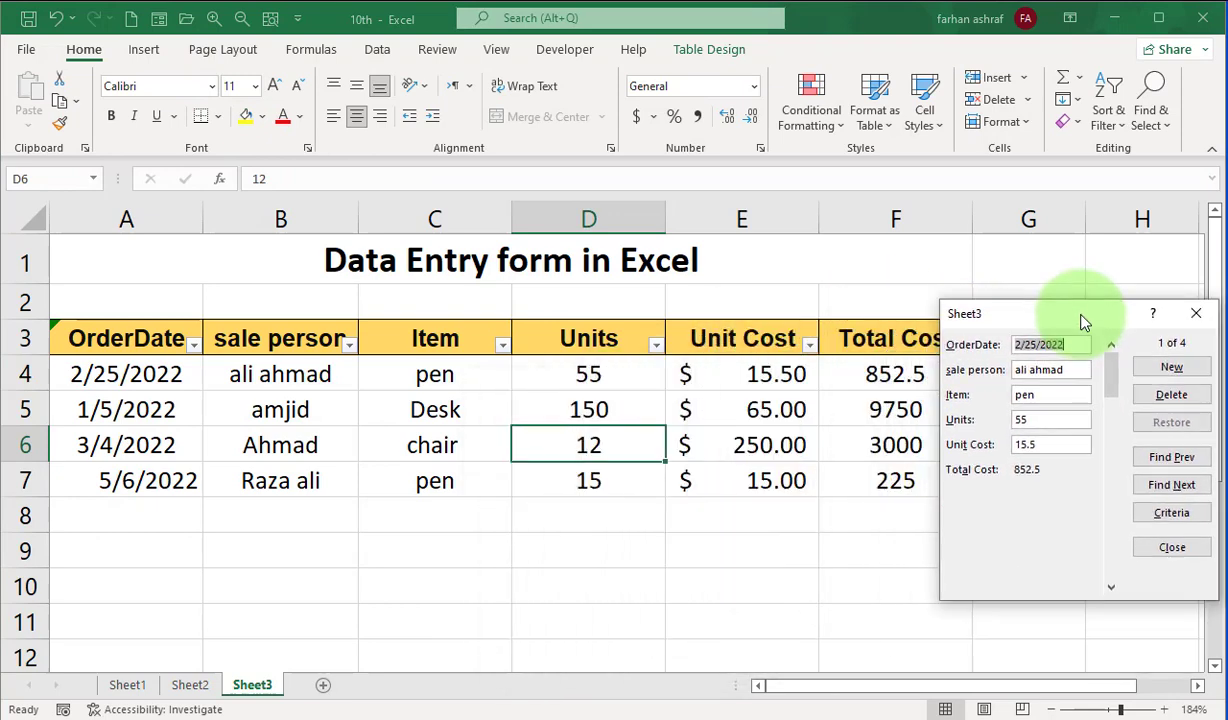
{"action": "left_click", "coordinate": [1162, 367]}
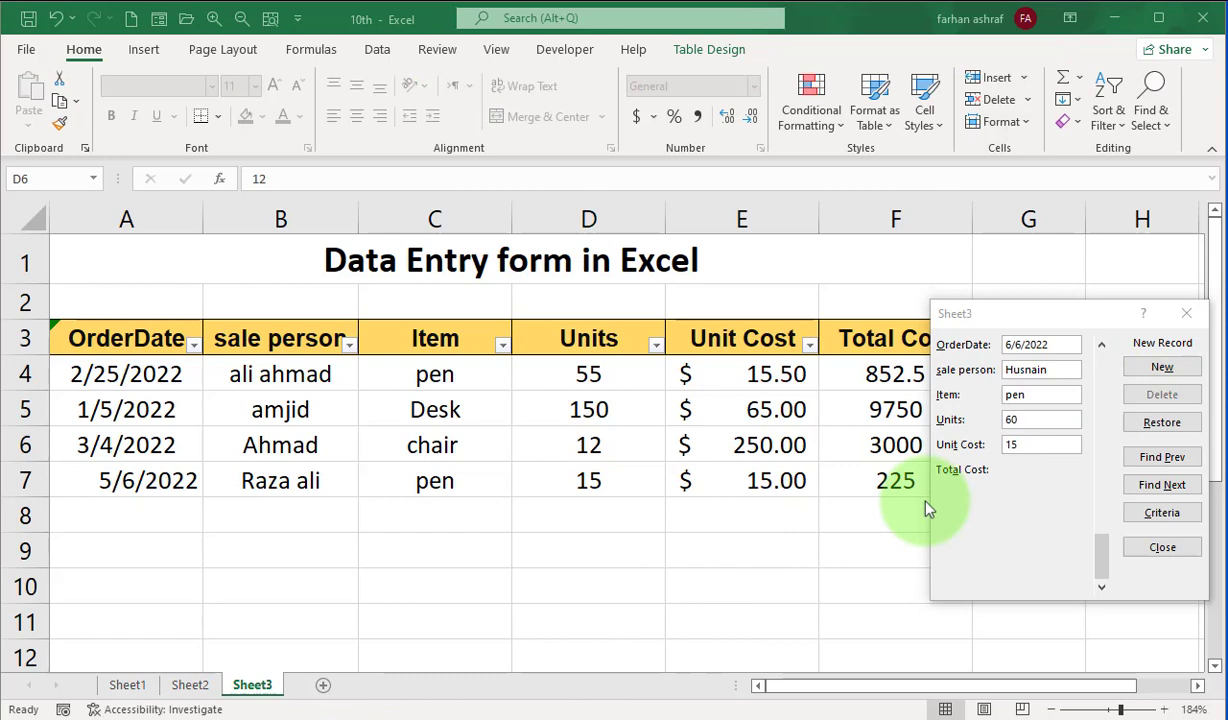
{"action": "left_click", "coordinate": [1038, 447]}
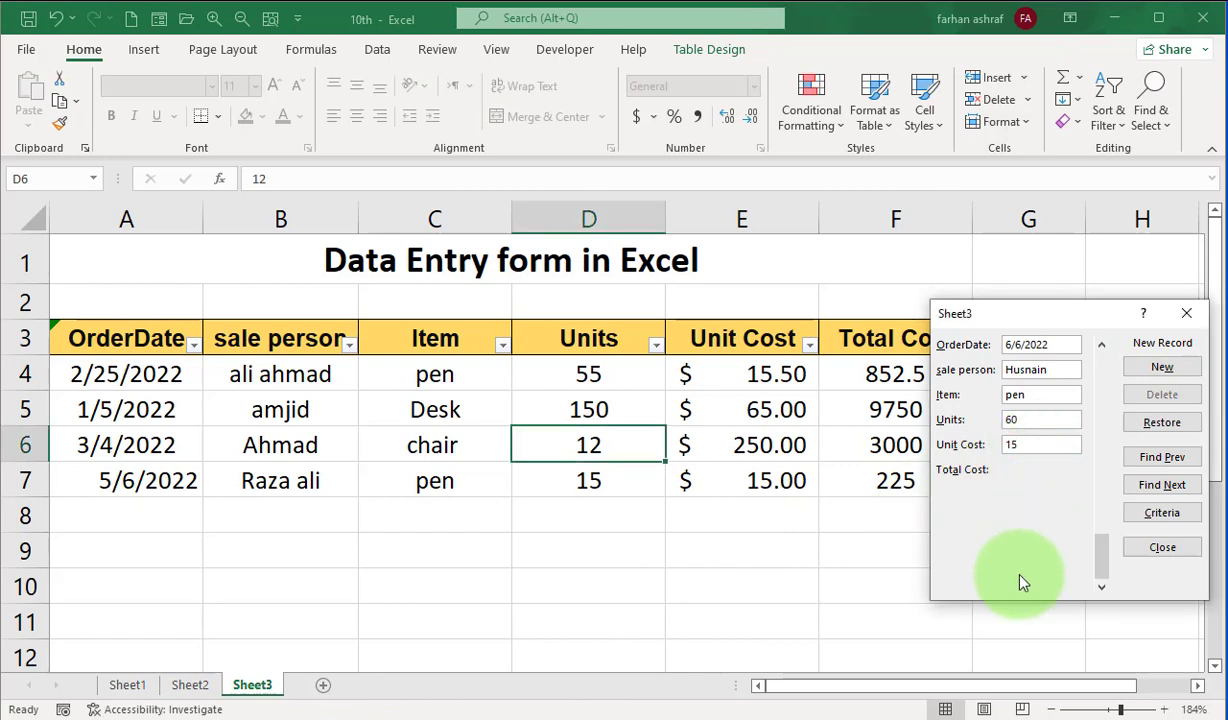
{"action": "key", "text": "Return"}
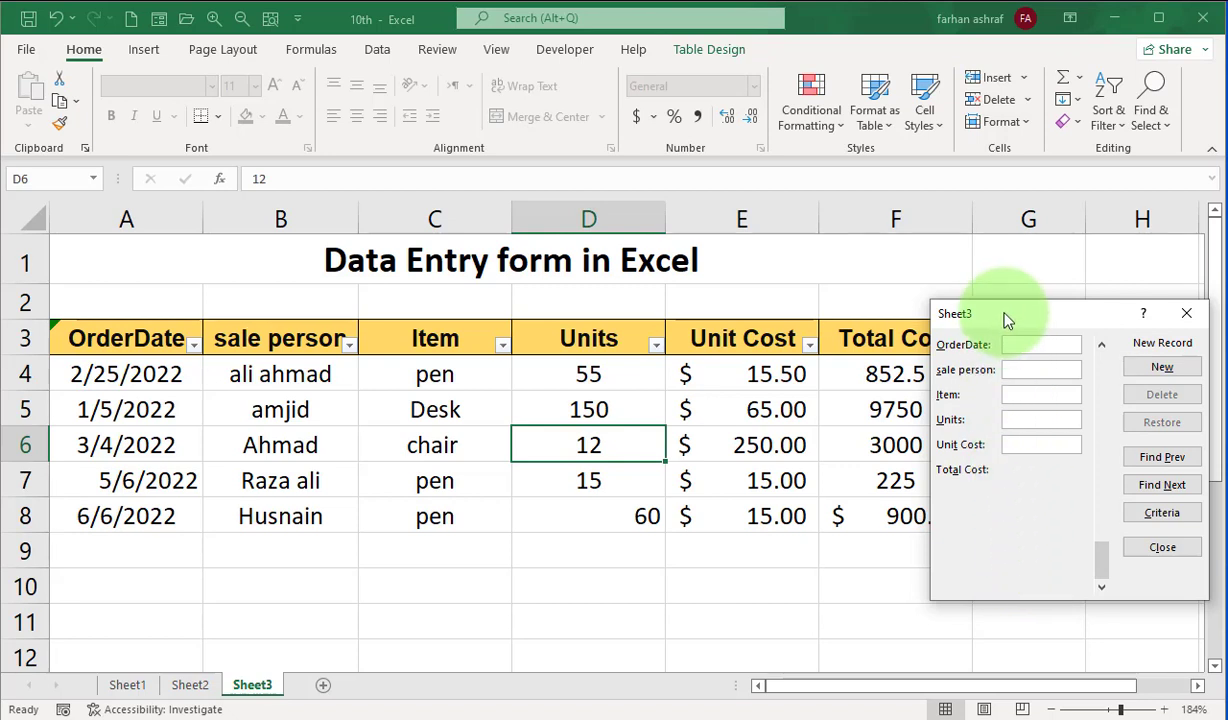
{"action": "mouse_move", "coordinate": [1007, 318]}
{"action": "left_mouse_down"}
{"action": "mouse_move", "coordinate": [992, 298]}
{"action": "mouse_move", "coordinate": [1016, 299]}
{"action": "left_mouse_up"}
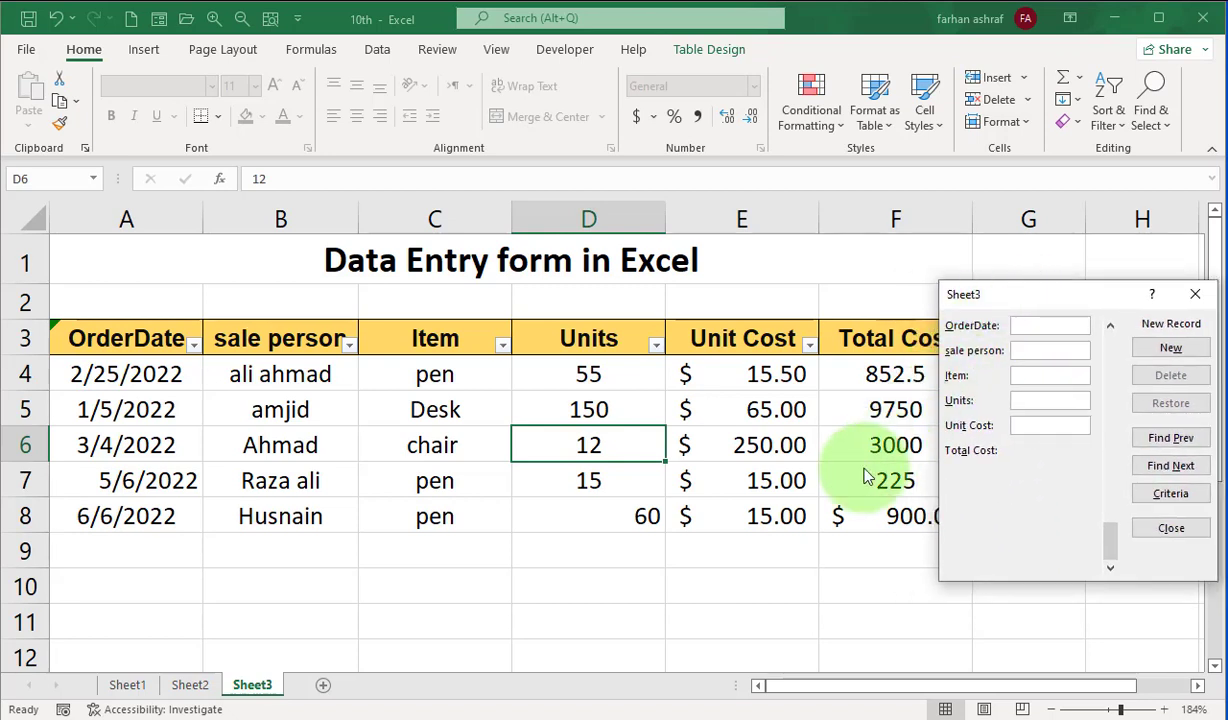
Correct the first order's sale person in the data form, replacing the surname and capitalizing it.
{"action": "left_click", "coordinate": [1110, 327]}
{"action": "left_click", "coordinate": [1110, 327]}
{"action": "left_click", "coordinate": [1110, 327]}
{"action": "left_click", "coordinate": [1110, 327]}
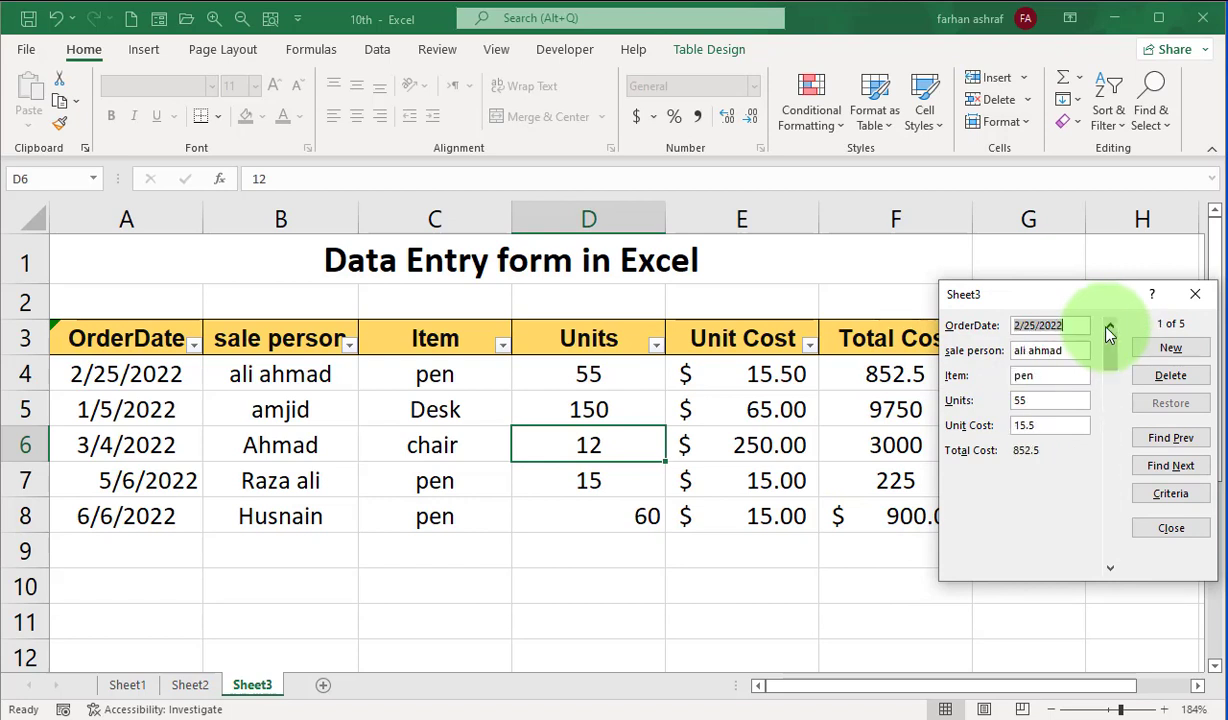
{"action": "mouse_move", "coordinate": [1110, 342]}
{"action": "left_mouse_down"}
{"action": "mouse_move", "coordinate": [1110, 570]}
{"action": "mouse_move", "coordinate": [1112, 340]}
{"action": "left_mouse_up"}
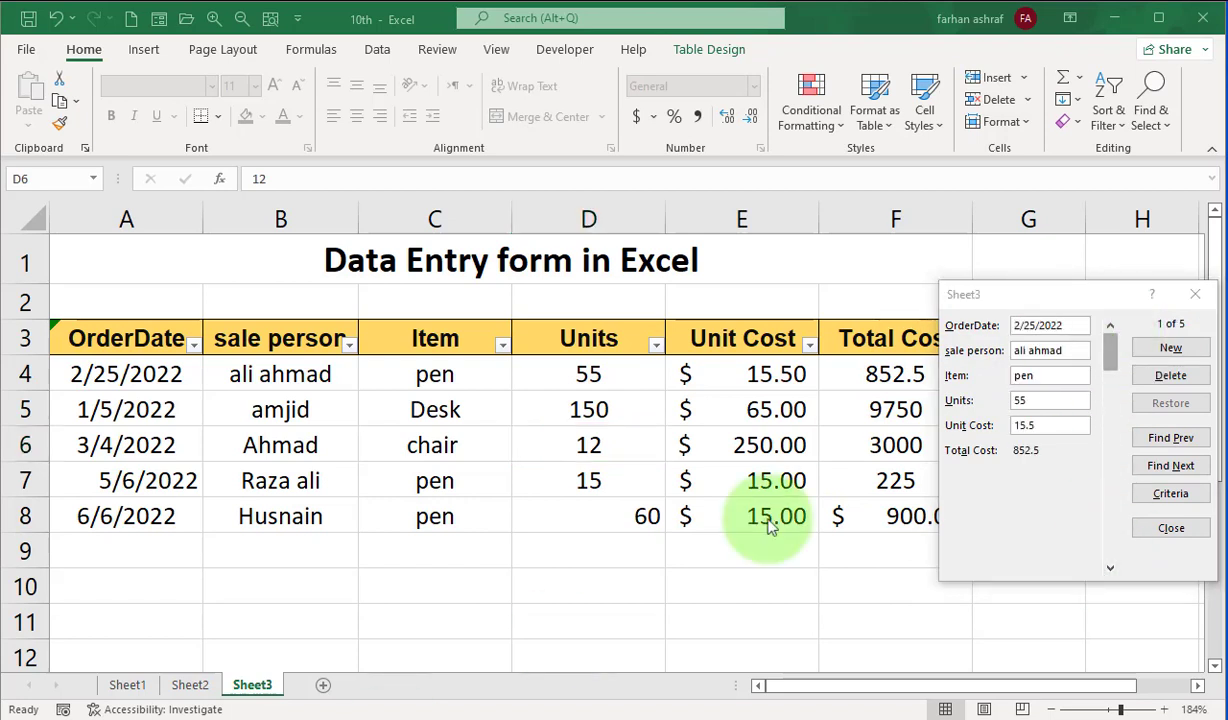
{"action": "key", "text": "BackSpace"}
{"action": "key", "text": "BackSpace"}
{"action": "key", "text": "BackSpace"}
{"action": "key", "text": "BackSpace"}
{"action": "type", "text": "Raza"}
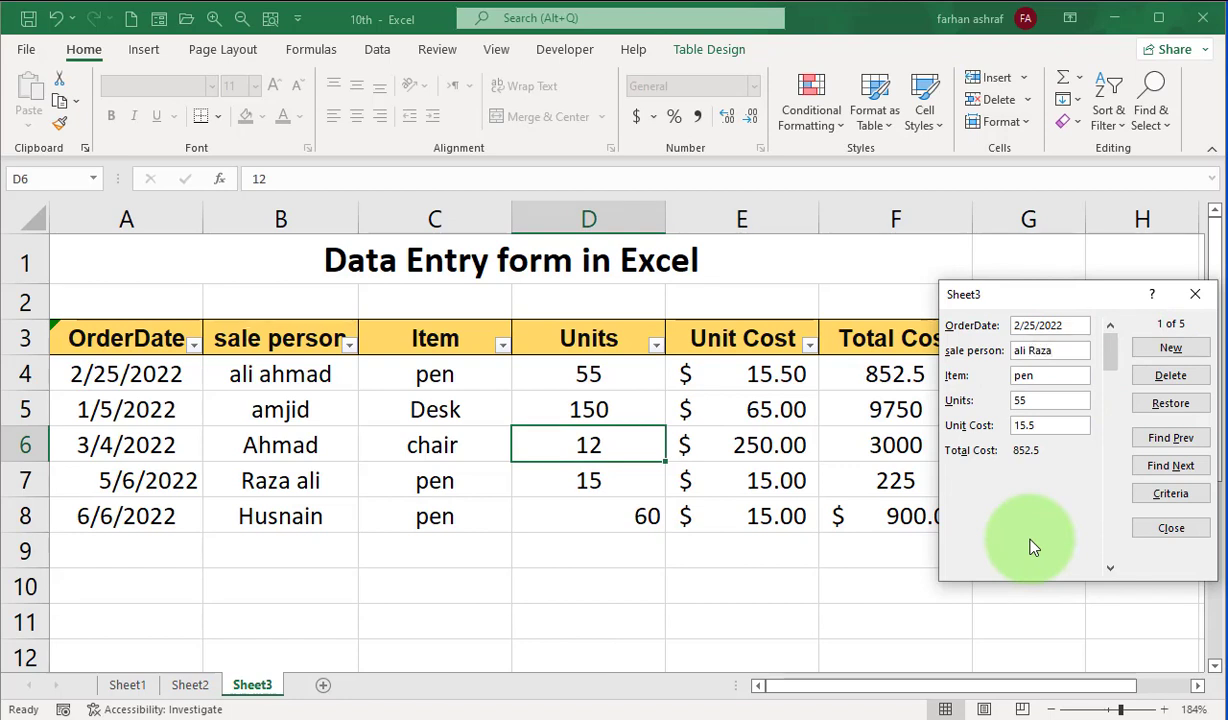
{"action": "key", "text": "Home"}
{"action": "key", "text": "Delete"}
{"action": "type", "text": "A"}
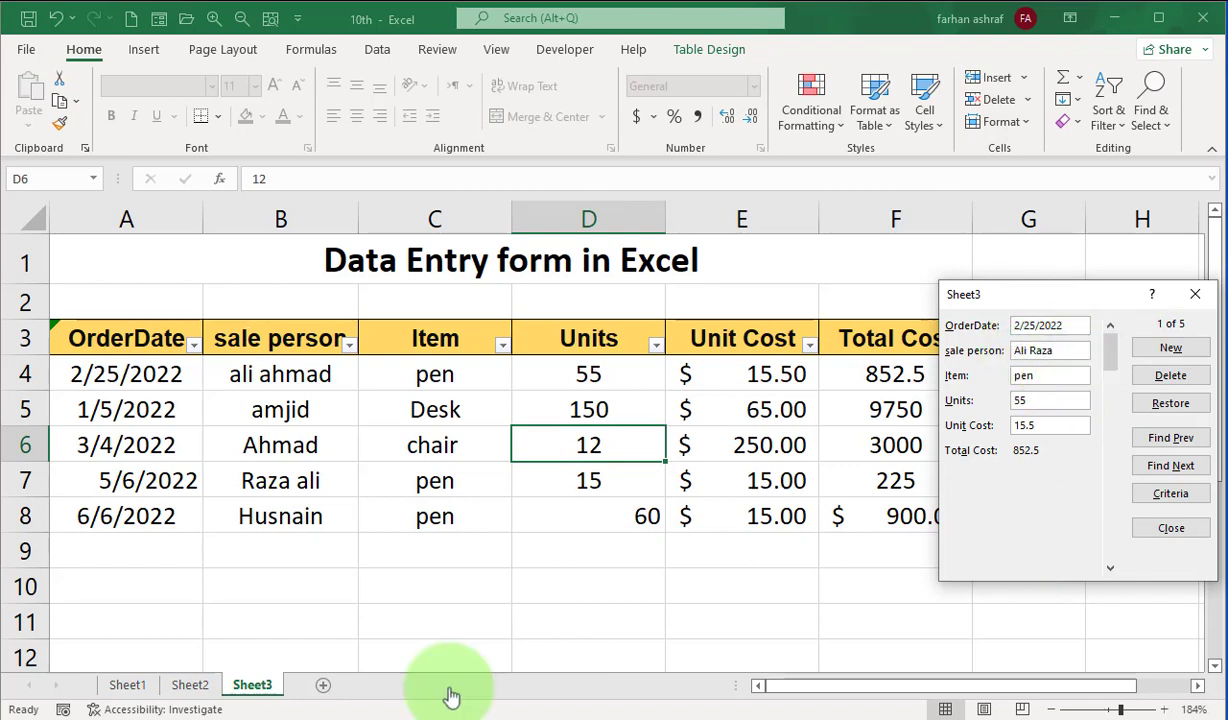
{"action": "key", "text": "Return"}
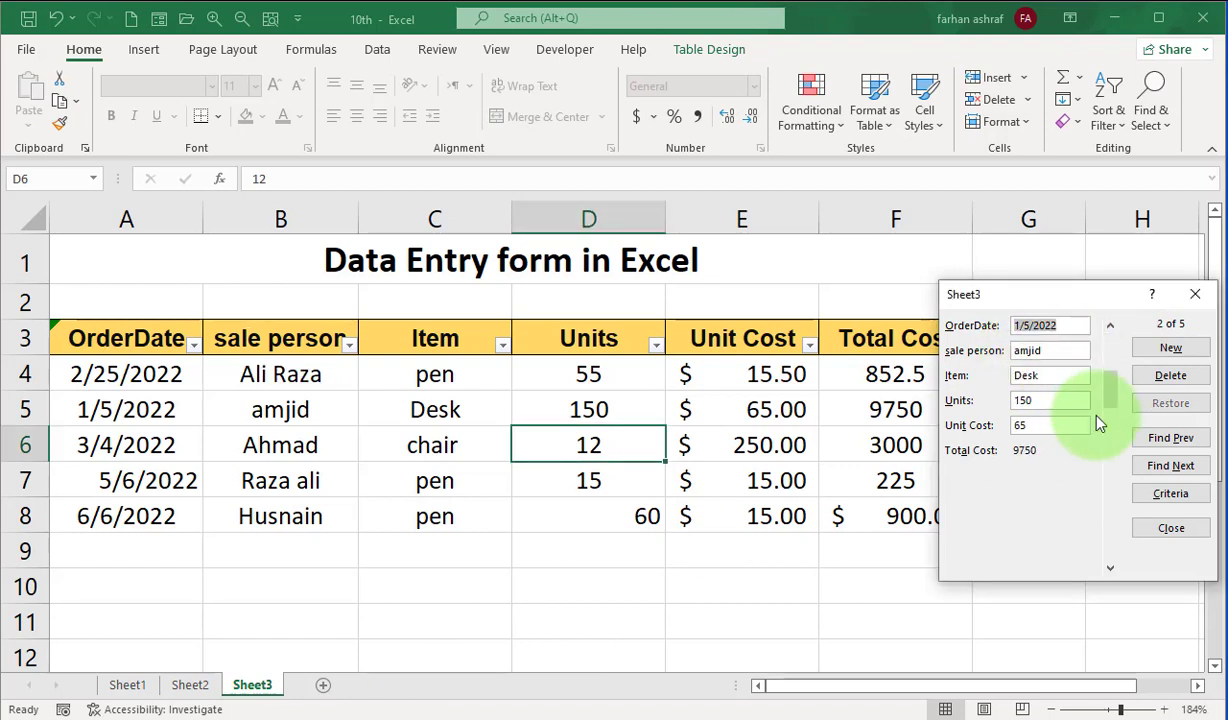
Move the data form aside and switch it to the Criteria search view.
{"action": "left_click_drag", "start_coordinate": [1085, 305], "coordinate": [1018, 284]}
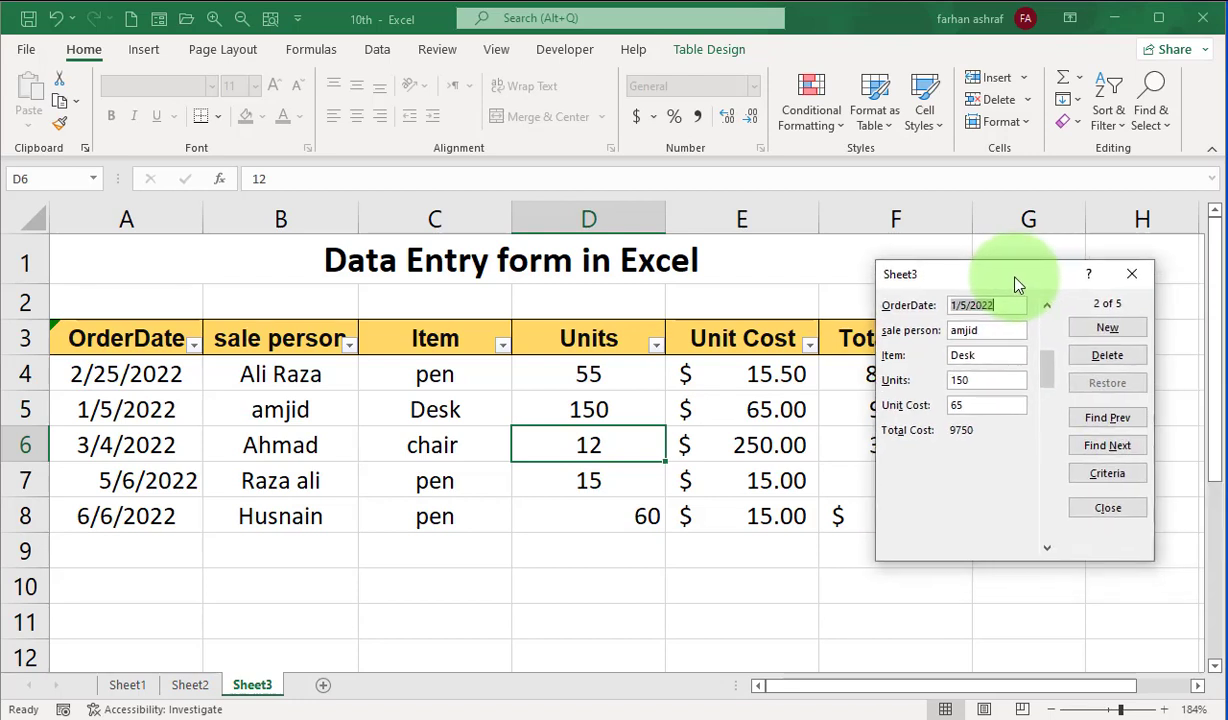
{"action": "left_click_drag", "start_coordinate": [1025, 272], "coordinate": [1000, 270]}
{"action": "left_click", "coordinate": [1080, 472]}
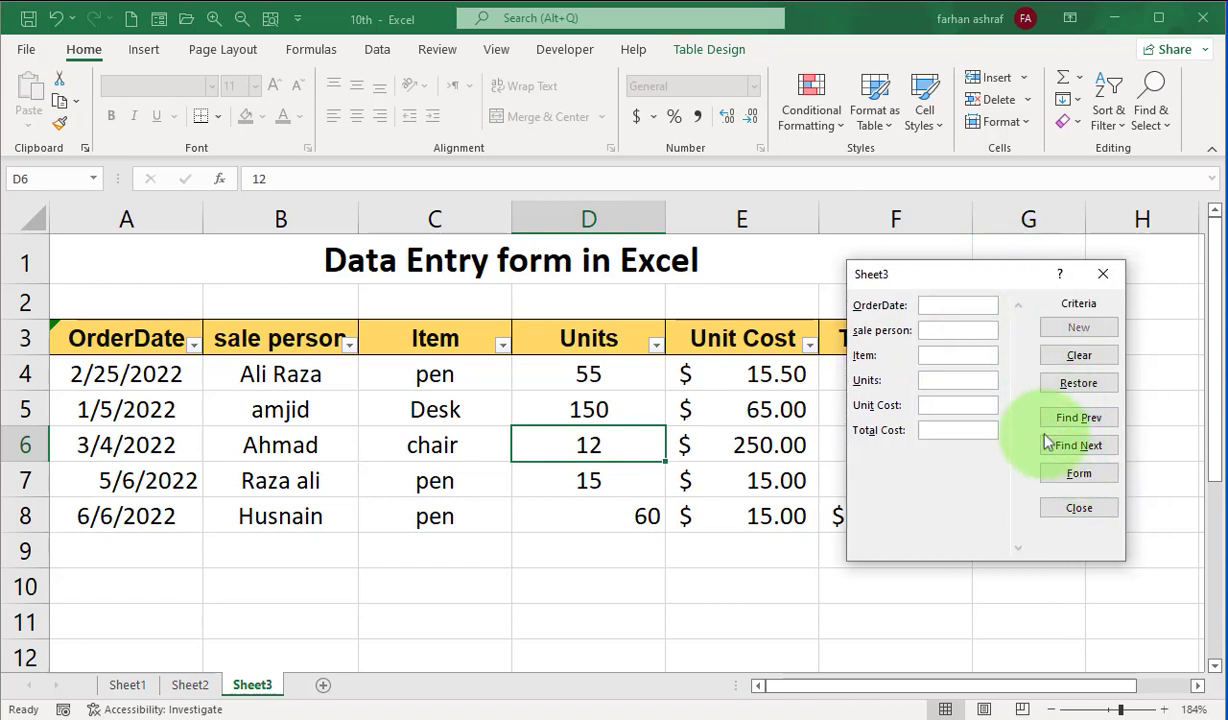
Search for Item 'pen' and browse the matching orders with Find Next and Find Prev.
{"action": "left_click", "coordinate": [946, 355]}
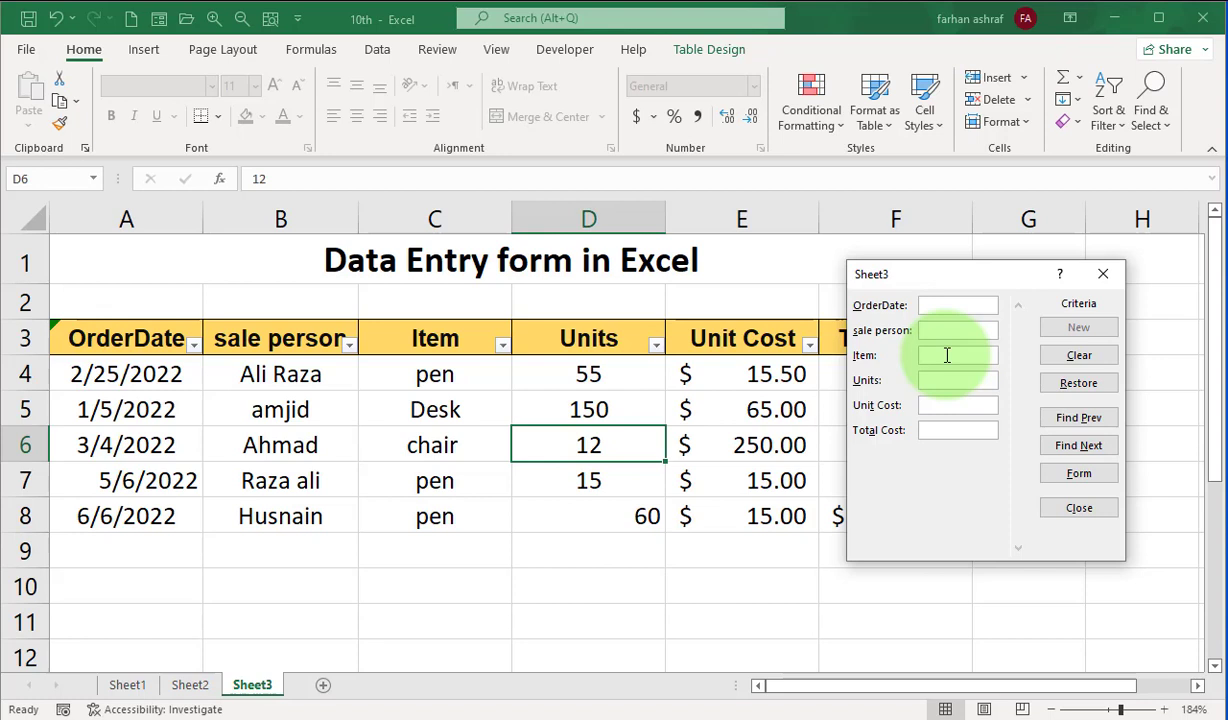
{"action": "type", "text": "pen"}
{"action": "left_click", "coordinate": [1086, 449]}
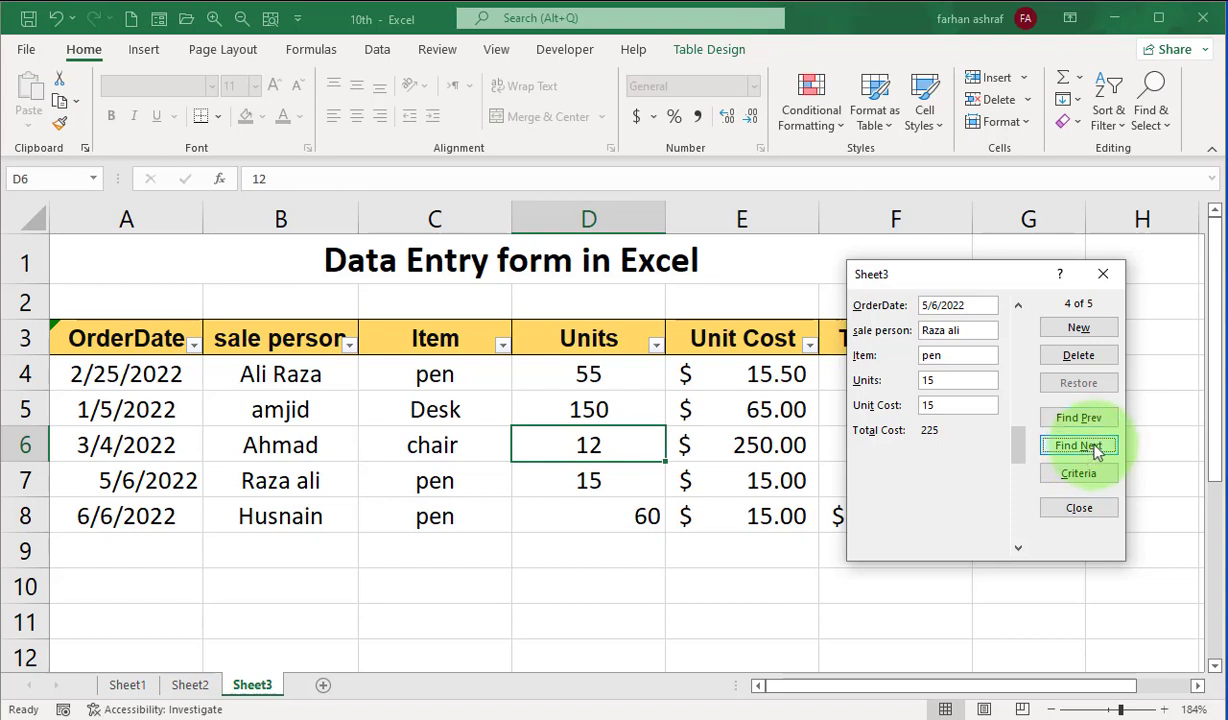
{"action": "left_click", "coordinate": [1095, 453]}
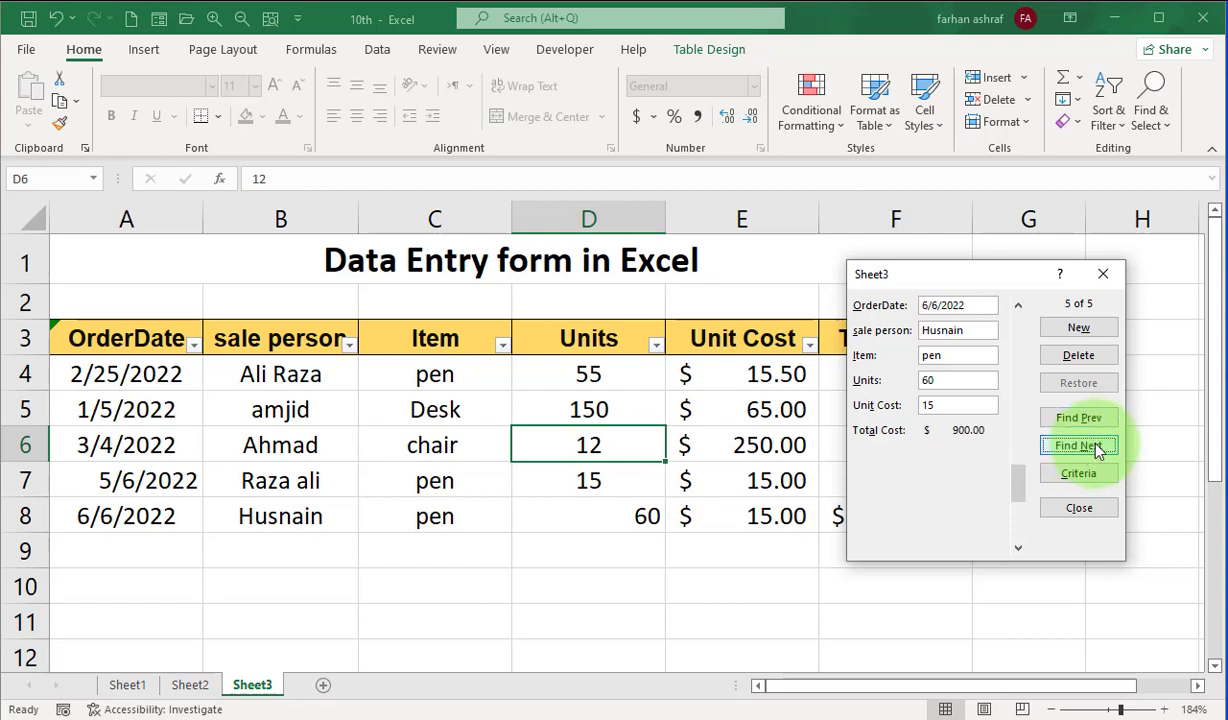
{"action": "left_click", "coordinate": [1096, 426]}
{"action": "left_click", "coordinate": [1096, 426]}
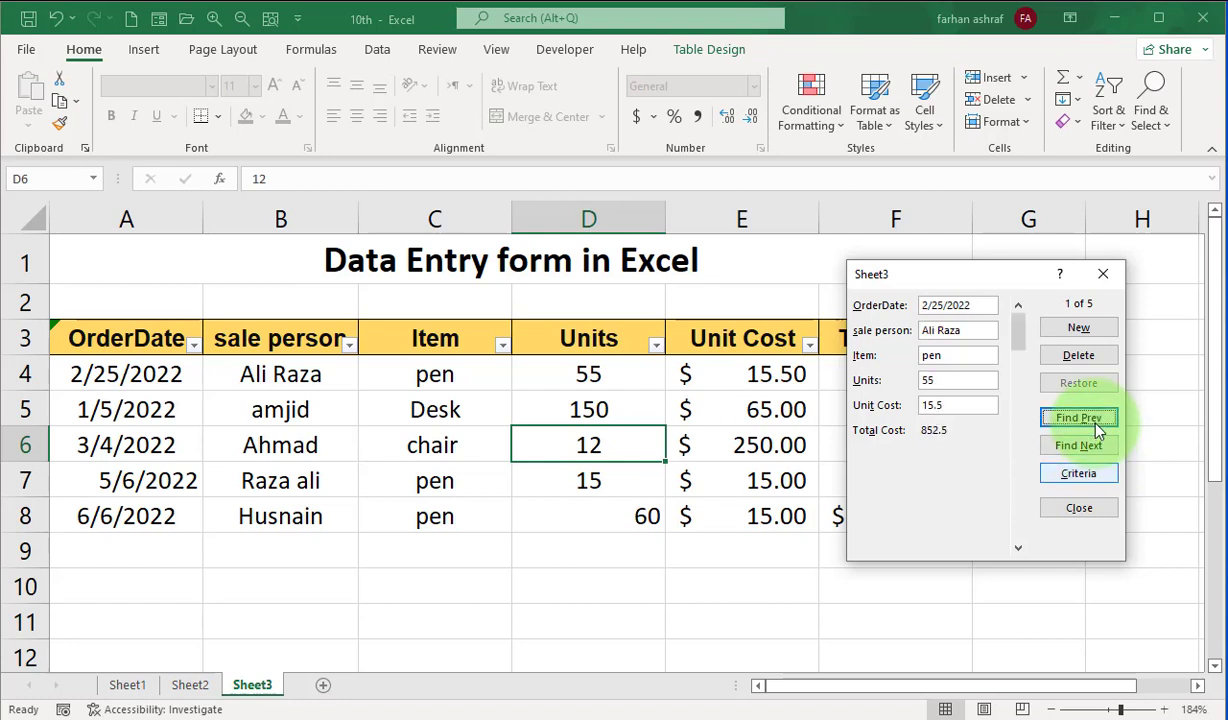
Toggle between Criteria and Form views, ending on record 1 of 5.
{"action": "left_click", "coordinate": [1085, 476]}
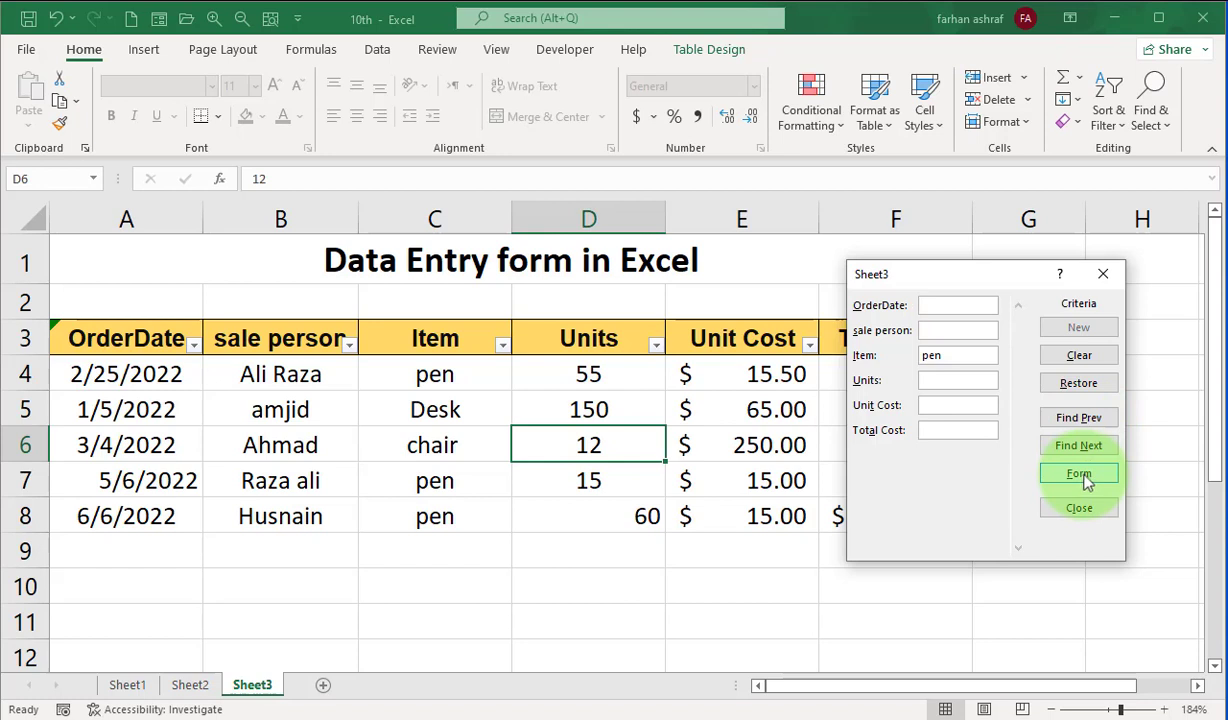
{"action": "left_click", "coordinate": [1085, 478]}
{"action": "left_click", "coordinate": [1085, 476]}
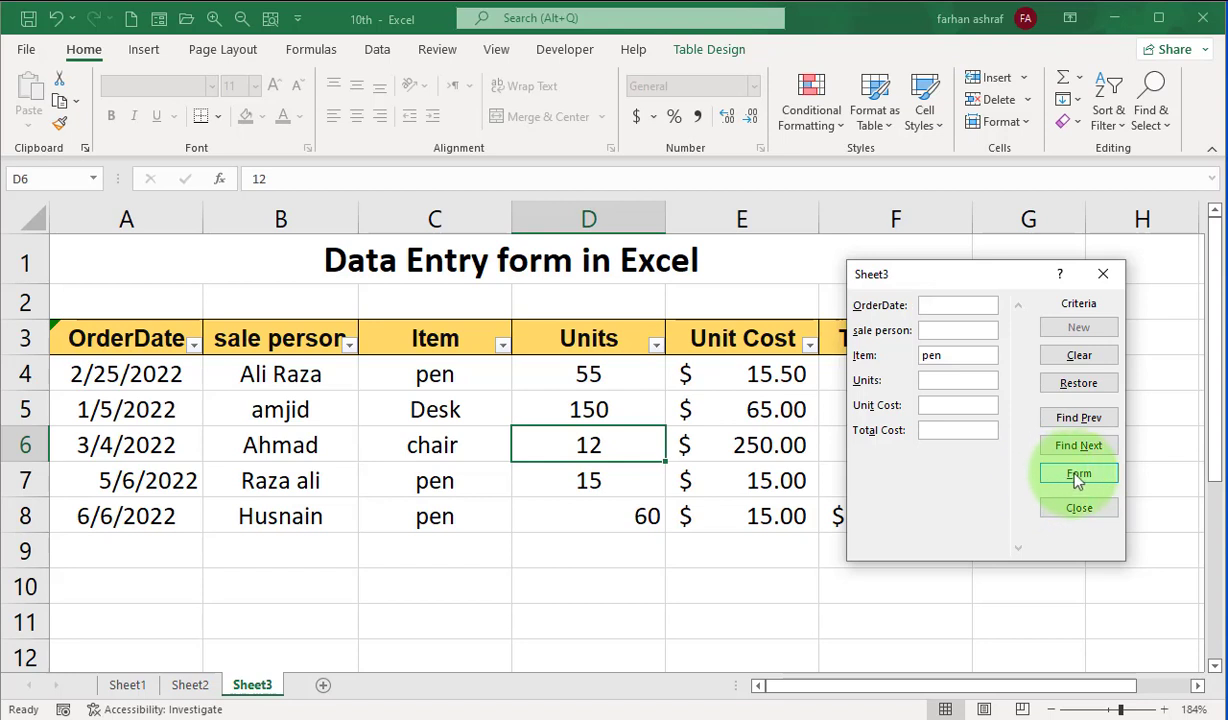
{"action": "left_click", "coordinate": [1078, 476]}
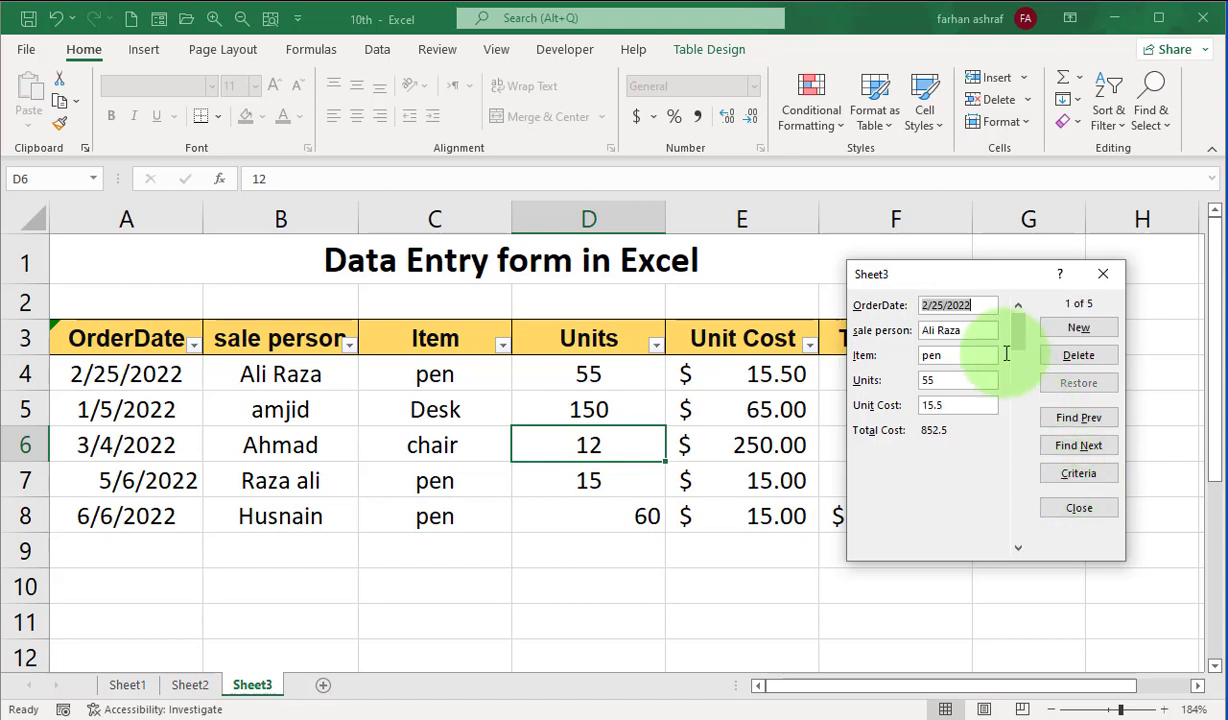
{"action": "left_click", "coordinate": [981, 307]}
{"action": "key", "text": "BackSpace"}
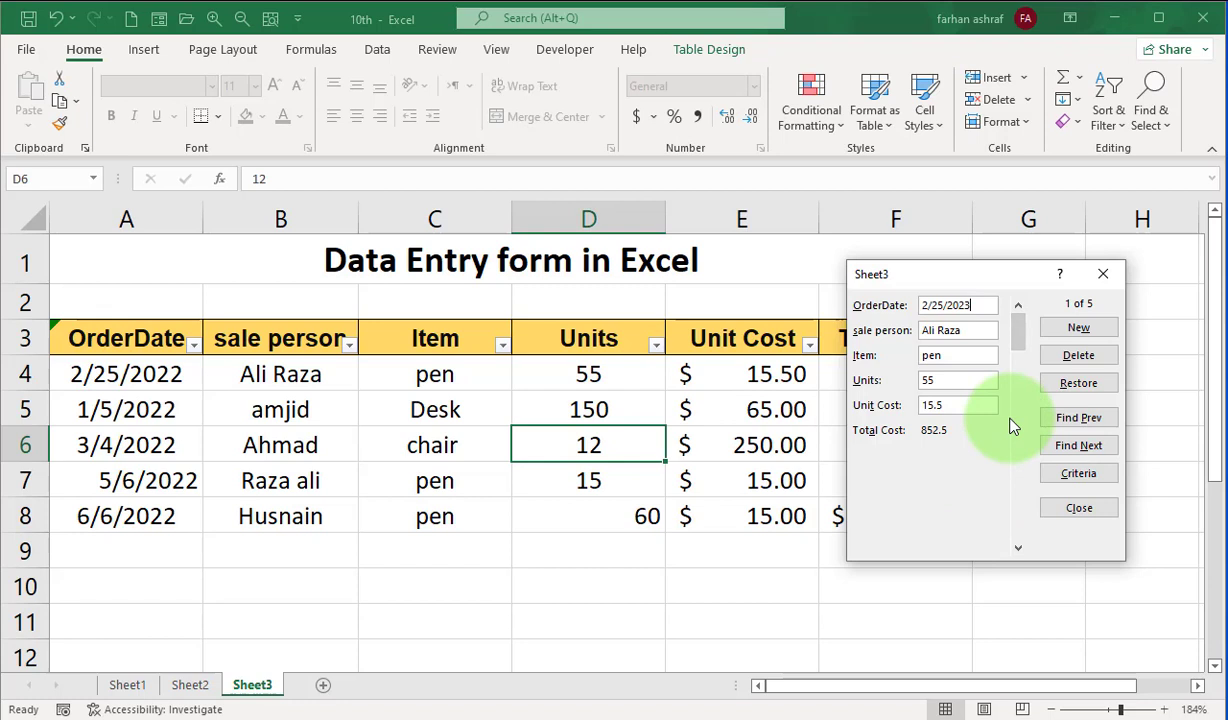
{"action": "left_click", "coordinate": [1079, 385]}
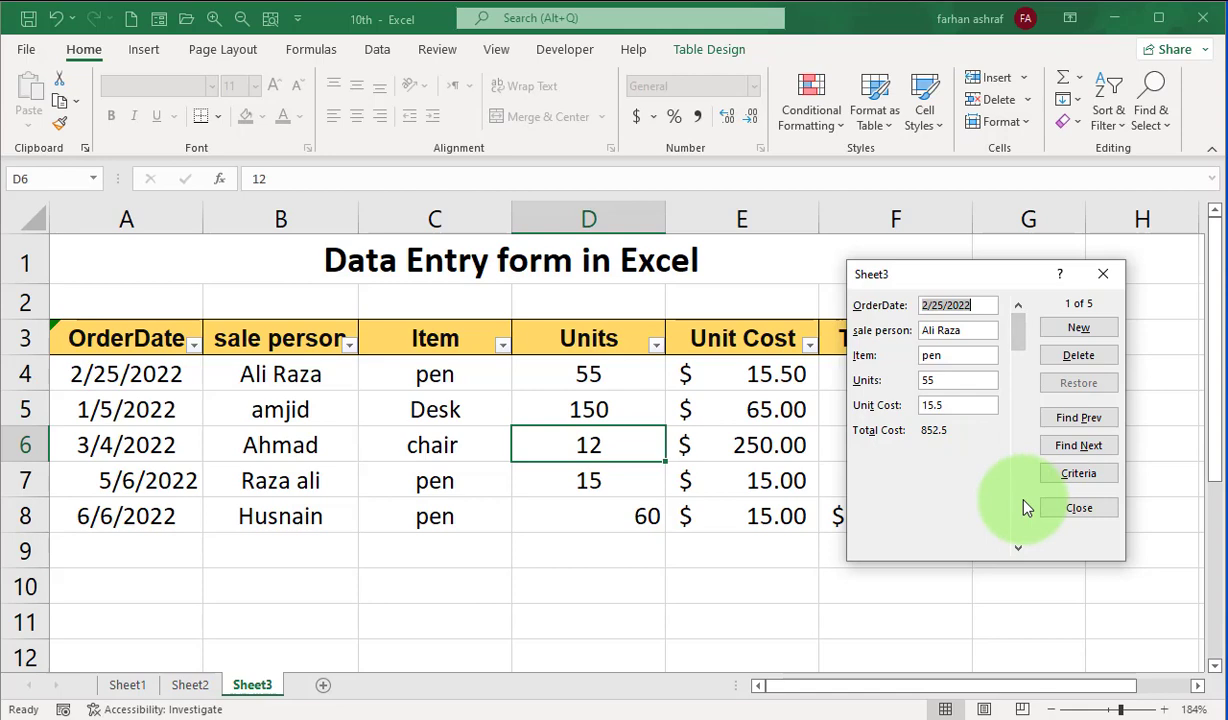
Close the data form, returning to the worksheet with all five orders.
{"action": "left_click", "coordinate": [1095, 511]}
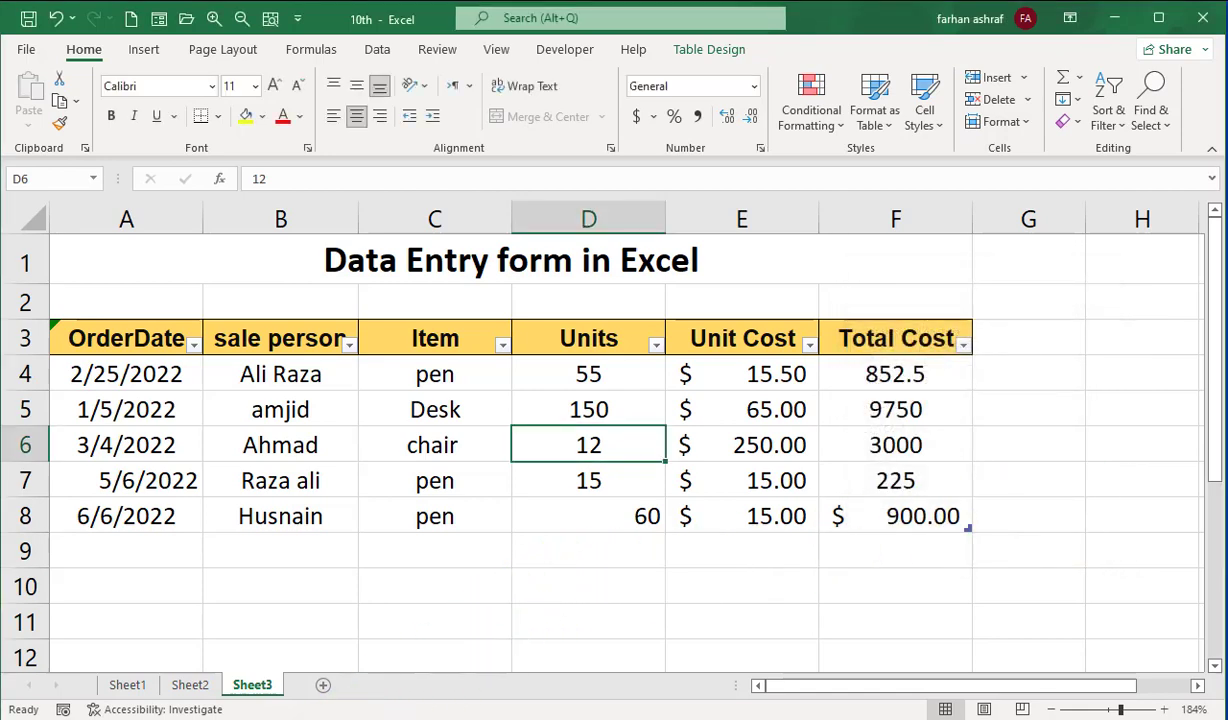
{"action": "left_click", "coordinate": [340, 719]}
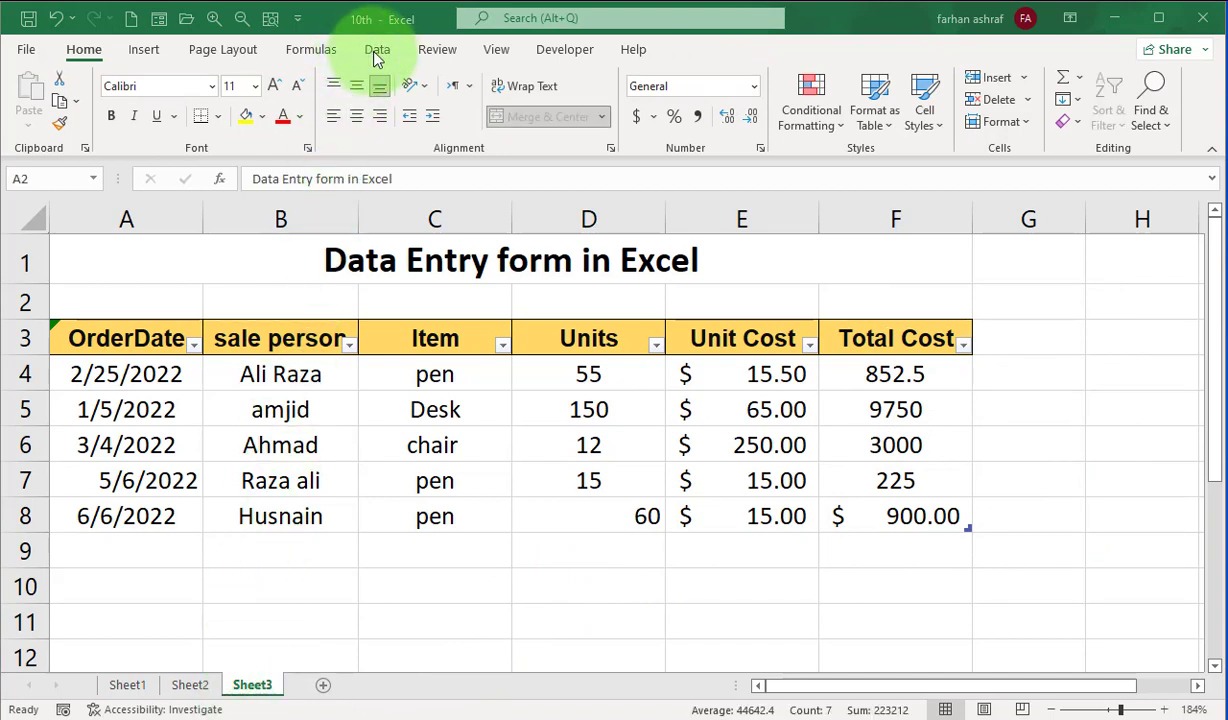
{"action": "left_click", "coordinate": [374, 51]}
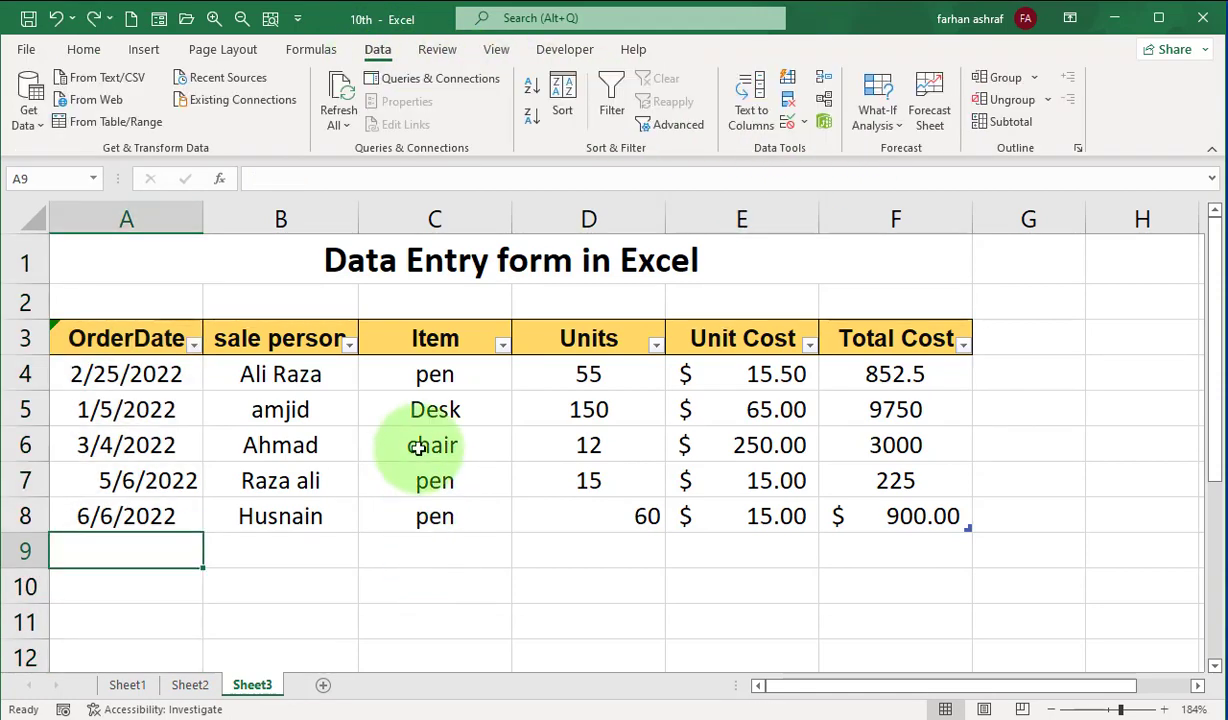
Add a Date validation rule for 1/1/2022–1/1/2023 with the error 'please enter date between jan 2022 to jan 2023'.
{"action": "left_click", "coordinate": [804, 122]}
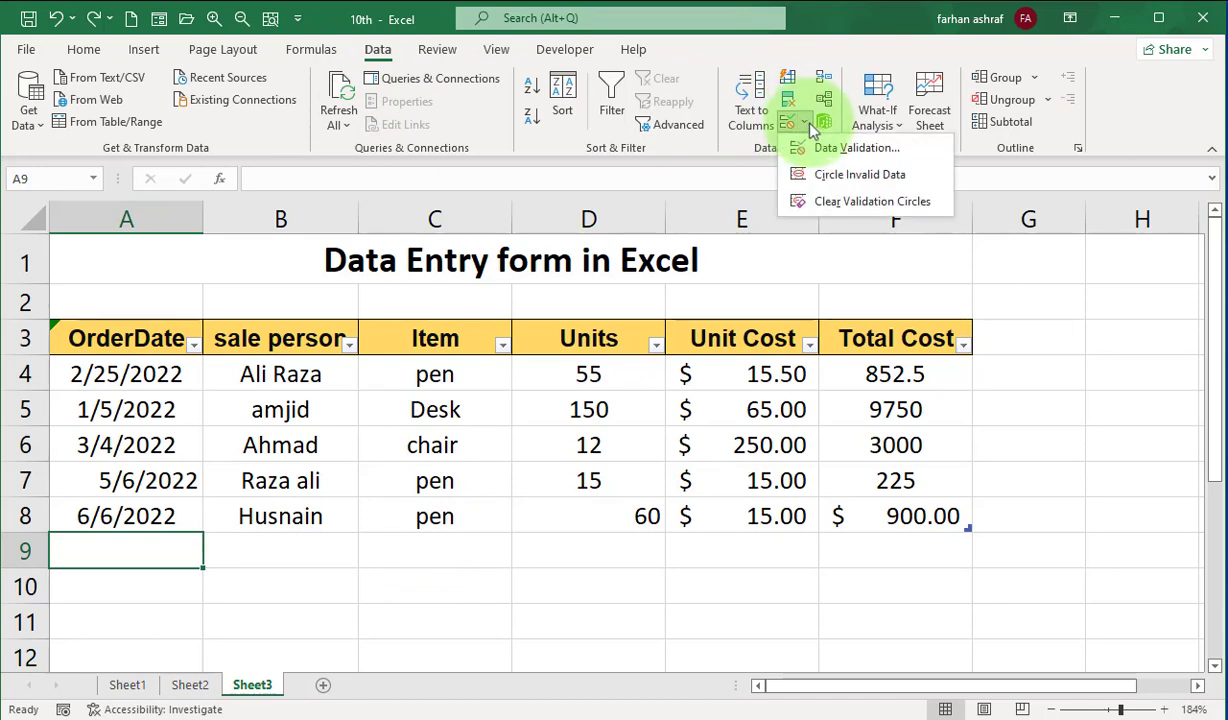
{"action": "left_click", "coordinate": [800, 145]}
{"action": "left_click", "coordinate": [527, 310]}
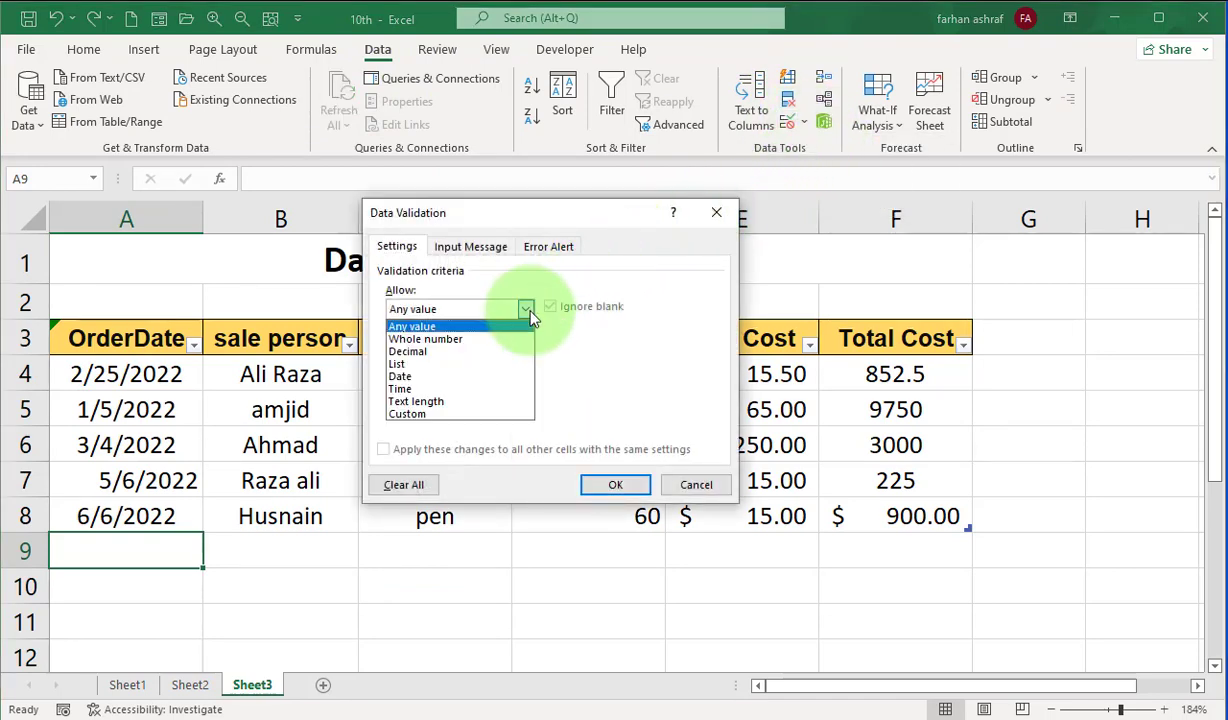
{"action": "left_click", "coordinate": [442, 379]}
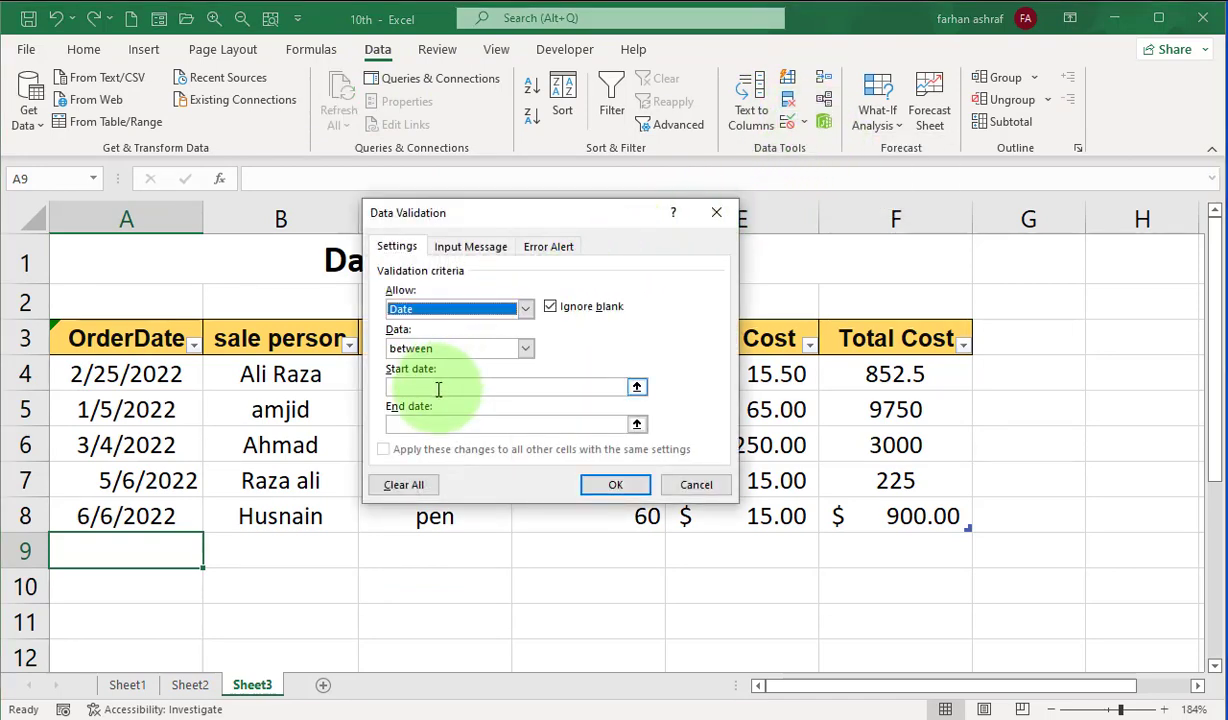
{"action": "left_click", "coordinate": [446, 387]}
{"action": "type", "text": "1/1/"}
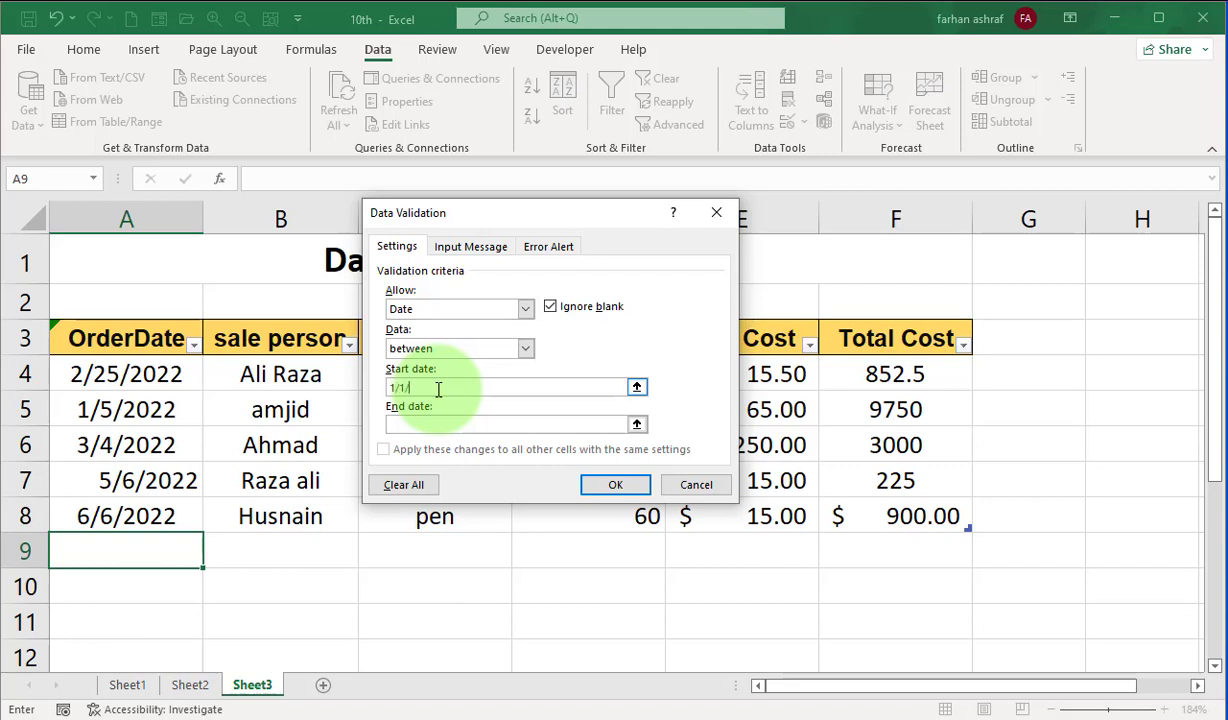
{"action": "type", "text": "2022"}
{"action": "left_click", "coordinate": [435, 425]}
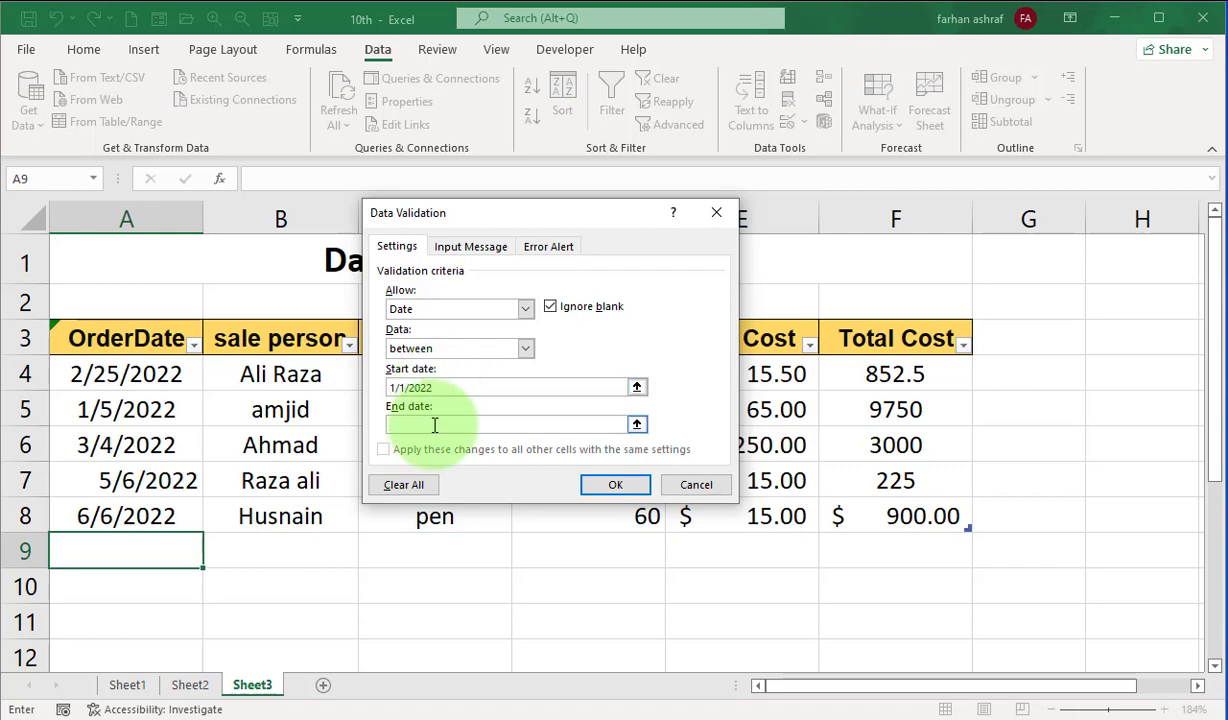
{"action": "type", "text": "1/1/2023"}
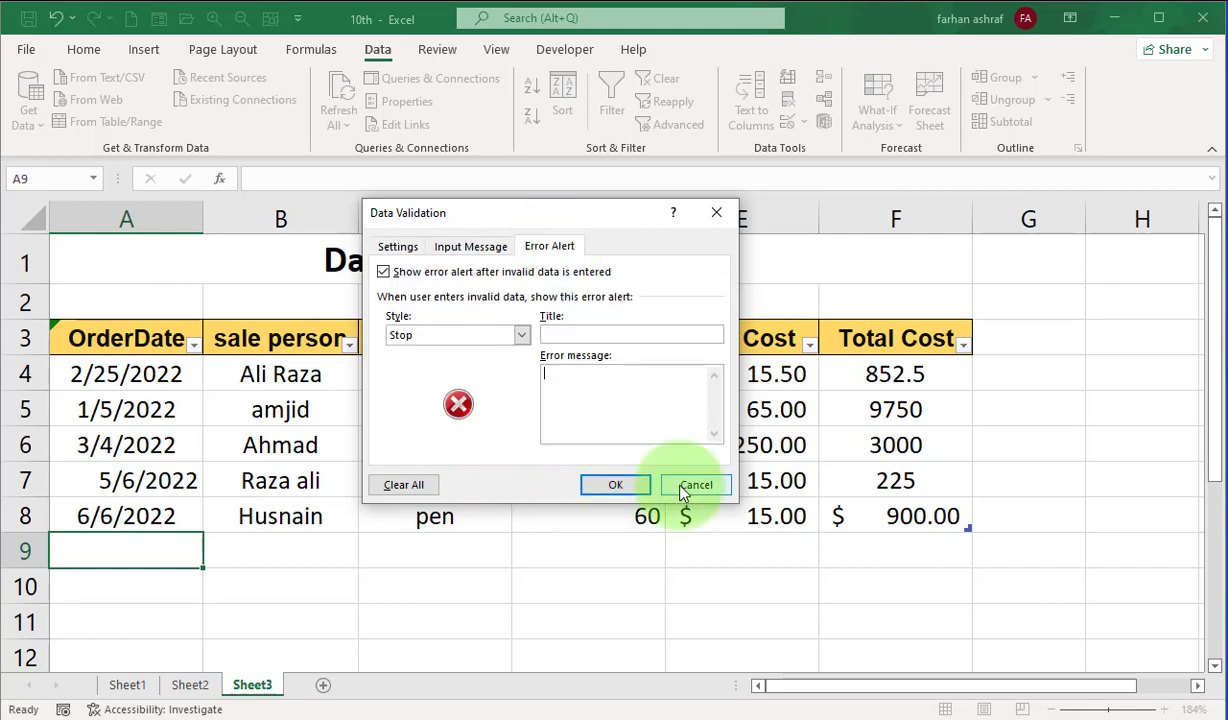
{"action": "type", "text": "please enter date between jan 2022 to jan 2023"}
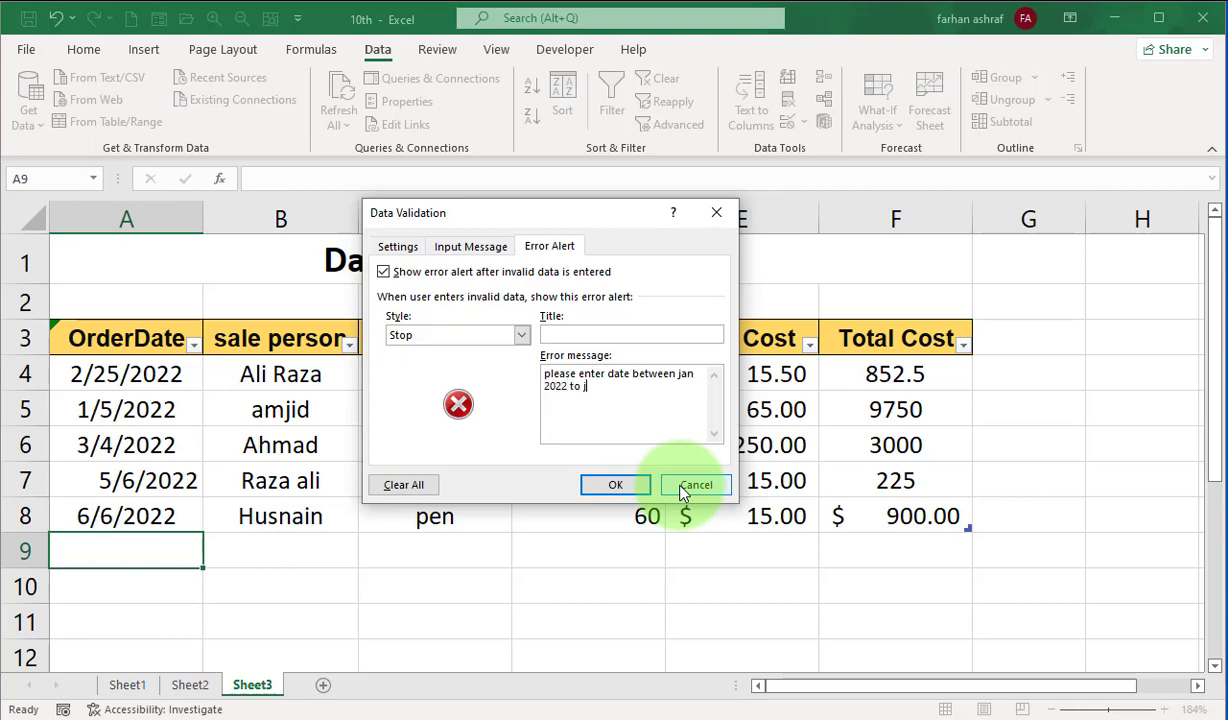
{"action": "left_click", "coordinate": [622, 486]}
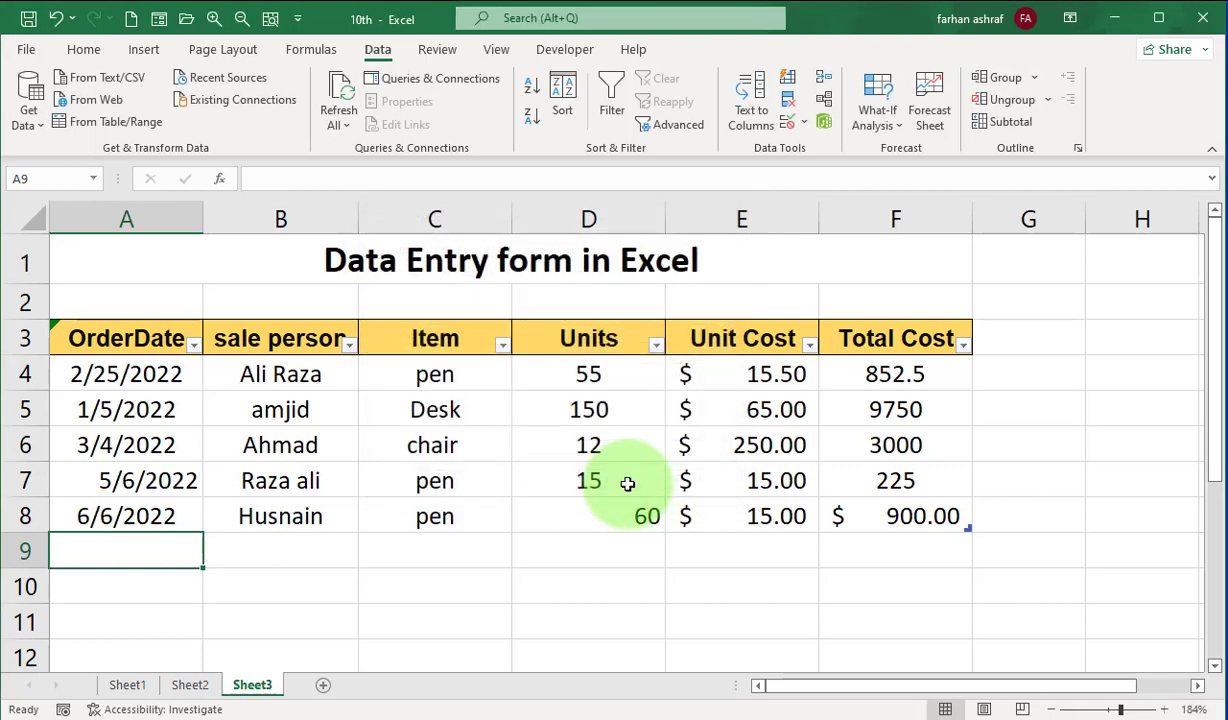
Open the table's data form and submit a new record dated 2/2/2023 to test the date rule.
{"action": "left_click", "coordinate": [366, 468]}
{"action": "left_click", "coordinate": [158, 19]}
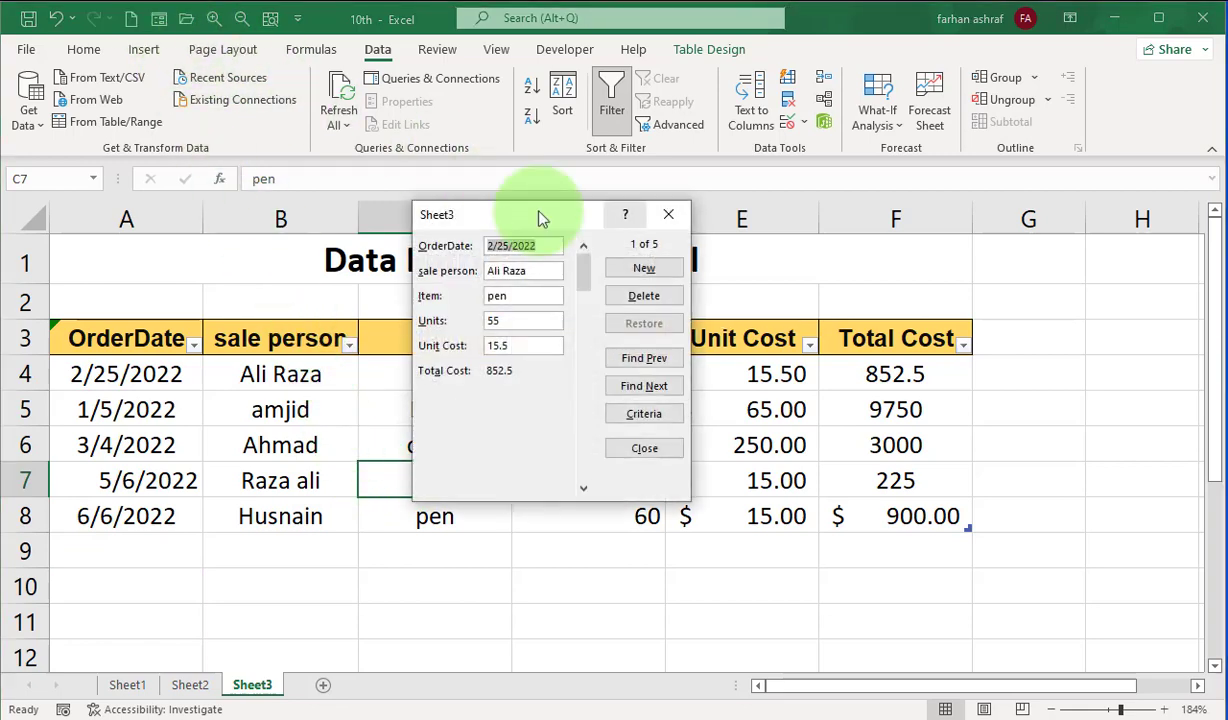
{"action": "left_click", "coordinate": [645, 270]}
{"action": "left_click", "coordinate": [550, 249]}
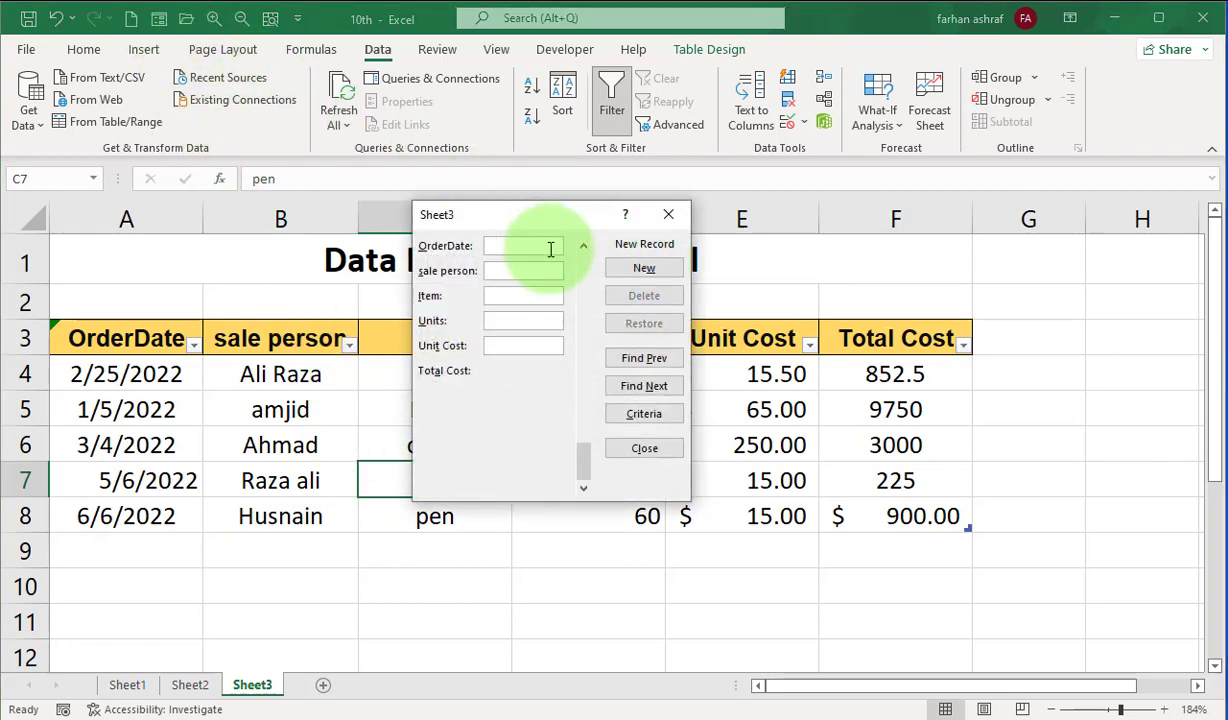
{"action": "type", "text": "2/2/2023"}
{"action": "key", "text": "Return"}
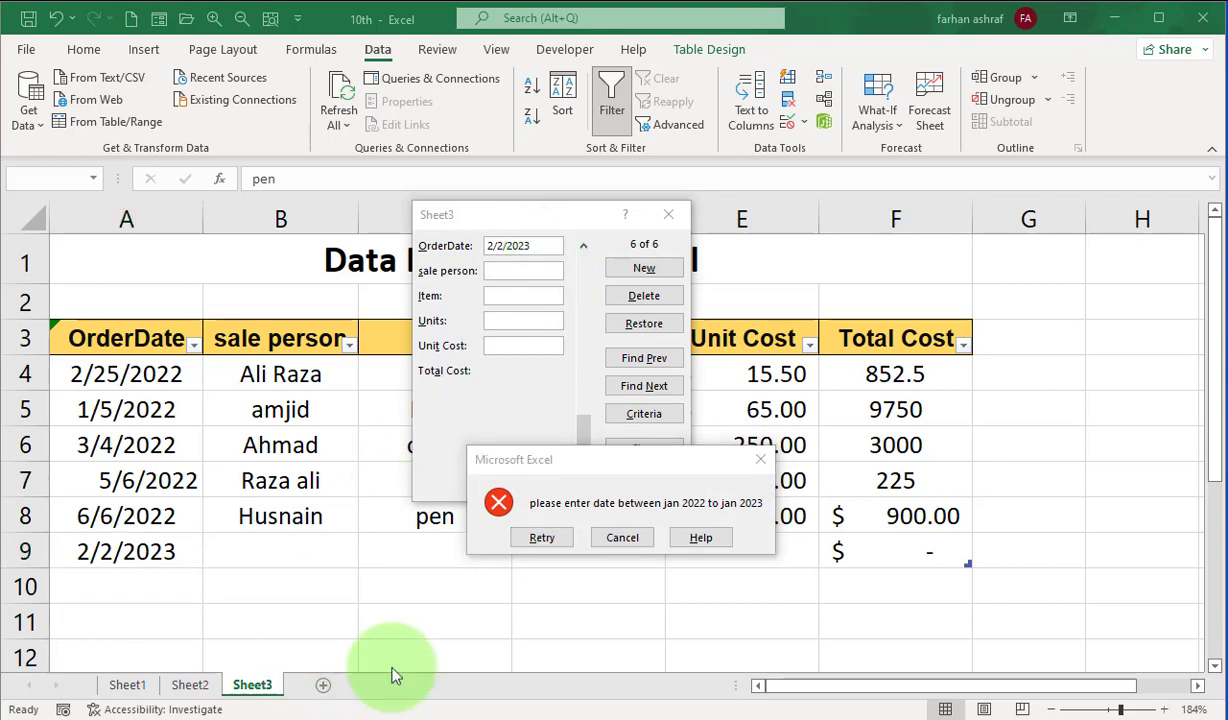
Retry after the rejection, correct the OrderDate to 2/2/2022, and save the record.
{"action": "left_click", "coordinate": [545, 539]}
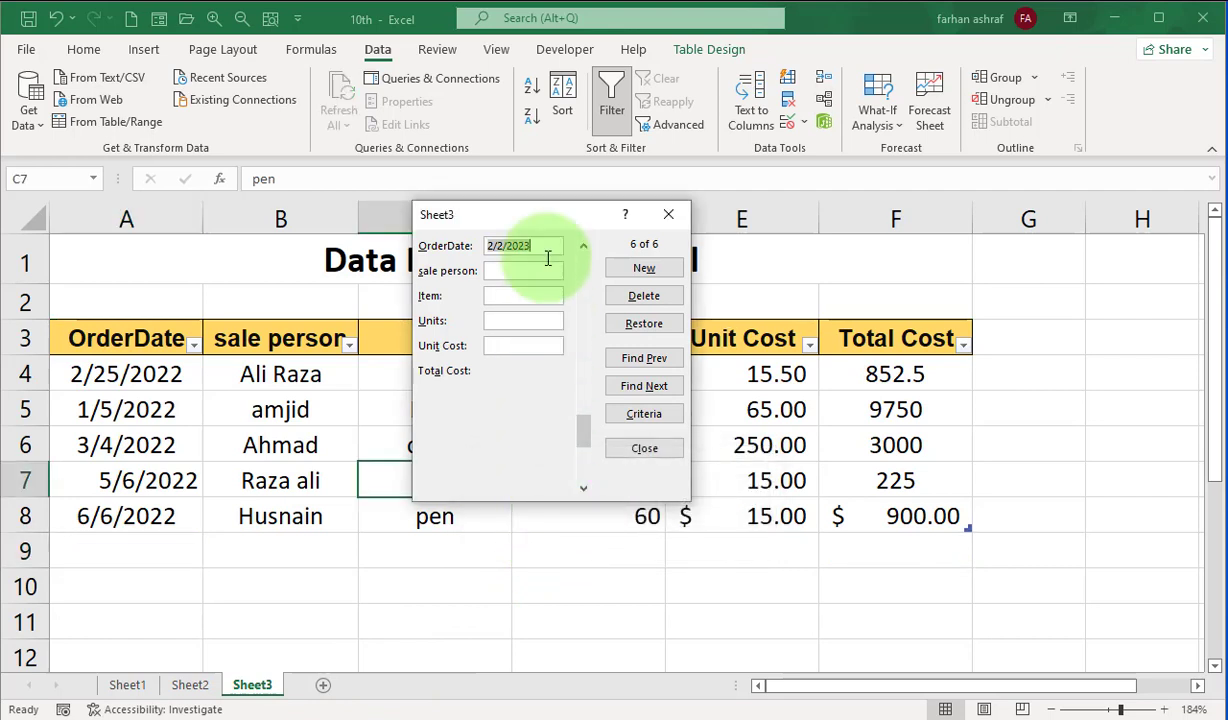
{"action": "left_click_drag", "start_coordinate": [549, 215], "coordinate": [597, 221]}
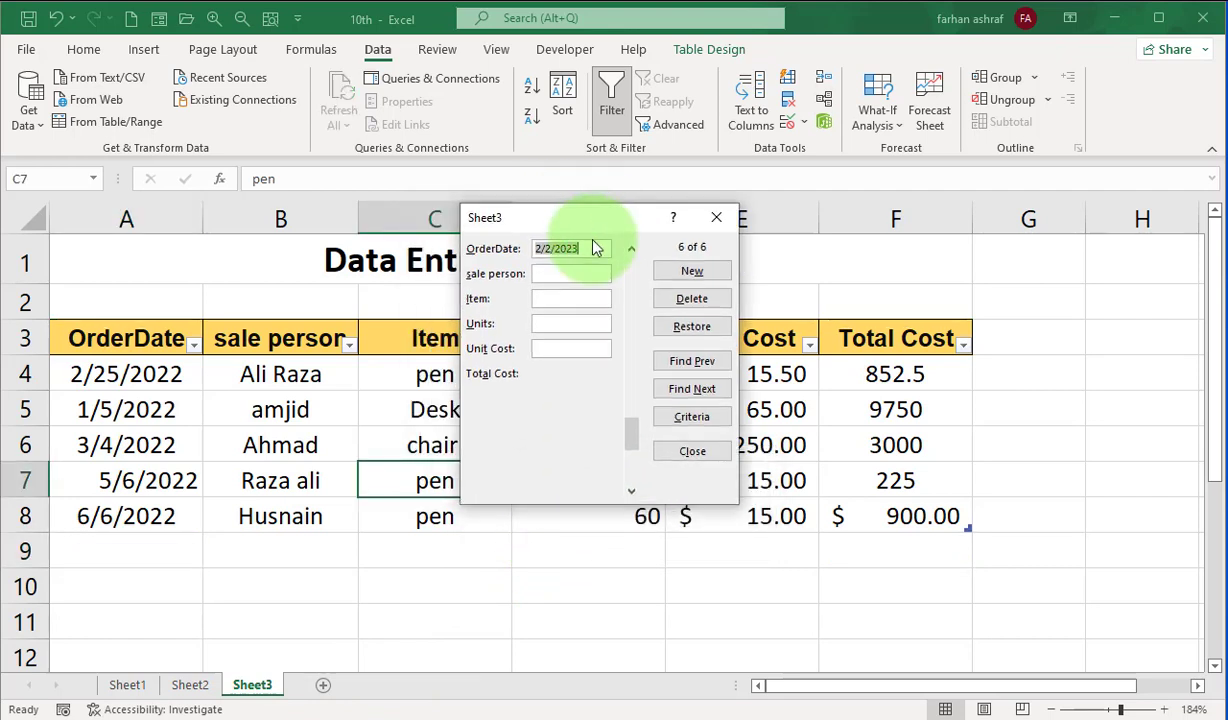
{"action": "left_click", "coordinate": [594, 249]}
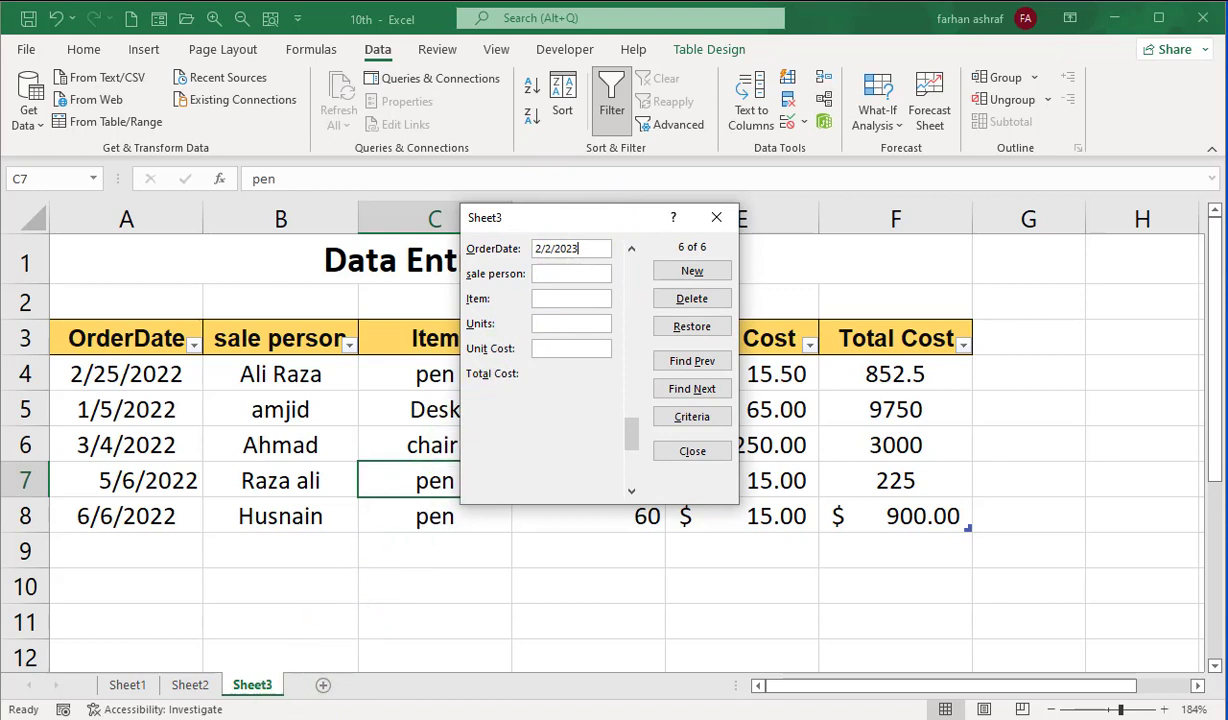
{"action": "key", "text": "Return"}
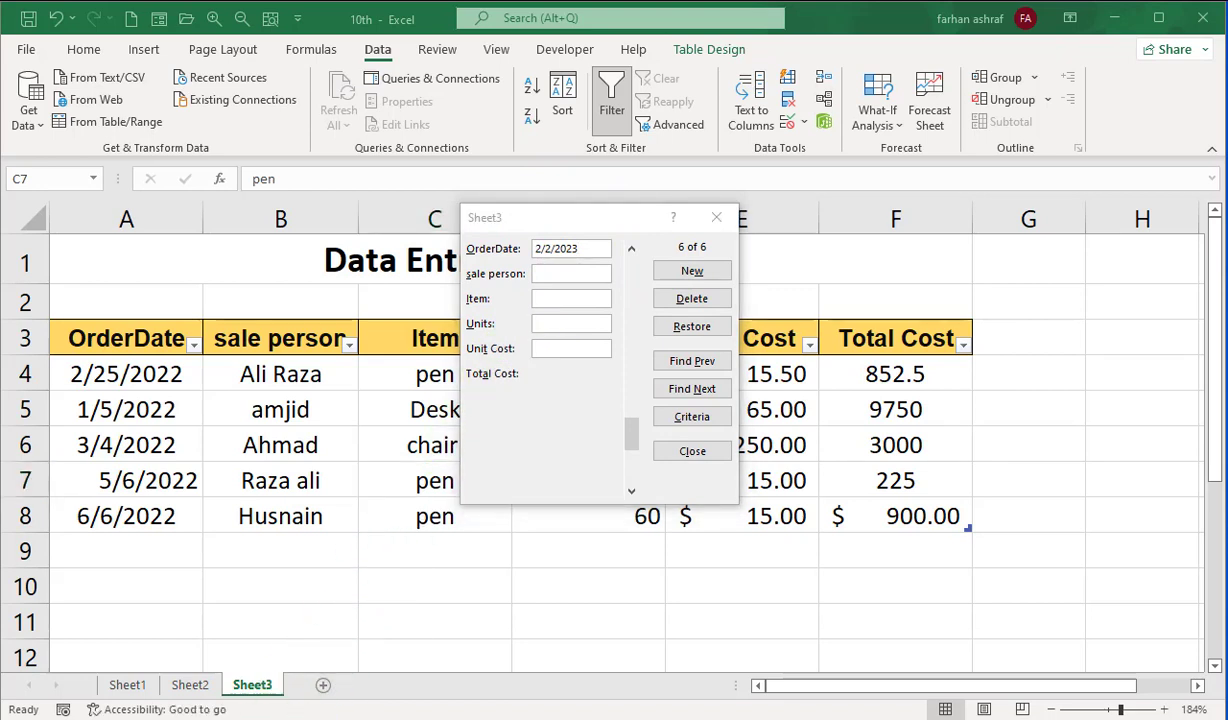
{"action": "left_click", "coordinate": [591, 248]}
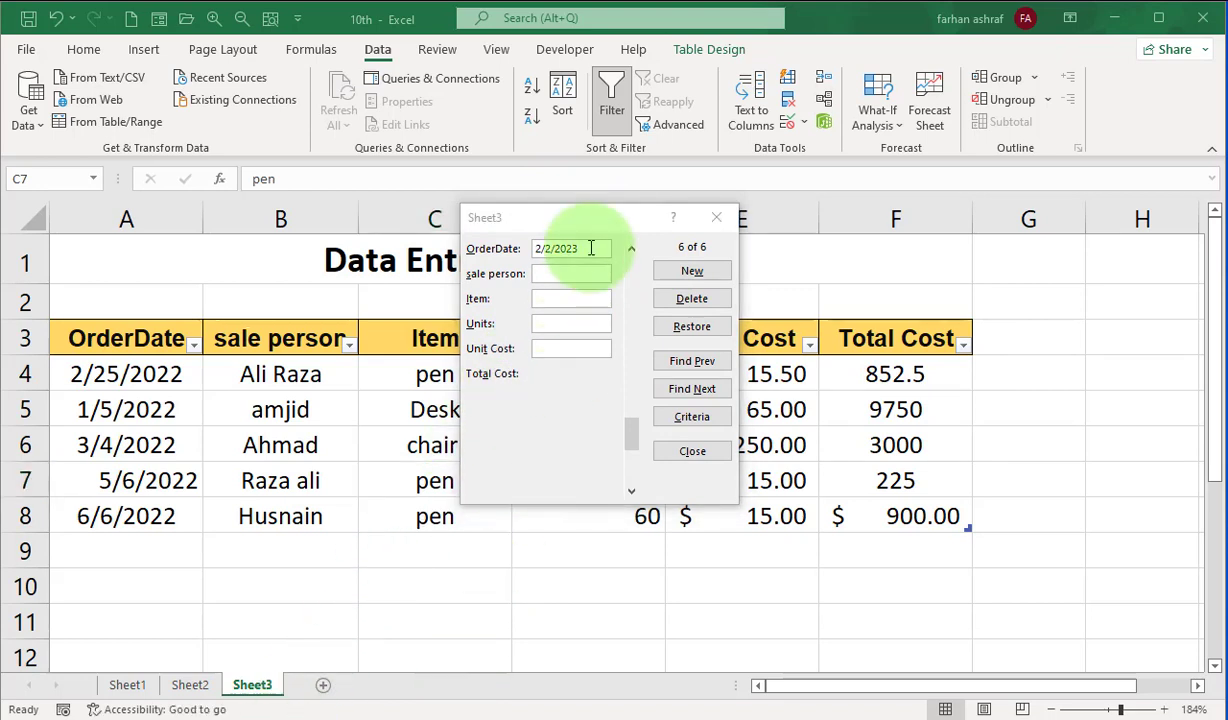
{"action": "key", "text": "BackSpace"}
{"action": "type", "text": "2"}
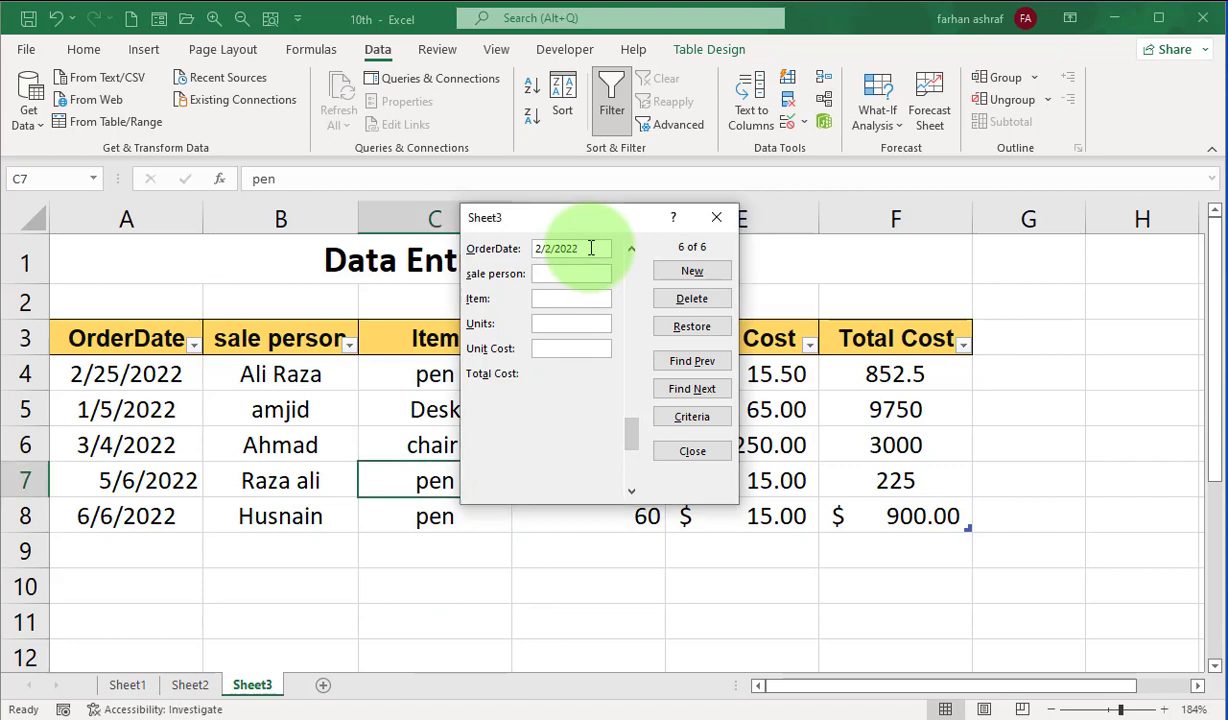
{"action": "key", "text": "Return"}
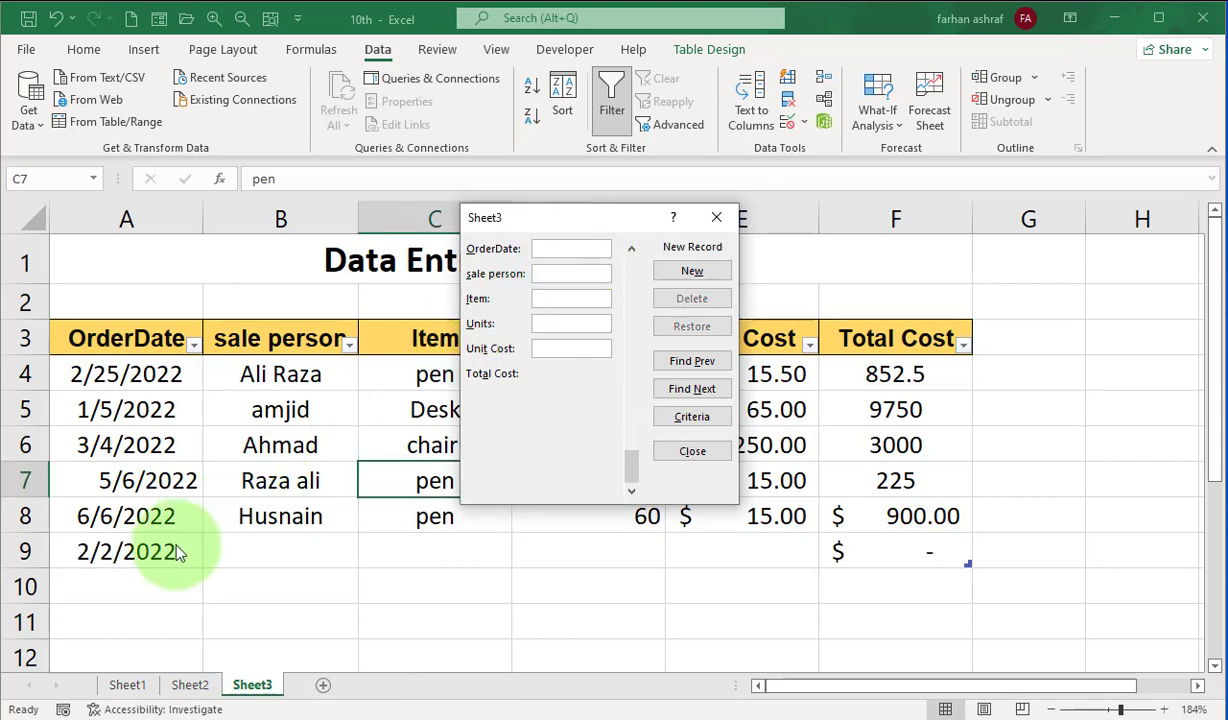
Fill record 6 with illyasdesk, 25 units and unit cost 240, save it, and close the form.
{"action": "left_click", "coordinate": [631, 248]}
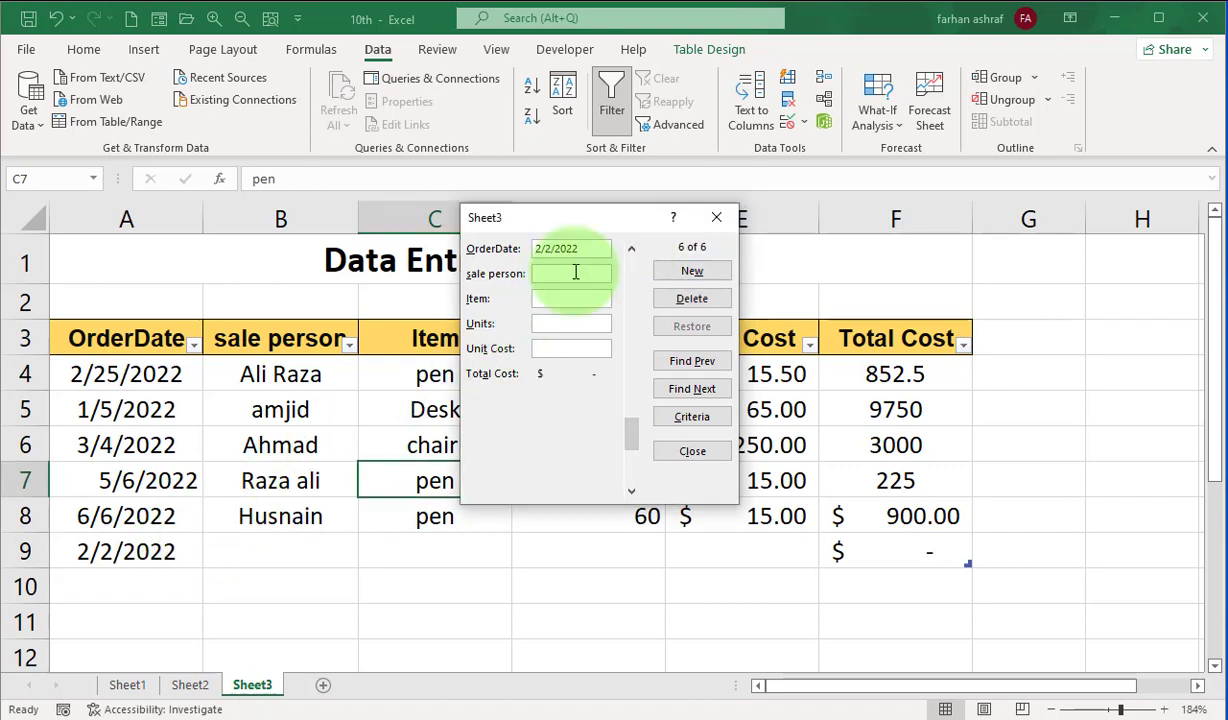
{"action": "type", "text": "illyas"}
{"action": "type", "text": "desk"}
{"action": "key", "text": "Tab"}
{"action": "type", "text": "25"}
{"action": "key", "text": "Tab"}
{"action": "type", "text": "240"}
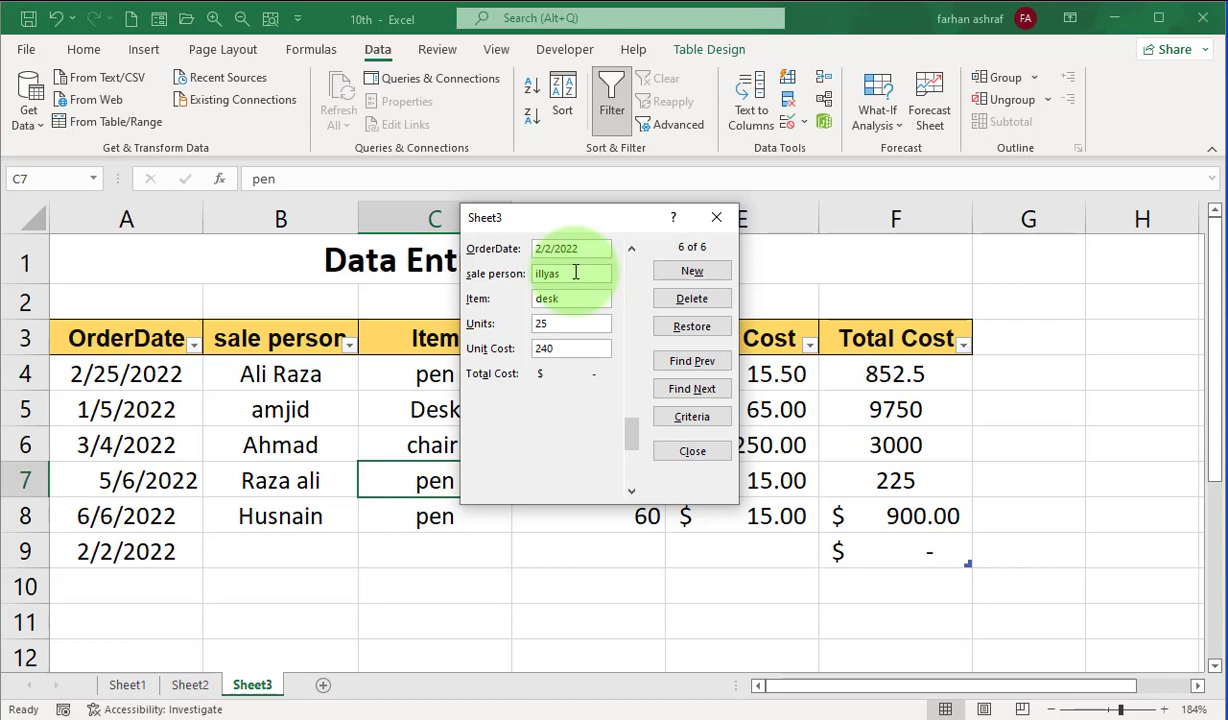
{"action": "key", "text": "Return"}
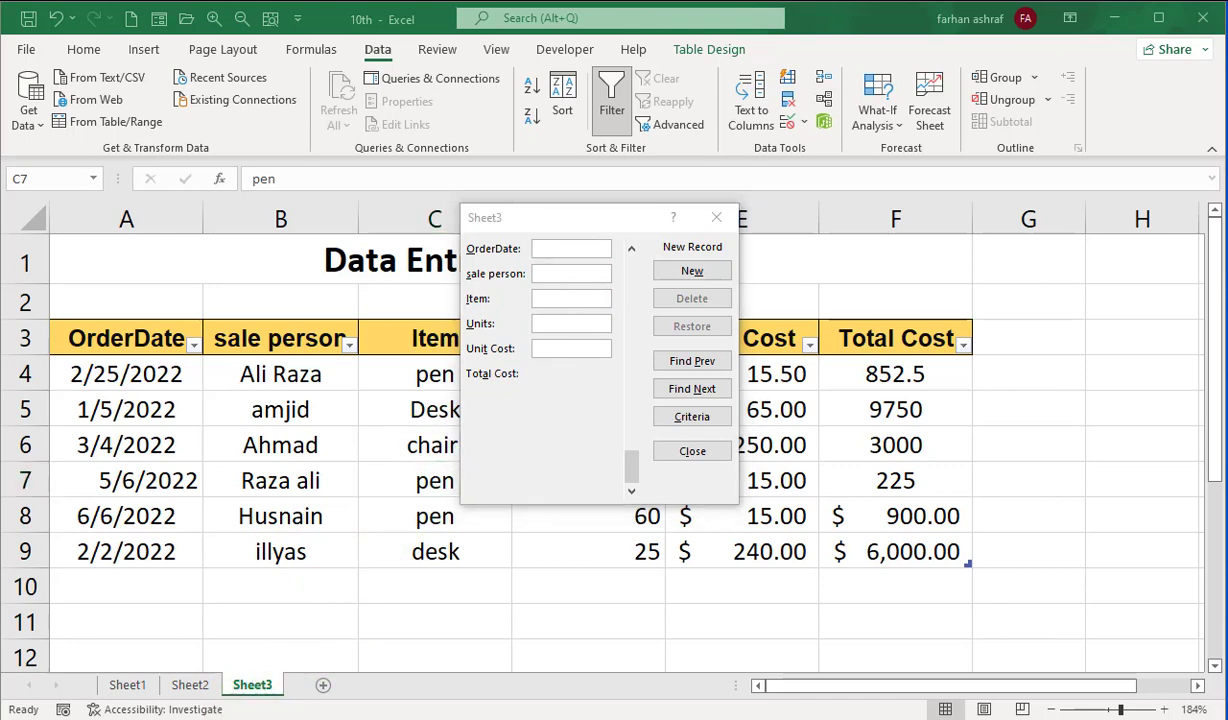
{"action": "left_click_drag", "start_coordinate": [622, 224], "coordinate": [986, 115]}
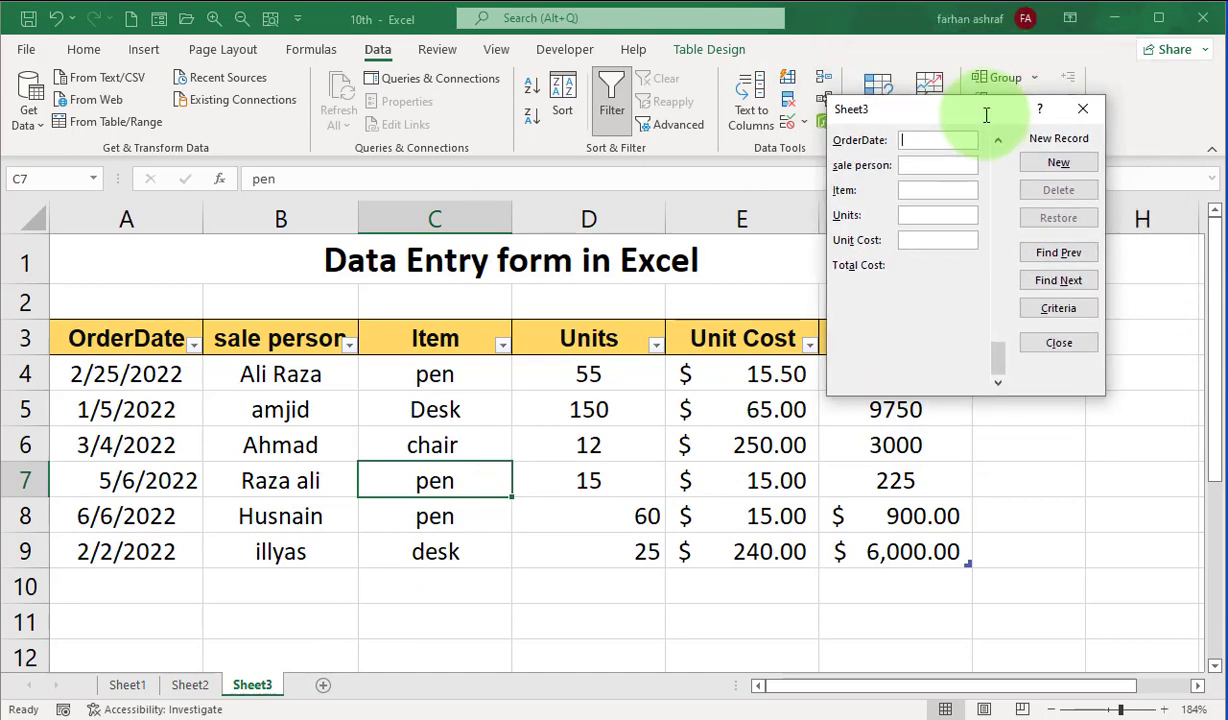
{"action": "left_click", "coordinate": [1045, 346]}
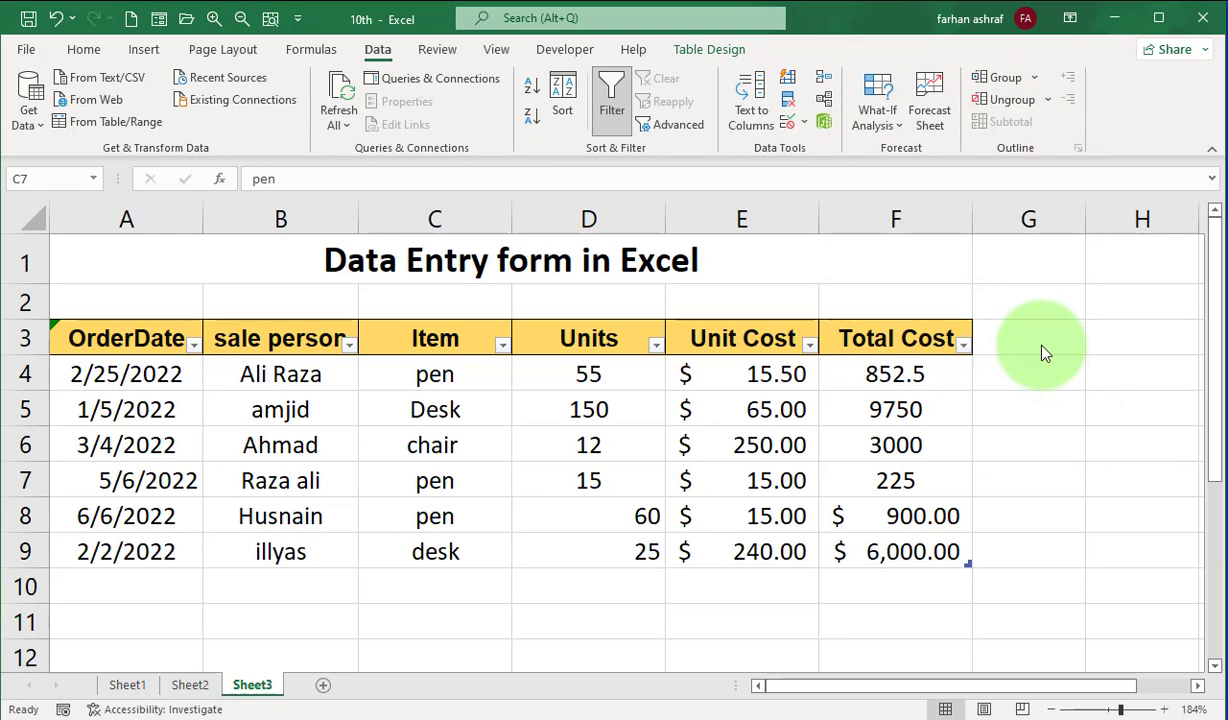
Switch to Sheet1, zoom in, and open the data form for its sales table.
{"action": "left_click", "coordinate": [128, 688]}
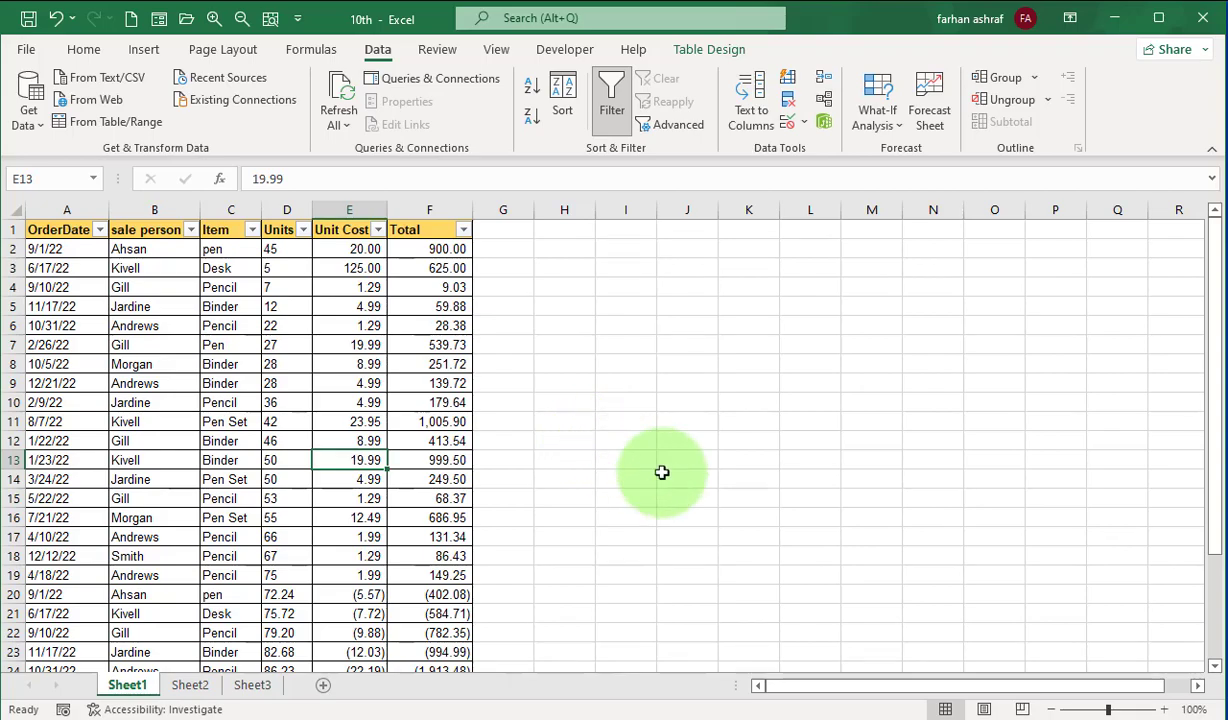
{"action": "left_click", "coordinate": [1163, 709]}
{"action": "left_click", "coordinate": [1163, 709]}
{"action": "left_click", "coordinate": [1163, 709]}
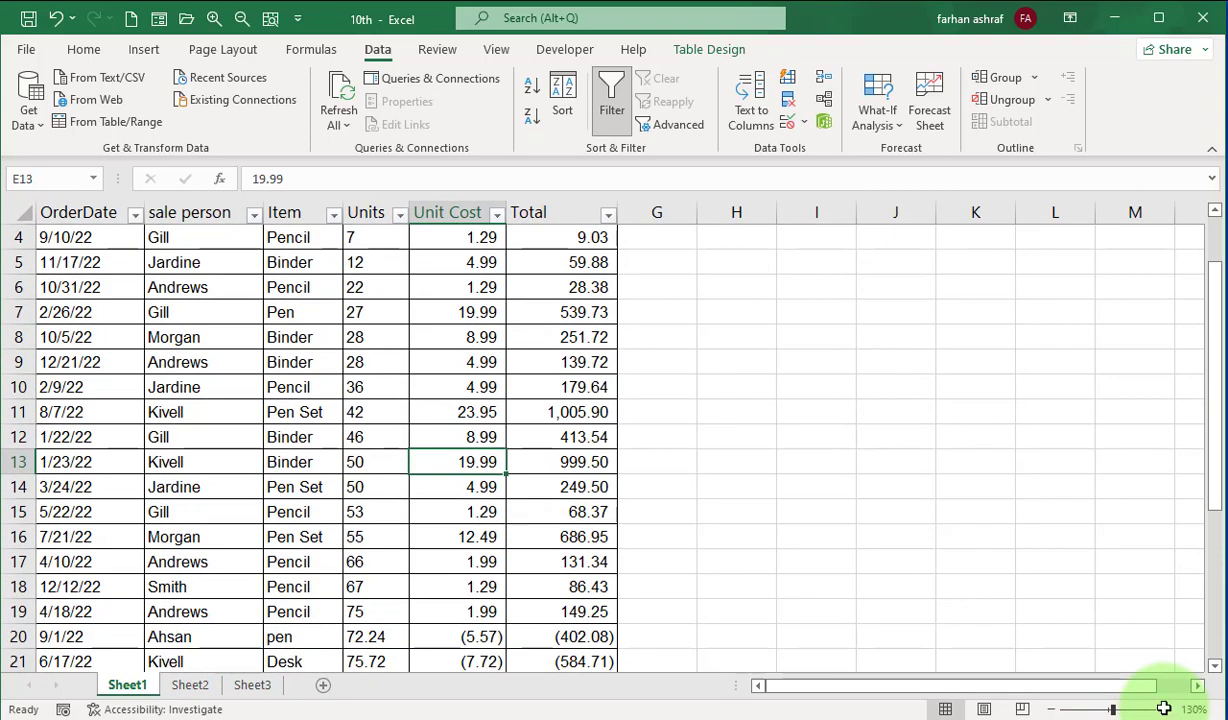
{"action": "scroll", "coordinate": [1000, 630], "scroll_direction": "down", "scroll_amount": 12}
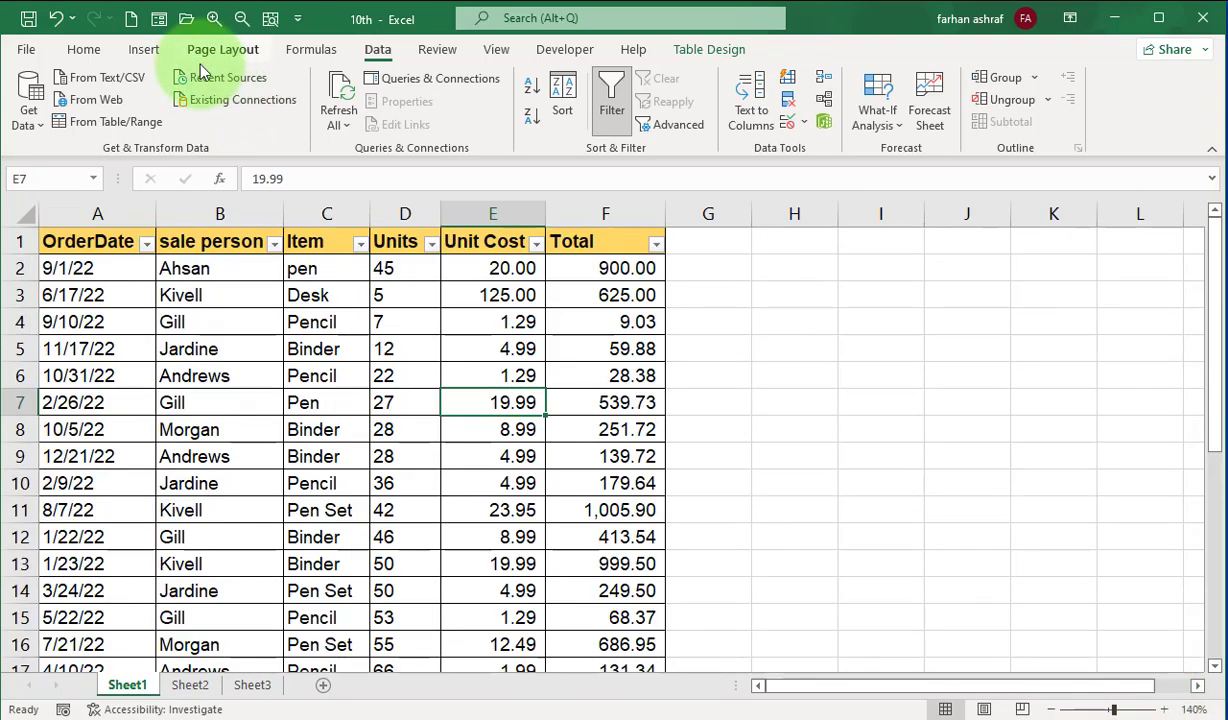
{"action": "left_click", "coordinate": [159, 19]}
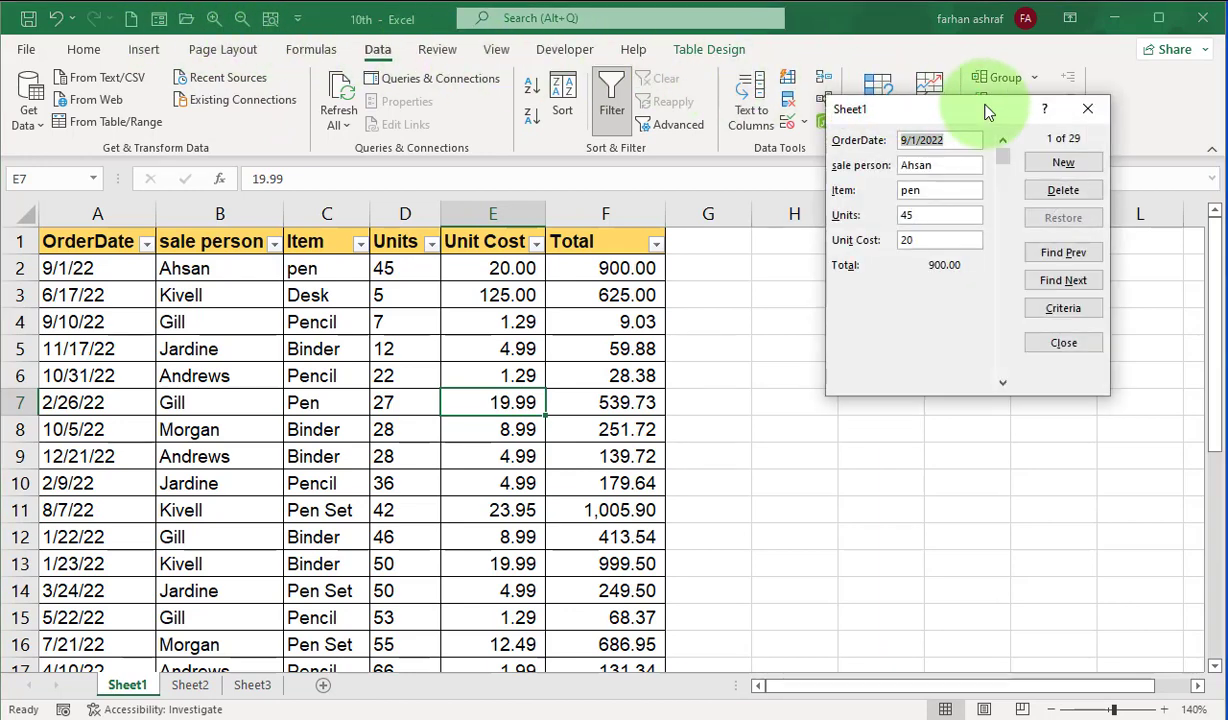
{"action": "left_click_drag", "start_coordinate": [987, 110], "coordinate": [879, 268]}
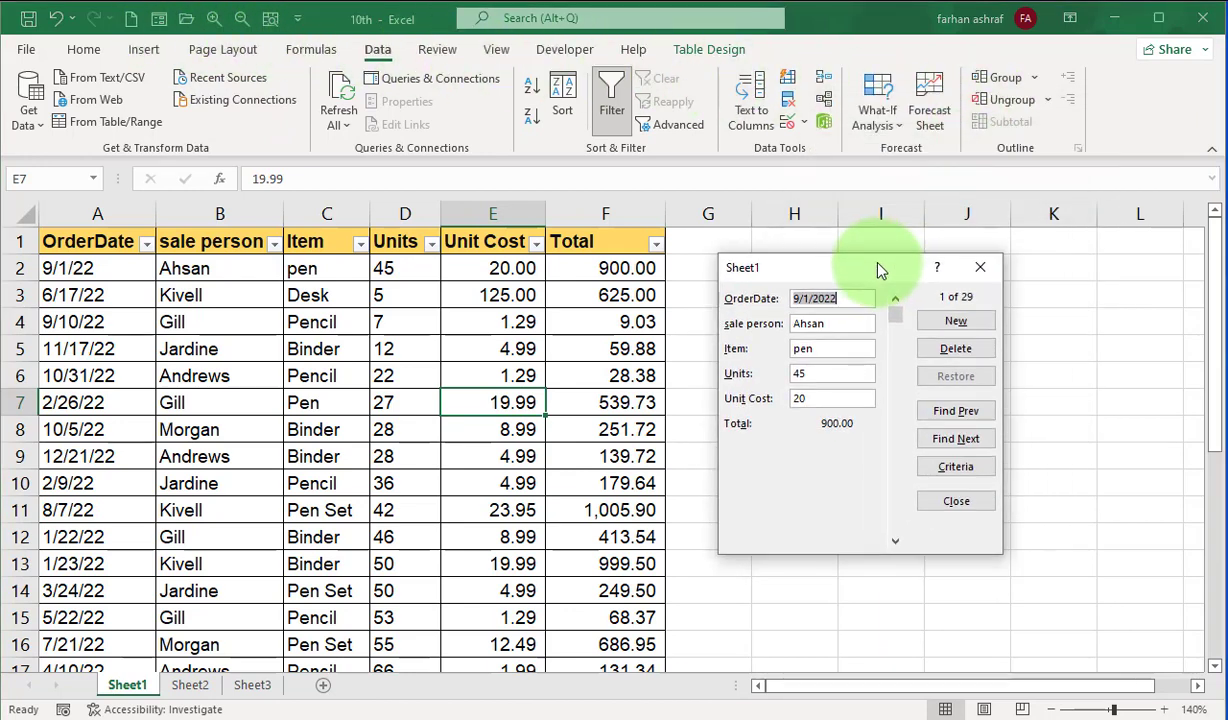
Search the data form with the criterion Total >500 and find the first match.
{"action": "left_click", "coordinate": [958, 467]}
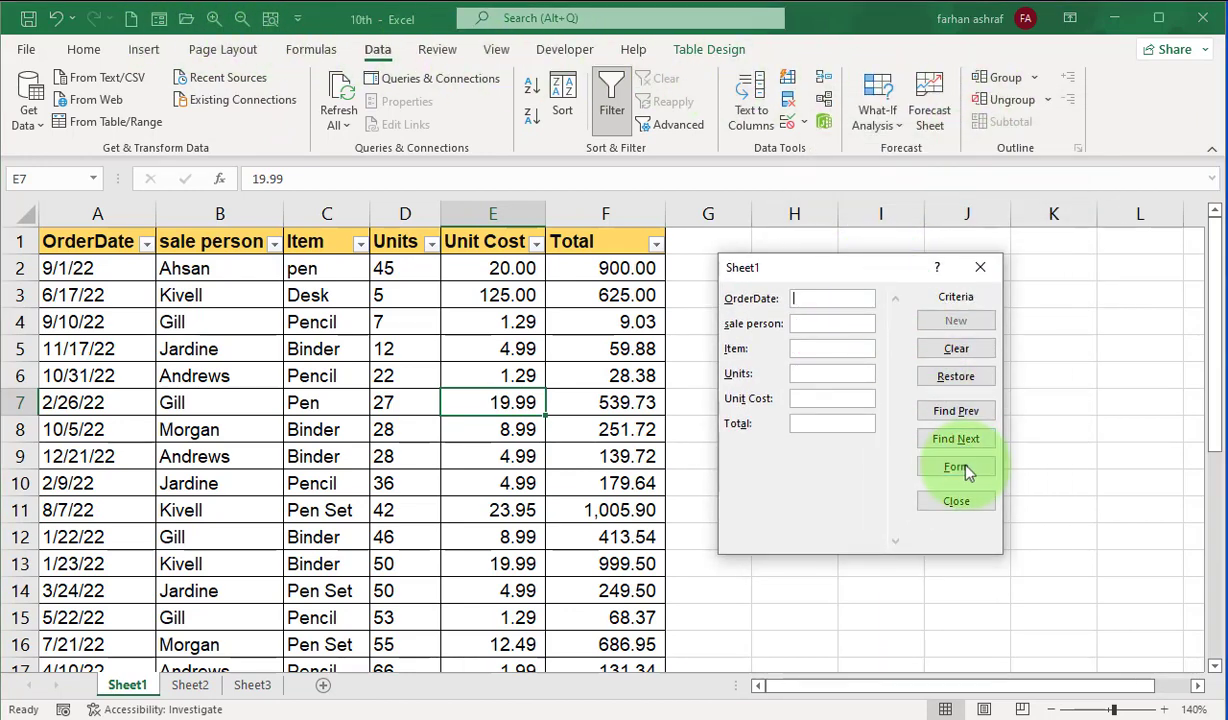
{"action": "left_click", "coordinate": [817, 424]}
{"action": "type", "text": ">"}
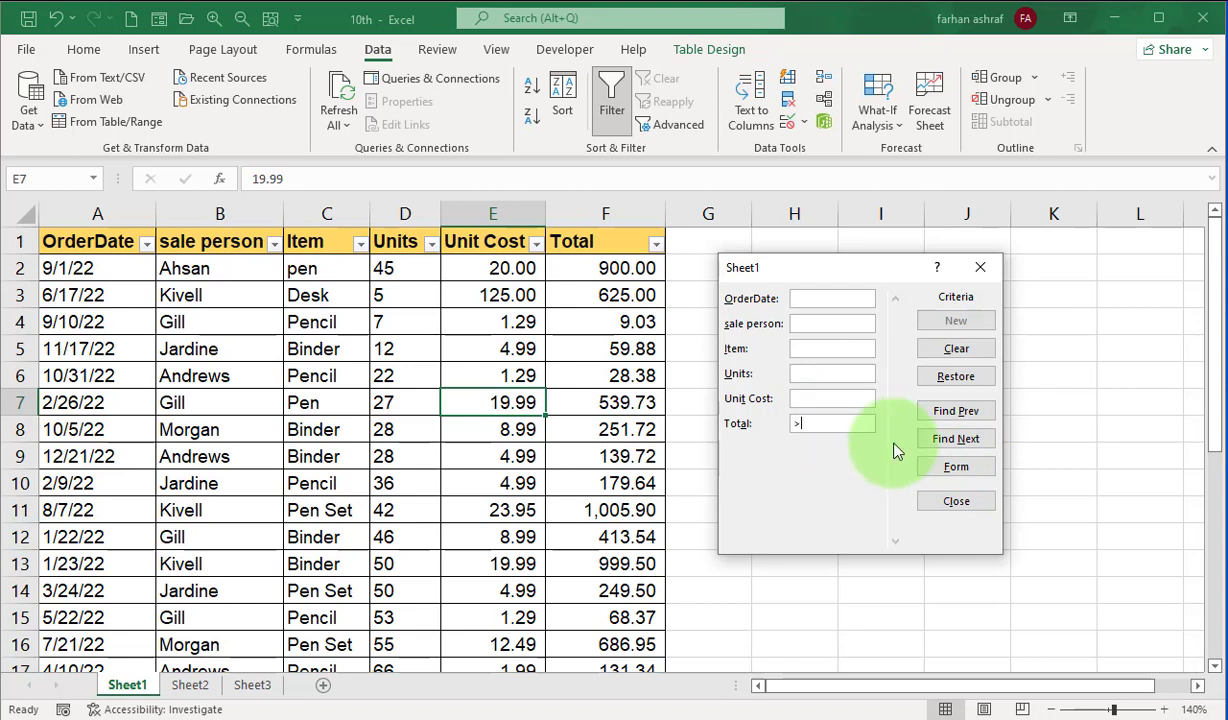
{"action": "type", "text": "500"}
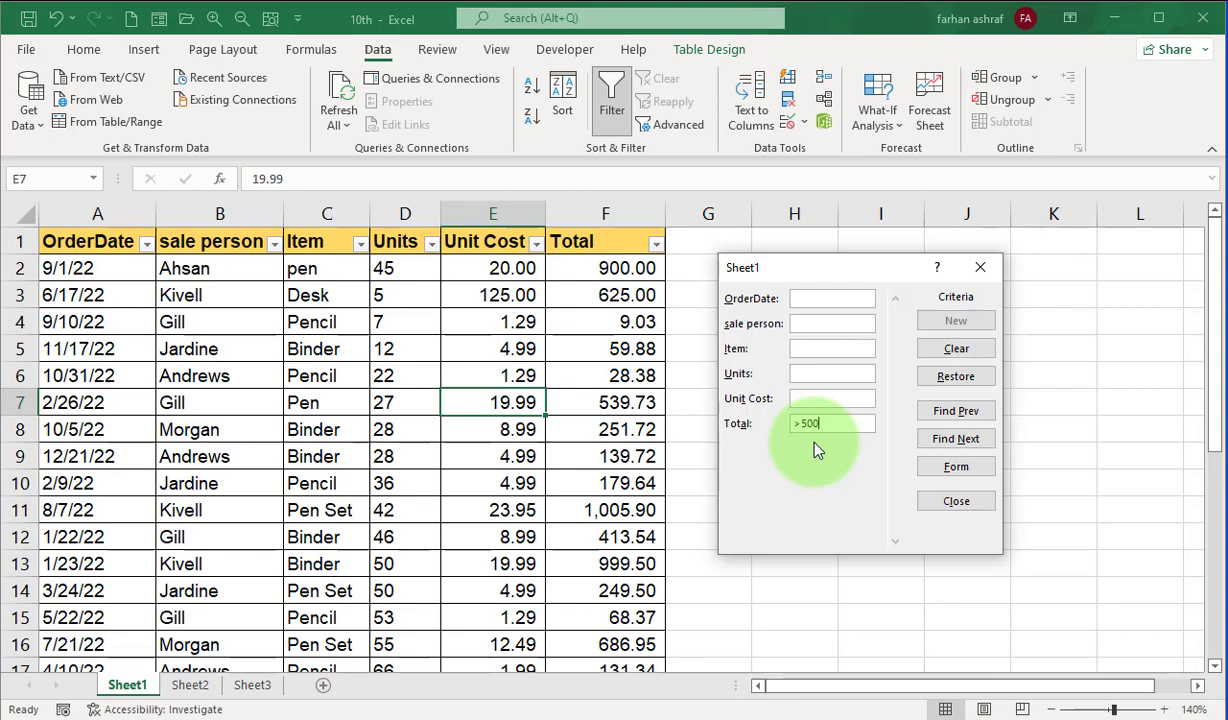
{"action": "left_click", "coordinate": [961, 445]}
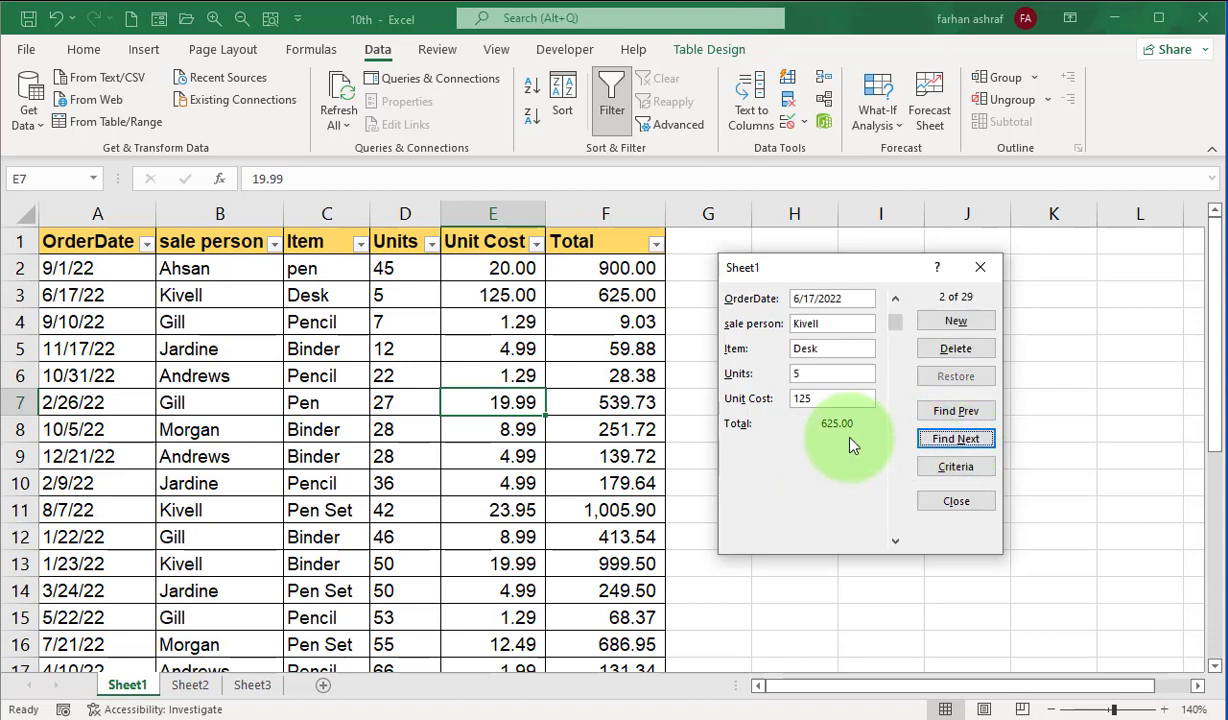
Step through the next Total >500 matches up to record 15, then close the data form.
{"action": "left_click", "coordinate": [956, 441]}
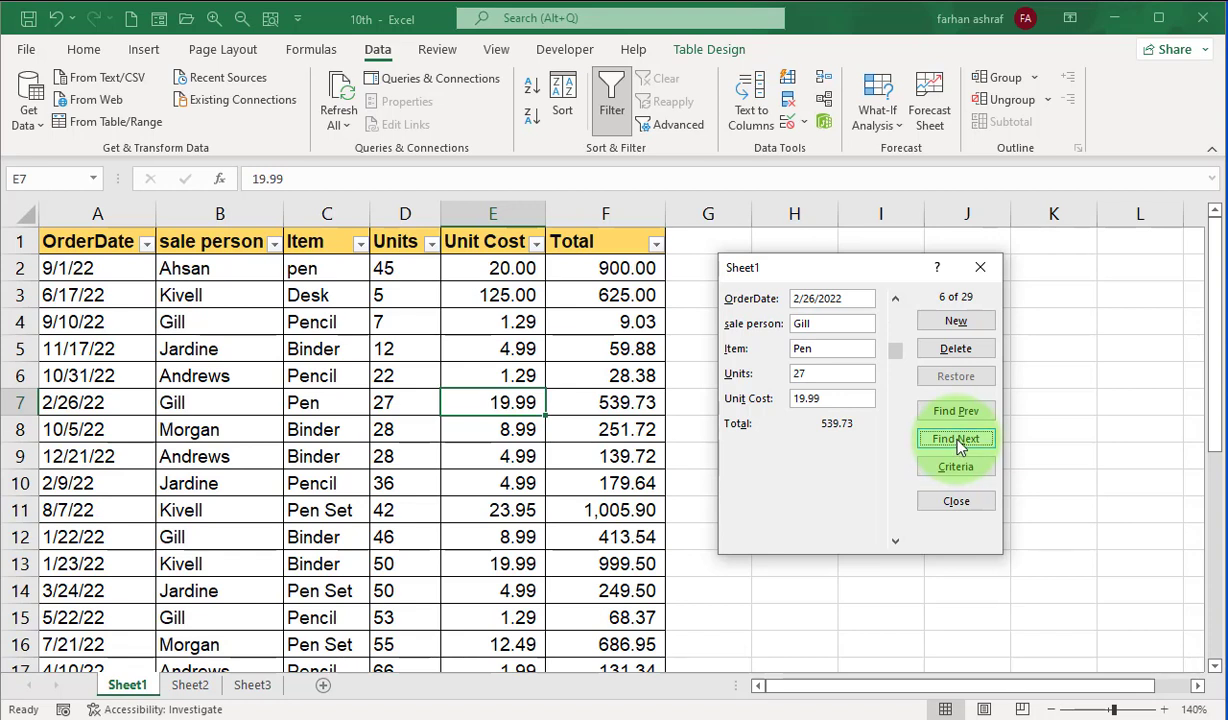
{"action": "left_click", "coordinate": [960, 447]}
{"action": "left_click", "coordinate": [960, 447]}
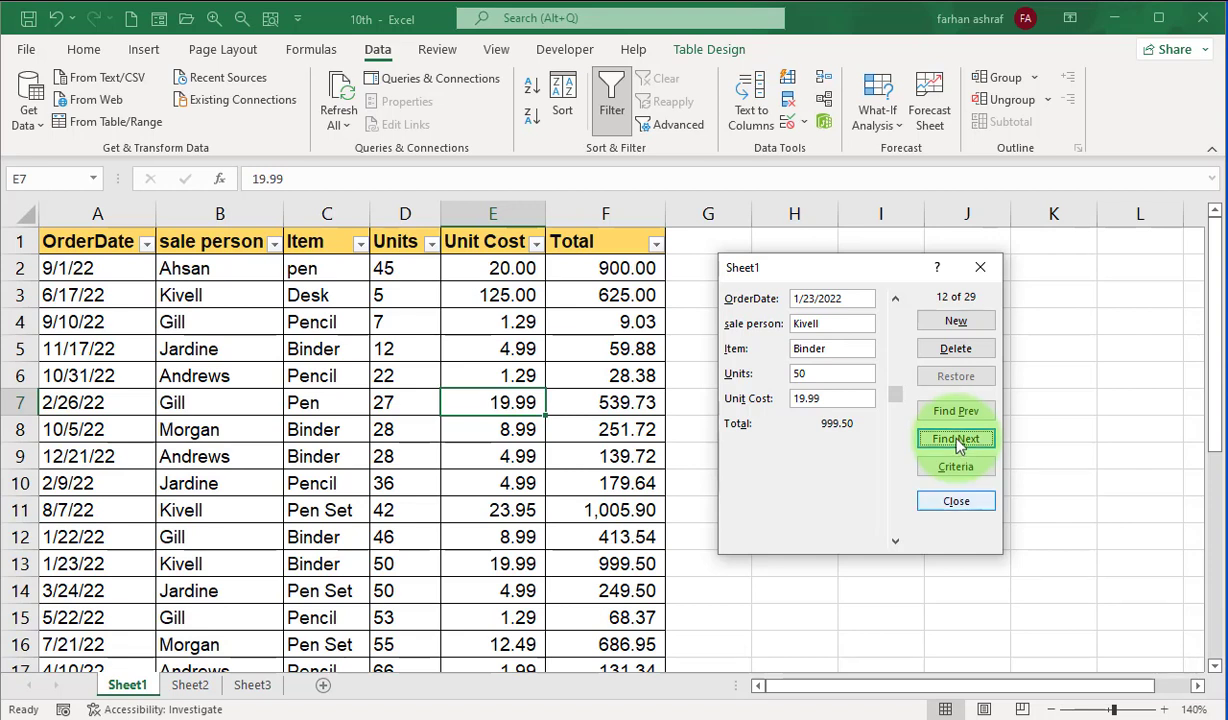
{"action": "left_click", "coordinate": [958, 446]}
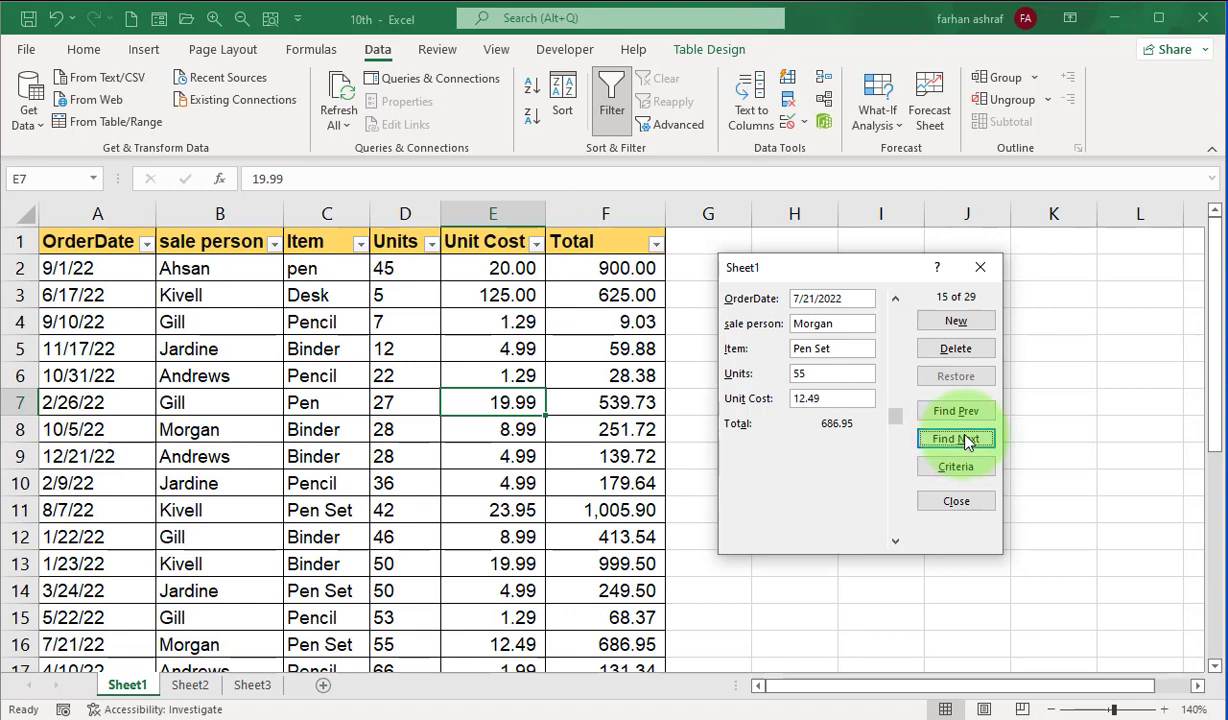
{"action": "left_click", "coordinate": [957, 503]}
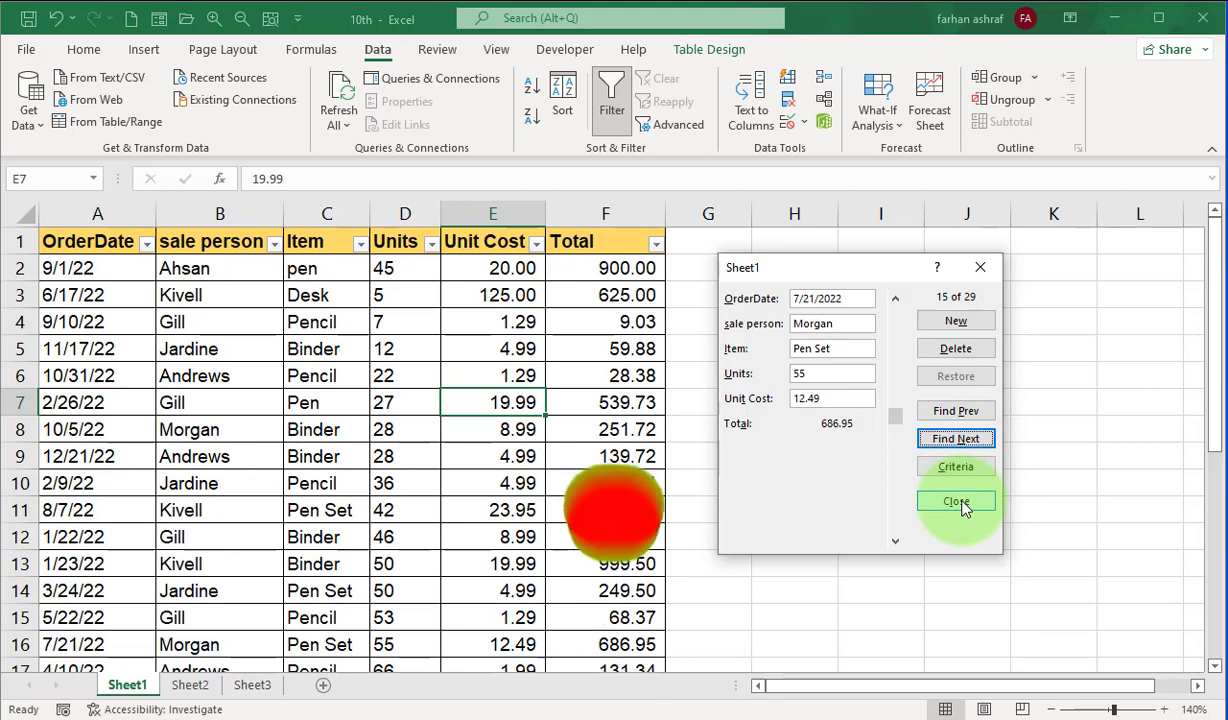
{"action": "left_click", "coordinate": [957, 502]}
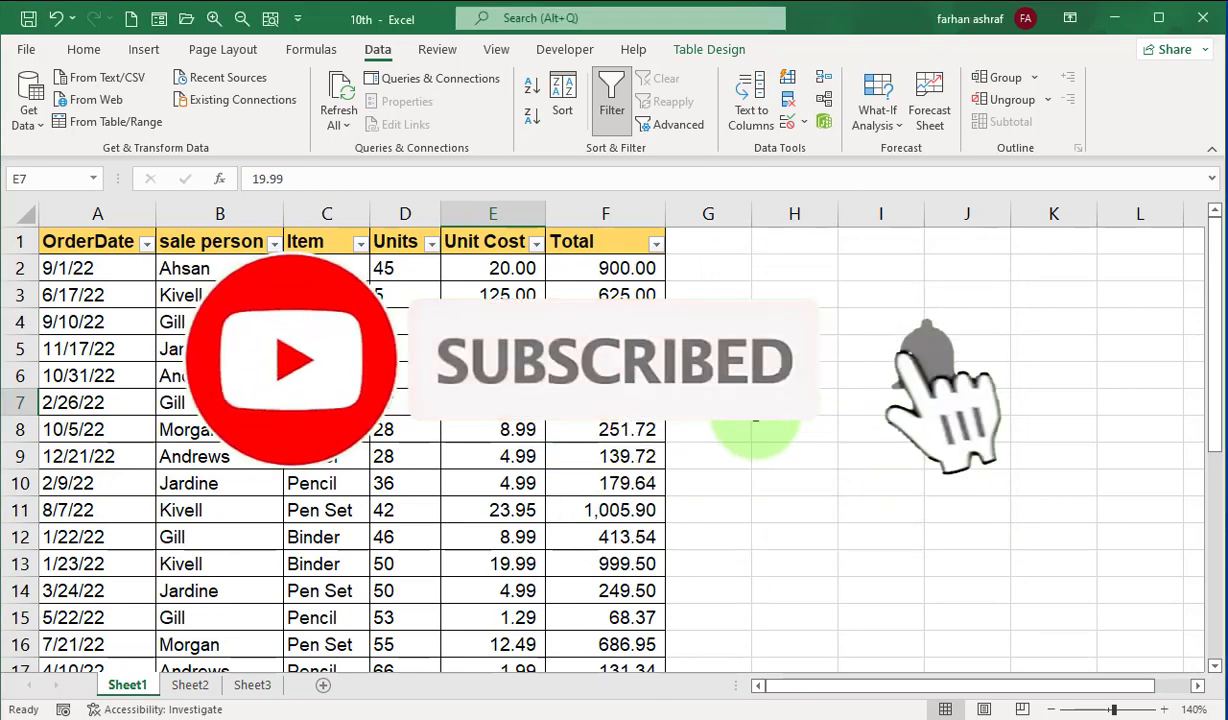